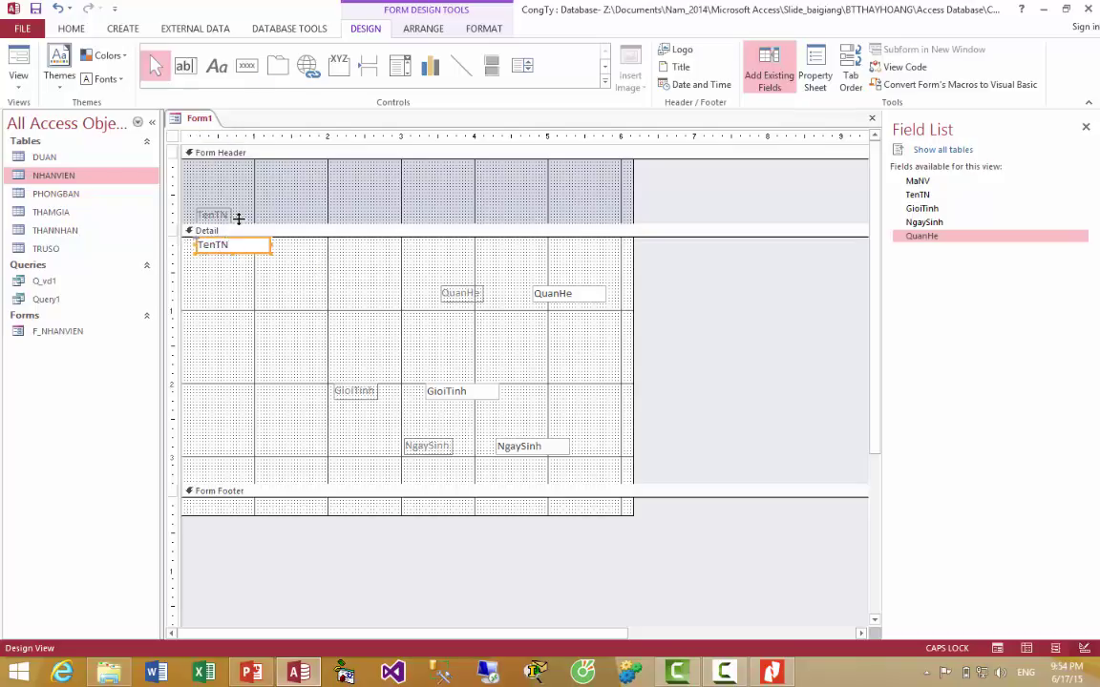
# - Widen the TenTN label in the Form Header and the TenTN text box in Detail to the same width
pyautogui.click(212, 215)
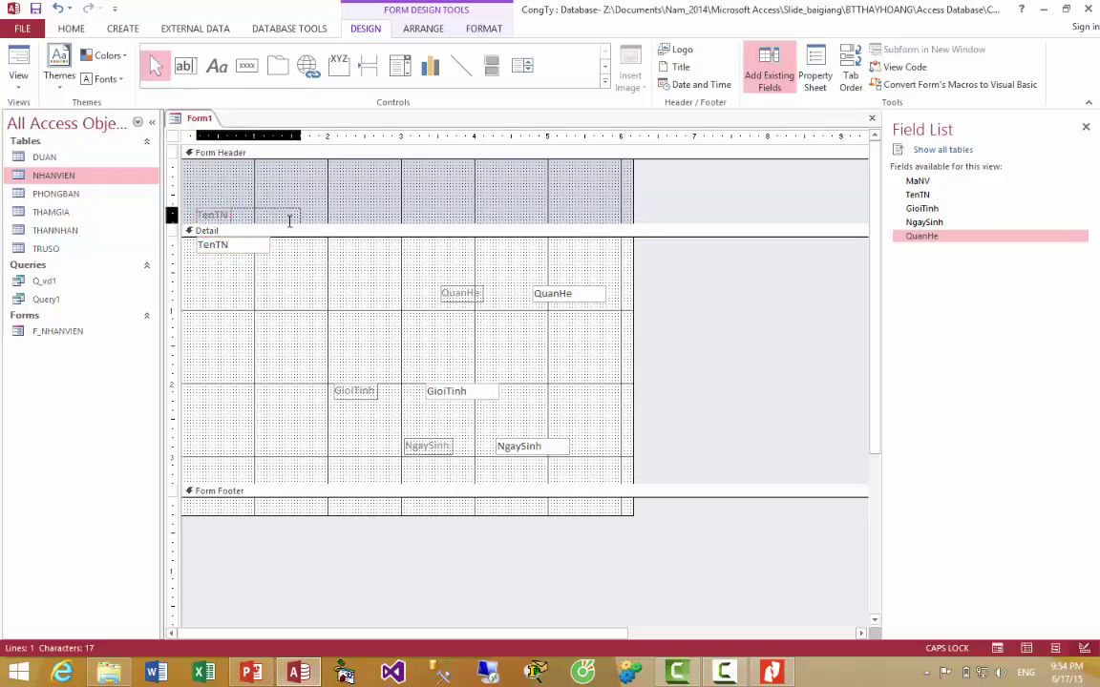
pyautogui.click(270, 246)
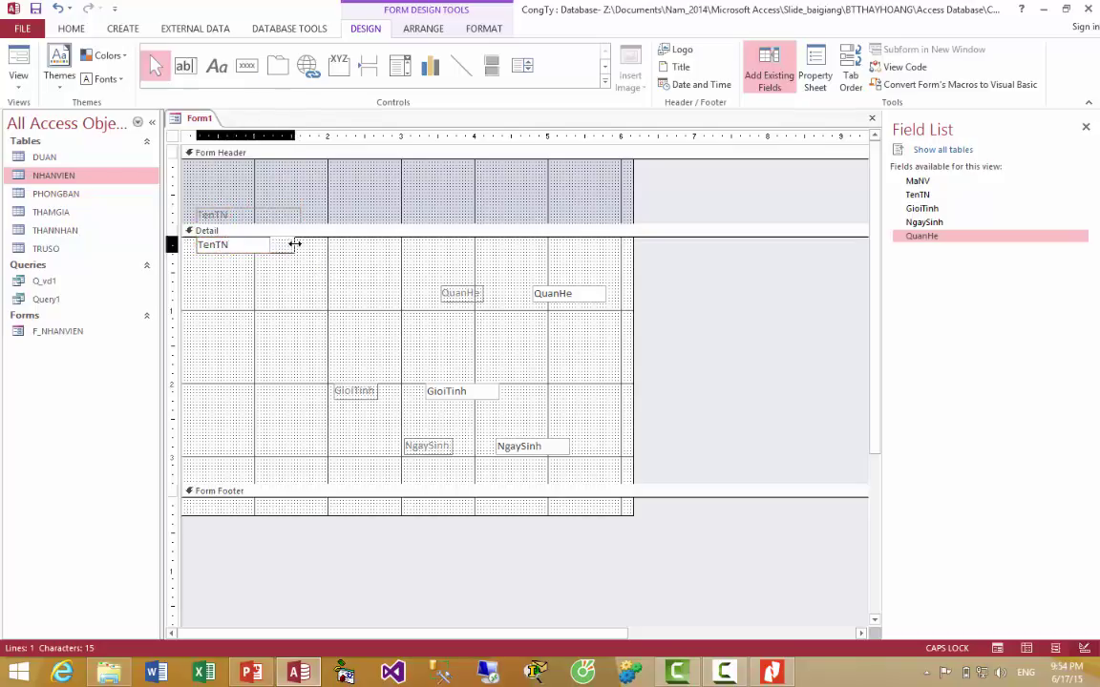
# - Move the QuanHe label into the Form Header beside TenTN, widen it, and place the QuanHe text box directly beneath it in Detail
pyautogui.moveTo(467, 298); pyautogui.dragTo(386, 269)
pyautogui.rightClick(387, 266)
pyautogui.click(422, 270)
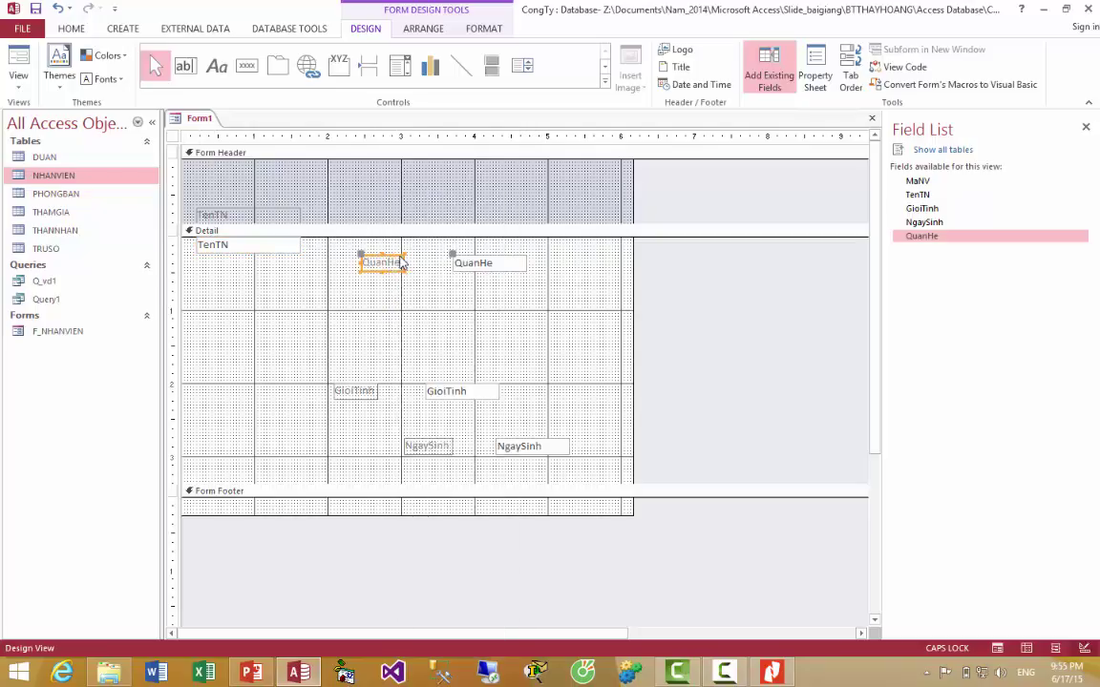
pyautogui.rightClick(338, 203)
pyautogui.click(372, 245)
pyautogui.click(211, 168)
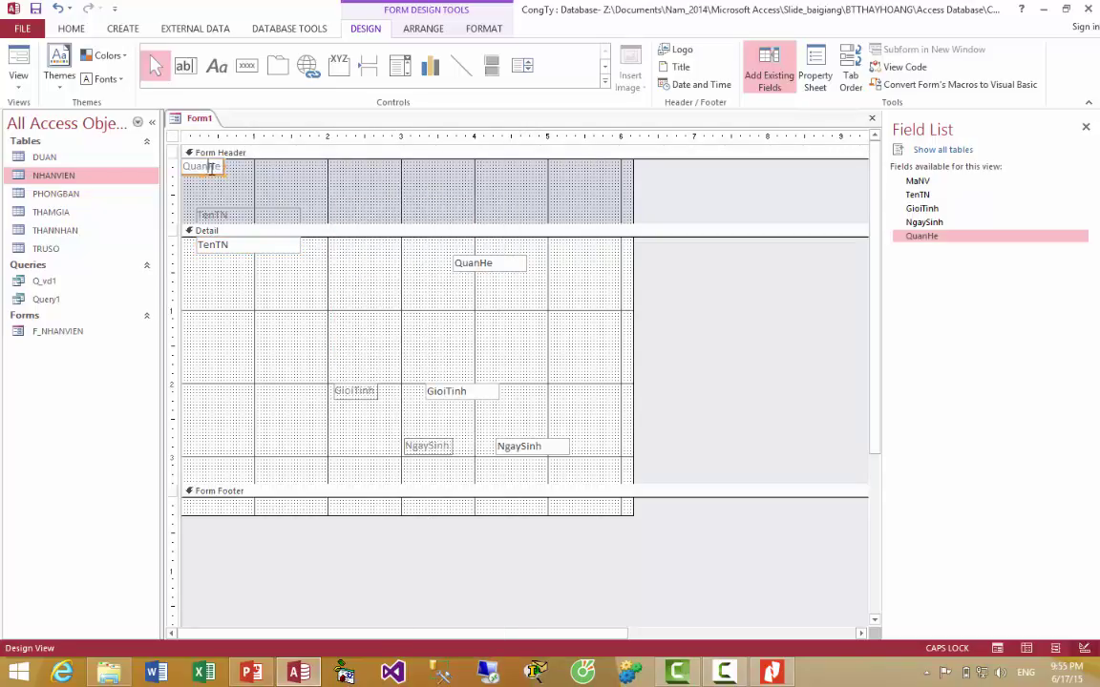
pyautogui.moveTo(217, 183); pyautogui.dragTo(393, 216)
pyautogui.click(467, 263)
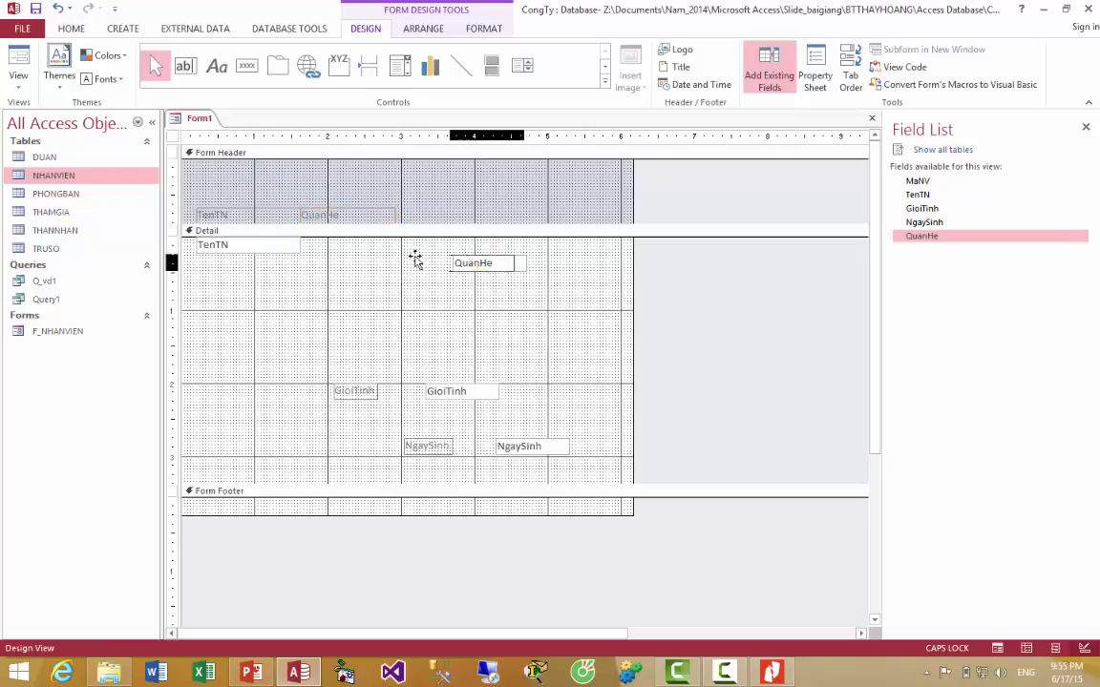
pyautogui.moveTo(468, 263); pyautogui.dragTo(393, 245)
# - Move the GioiTinh label from Detail into the Form Header, directly beside the QuanHe label
pyautogui.rightClick(368, 391)
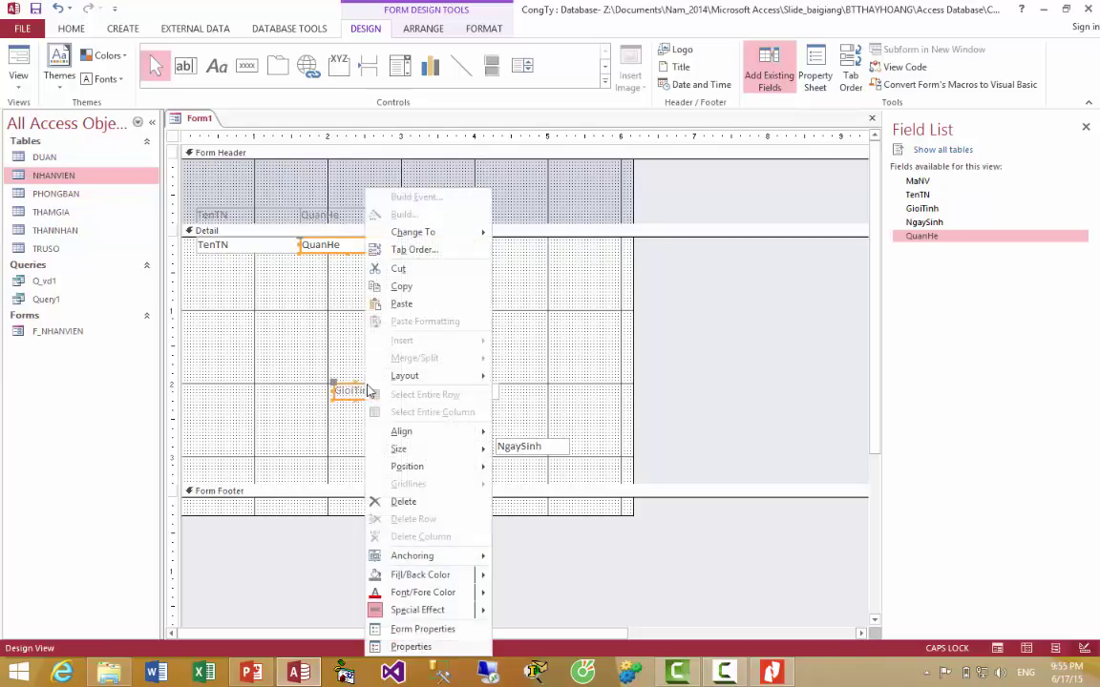
pyautogui.click(392, 268)
pyautogui.rightClick(451, 215)
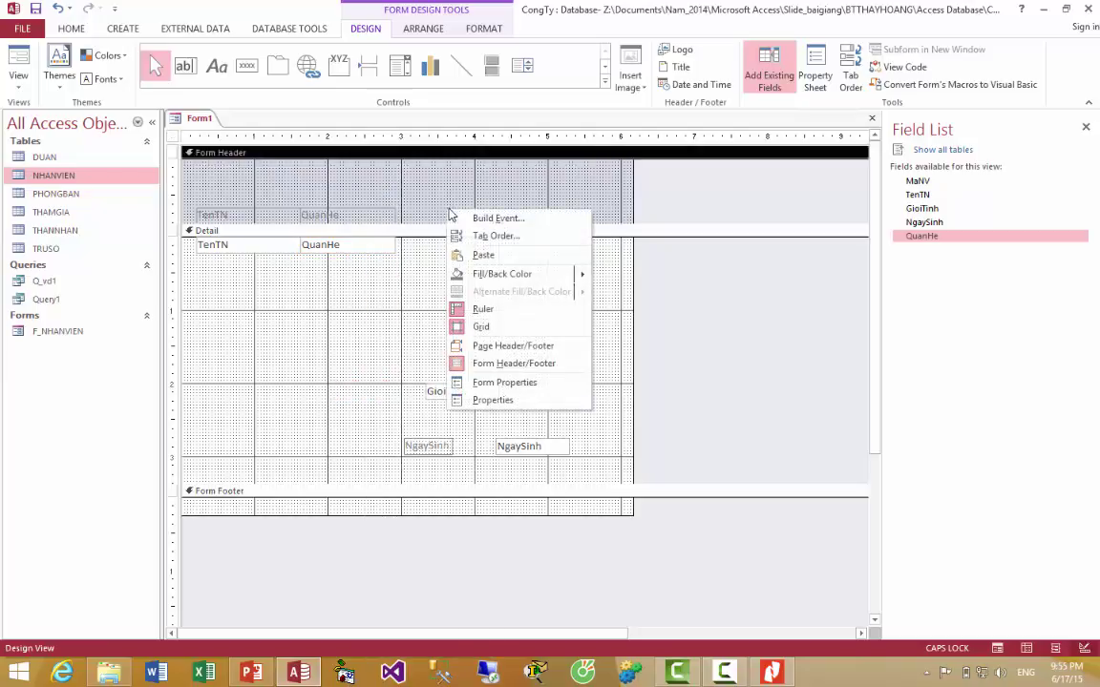
pyautogui.click(483, 255)
pyautogui.moveTo(212, 171); pyautogui.dragTo(426, 222)
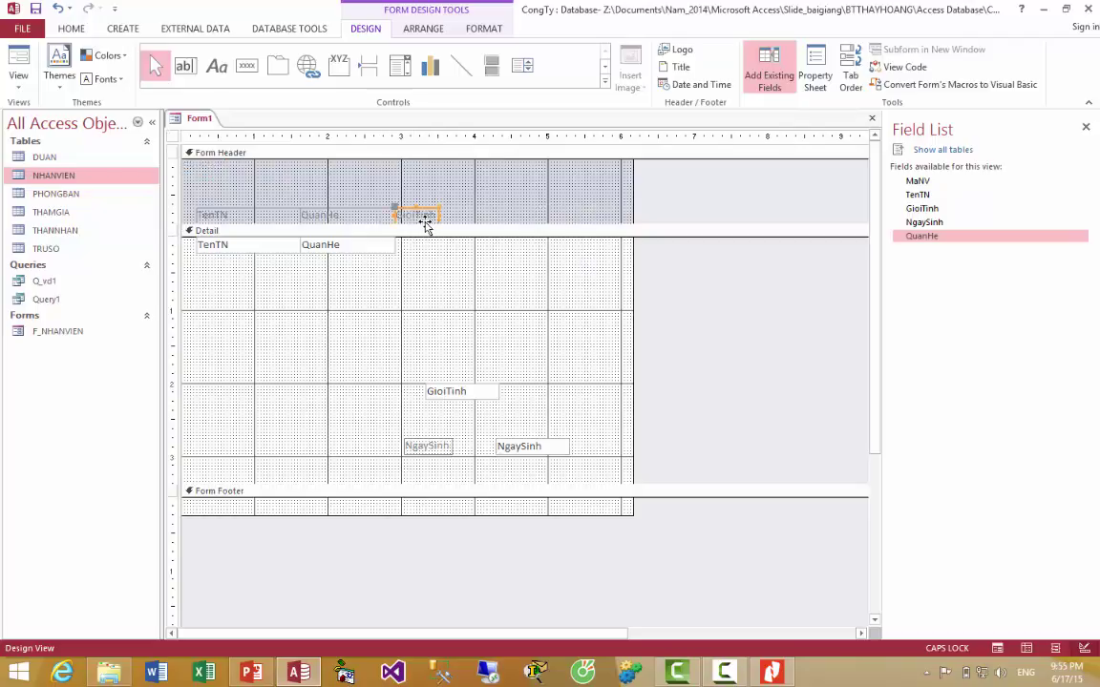
# - Place the GioiTinh text box beside QuanHe at the top of Detail and widen its header label to match
pyautogui.rightClick(435, 394)
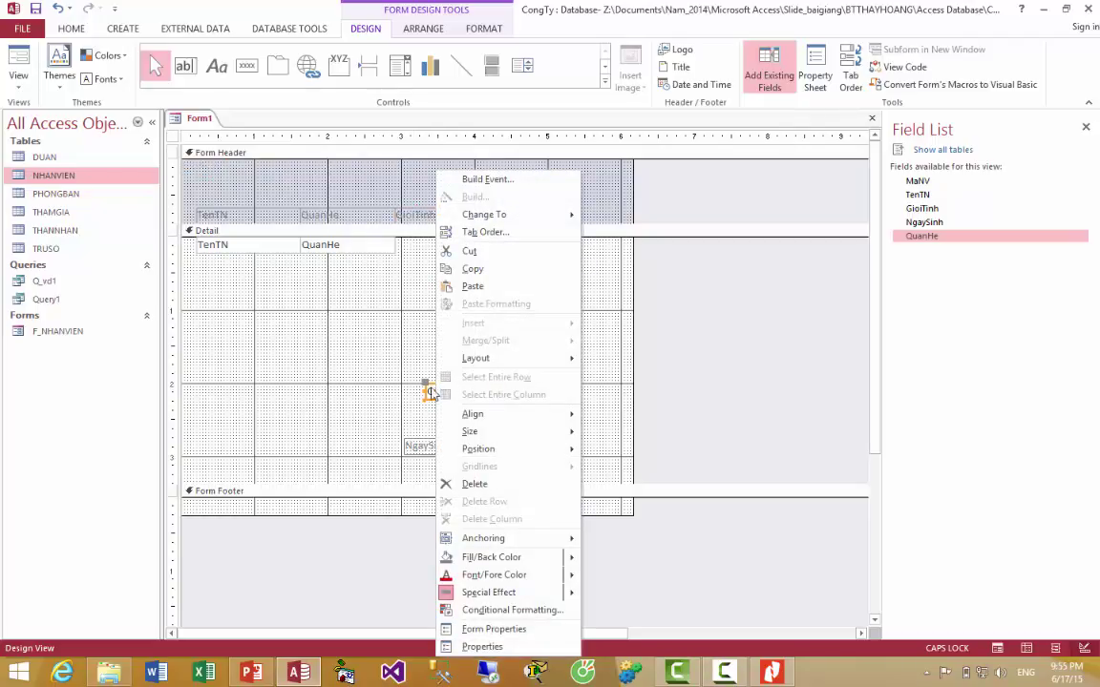
pyautogui.click(440, 394)
pyautogui.click(440, 393)
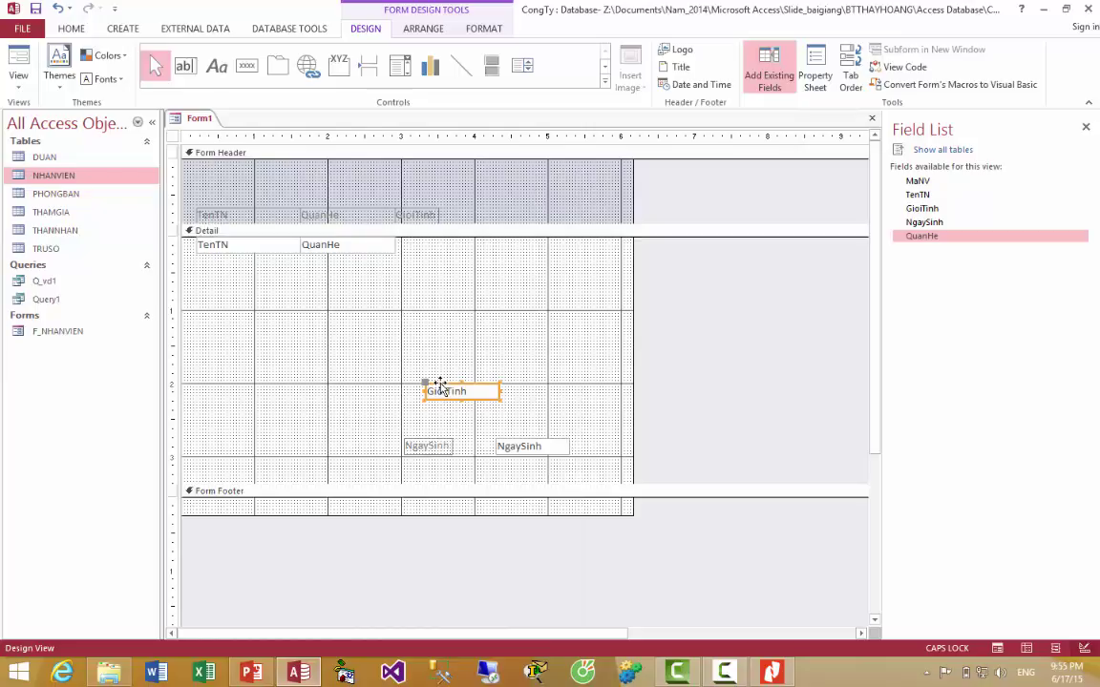
pyautogui.moveTo(440, 385); pyautogui.dragTo(466, 216)
pyautogui.click(417, 215)
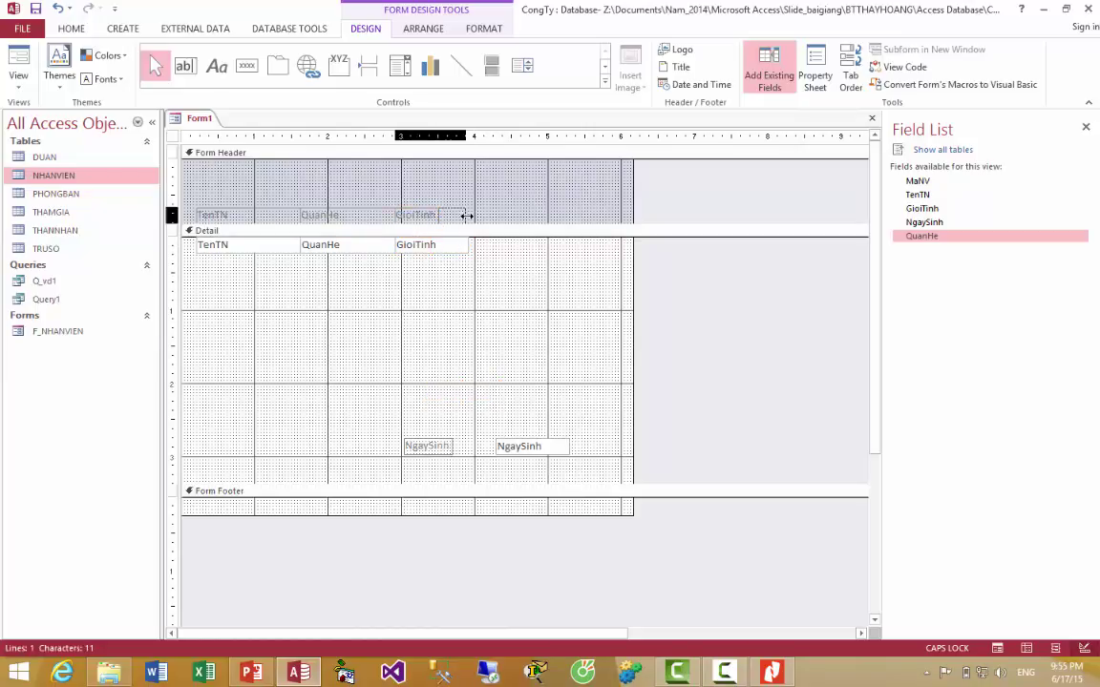
pyautogui.click(438, 215)
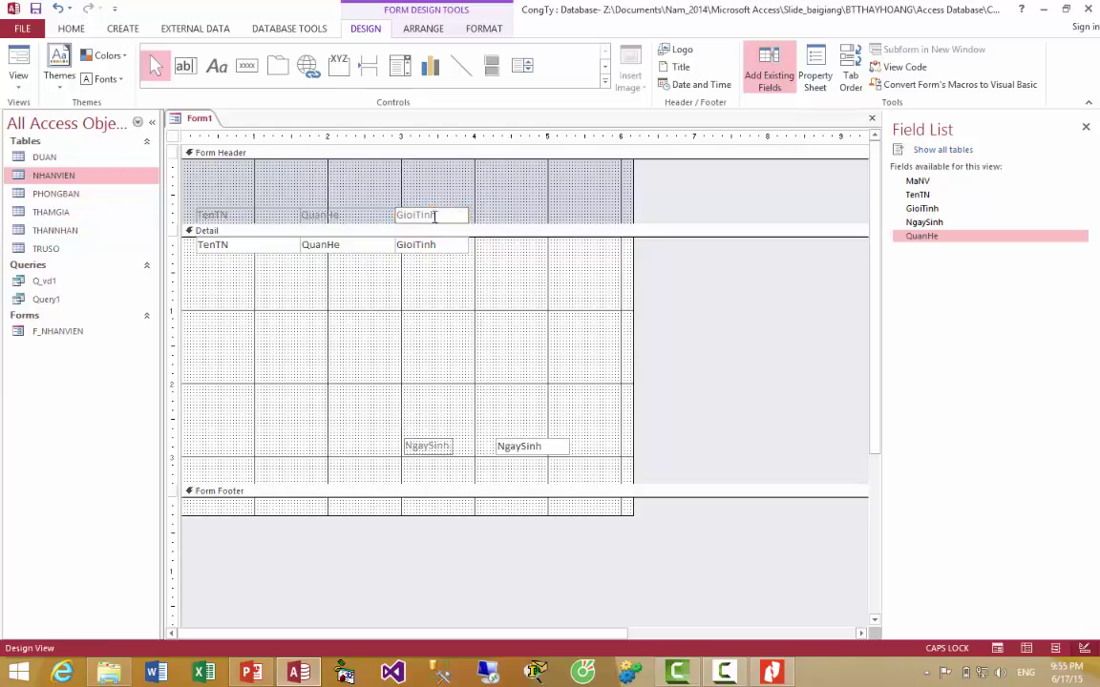
pyautogui.click(436, 245)
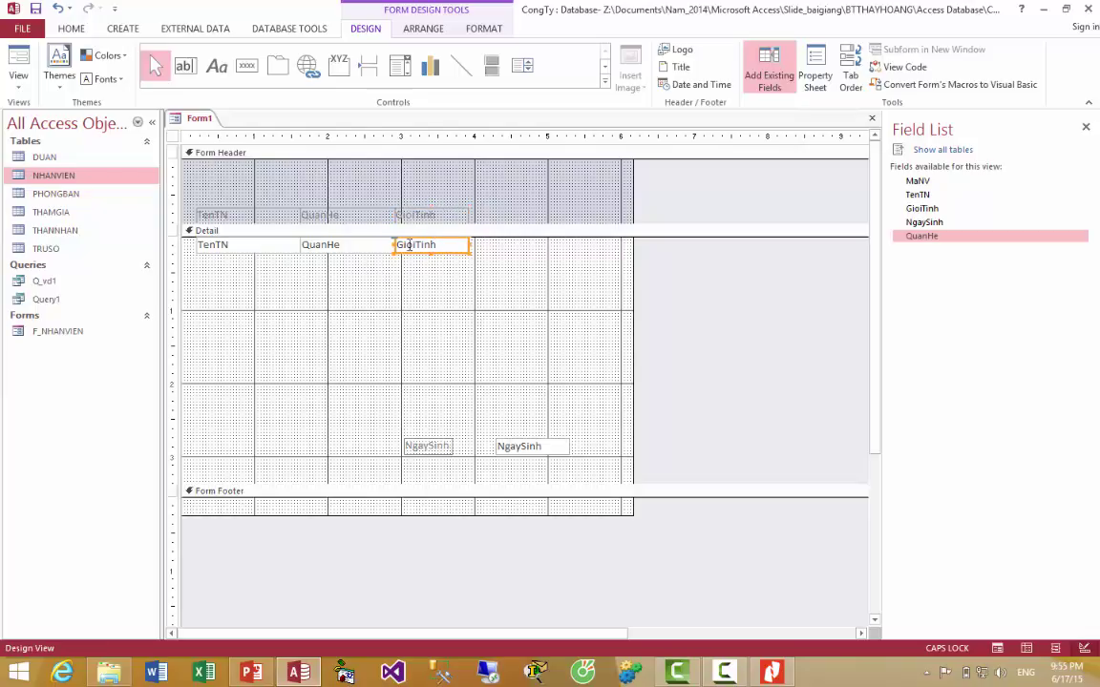
# - Move the NgaySinh label into the Form Header beside GioiTinh, matching the width of its text box placed beneath it in Detail
pyautogui.moveTo(432, 443); pyautogui.dragTo(490, 277)
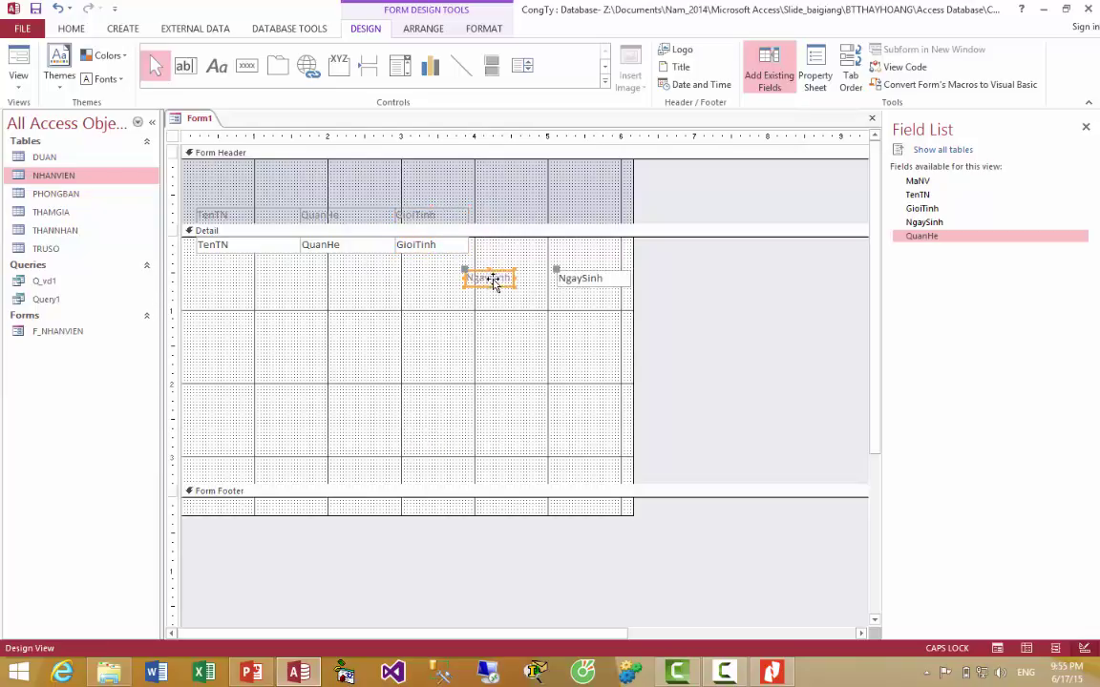
pyautogui.rightClick(506, 286)
pyautogui.click(526, 269)
pyautogui.rightClick(509, 202)
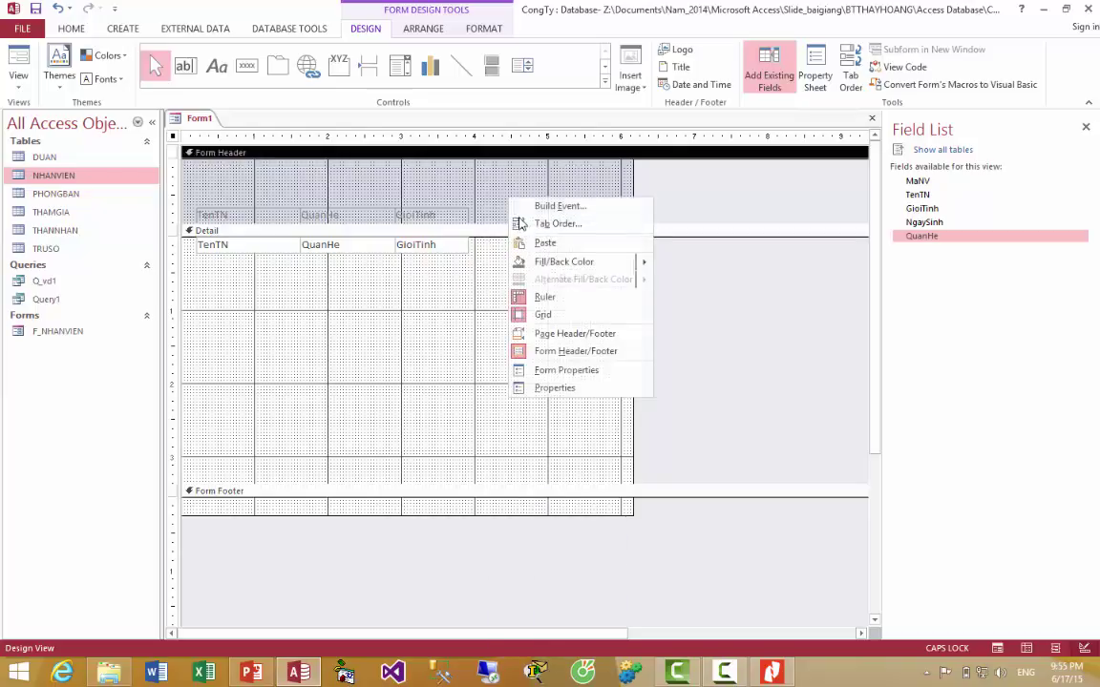
pyautogui.click(543, 244)
pyautogui.moveTo(226, 176); pyautogui.dragTo(546, 217)
pyautogui.click(504, 215)
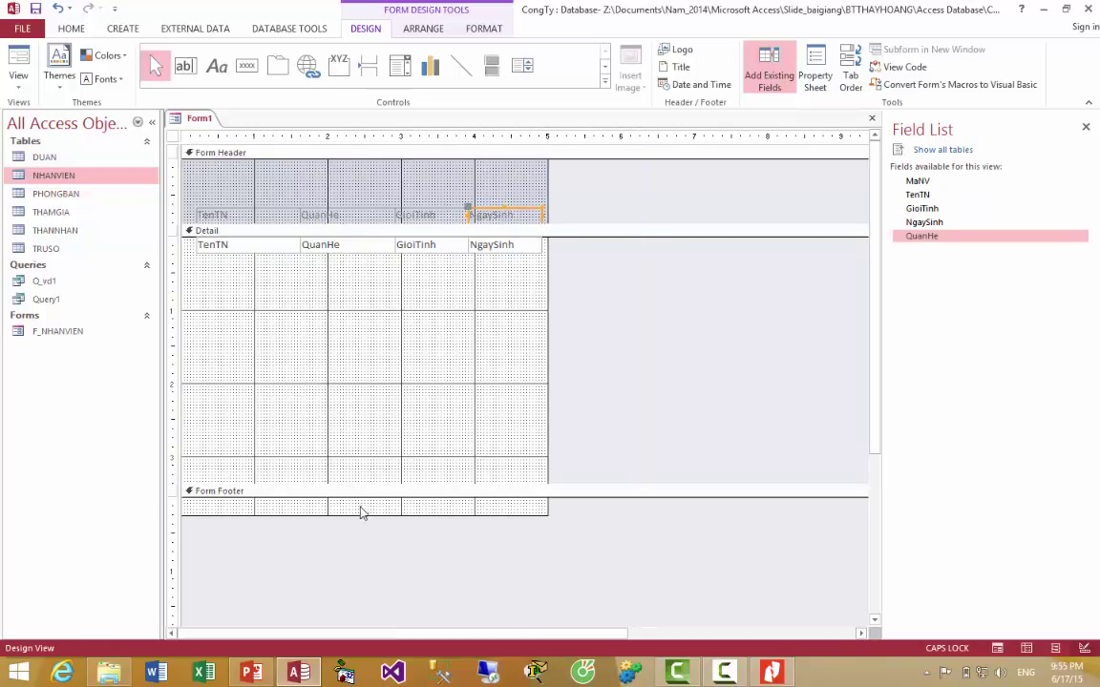
# - Shrink the Detail section's height to fit its single row of text boxes
pyautogui.moveTo(361, 484); pyautogui.dragTo(369, 255)
pyautogui.click(231, 215)
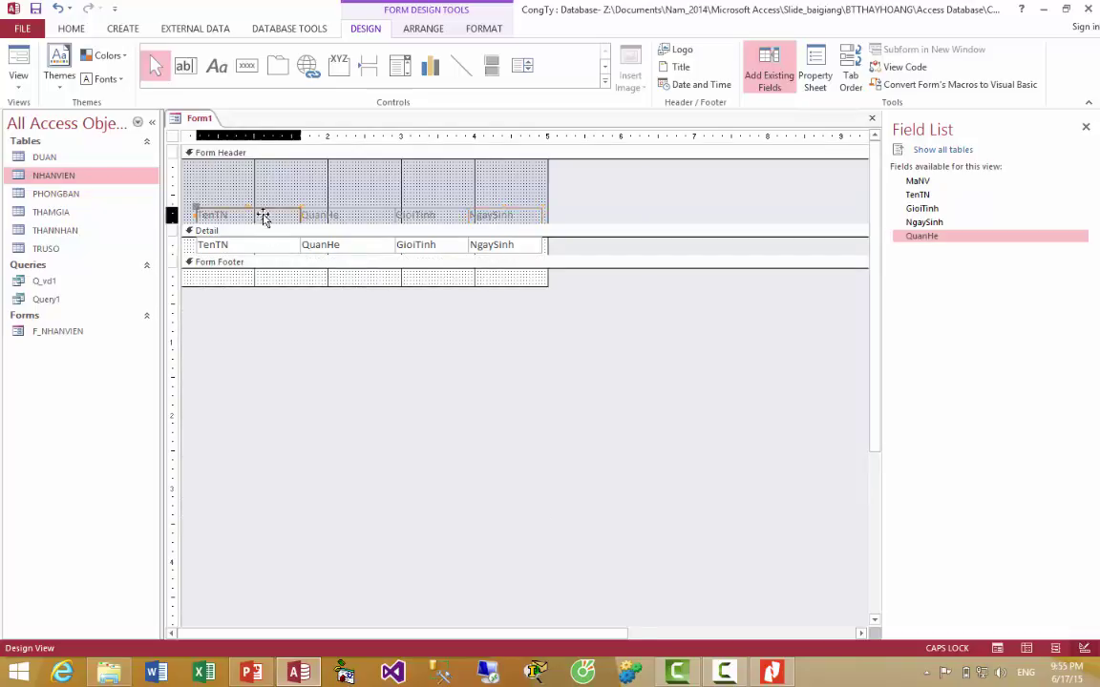
pyautogui.click(334, 215)
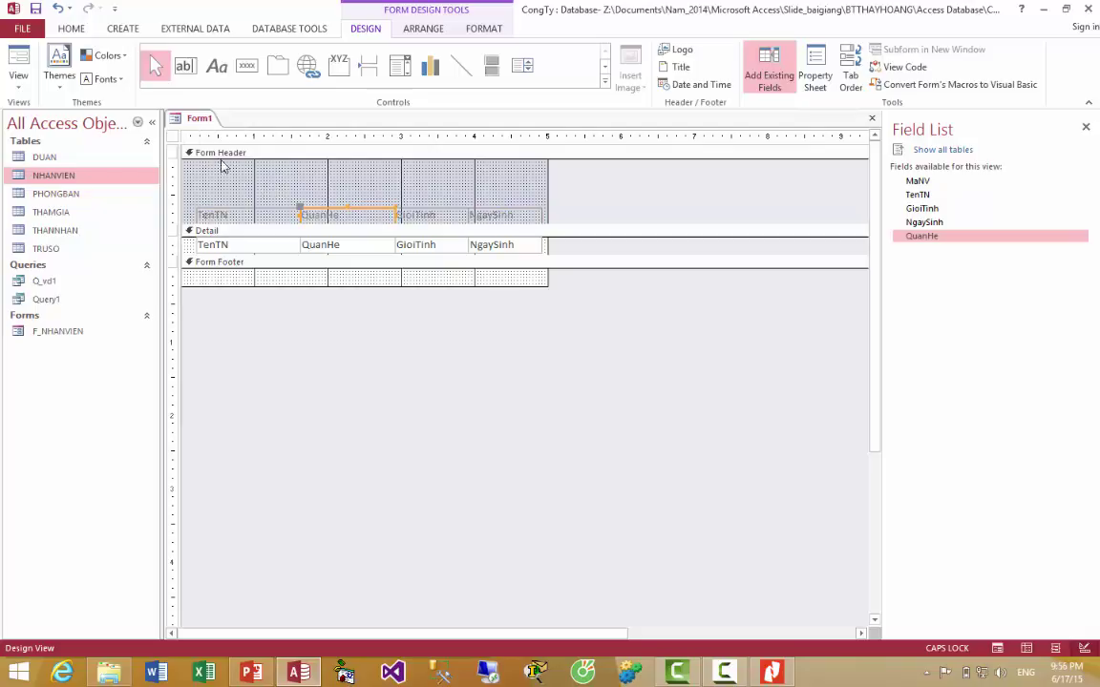
# - Preview the continuous record layout in Form View and Layout View, and return to Design View
pyautogui.click(19, 59)
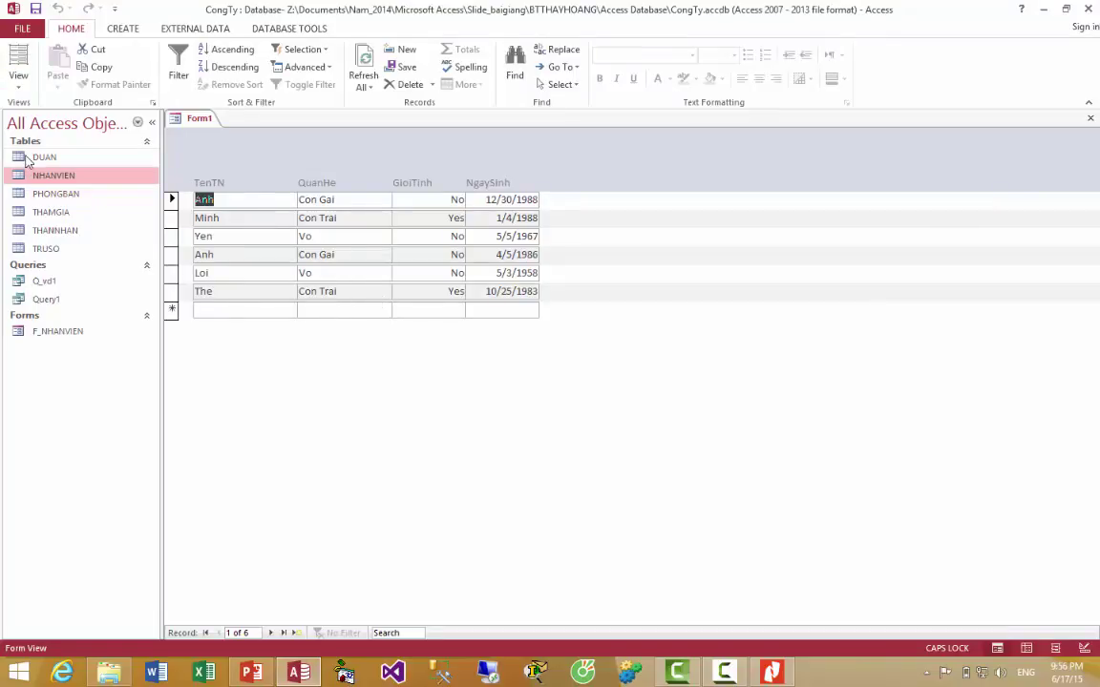
pyautogui.click(18, 88)
pyautogui.click(78, 213)
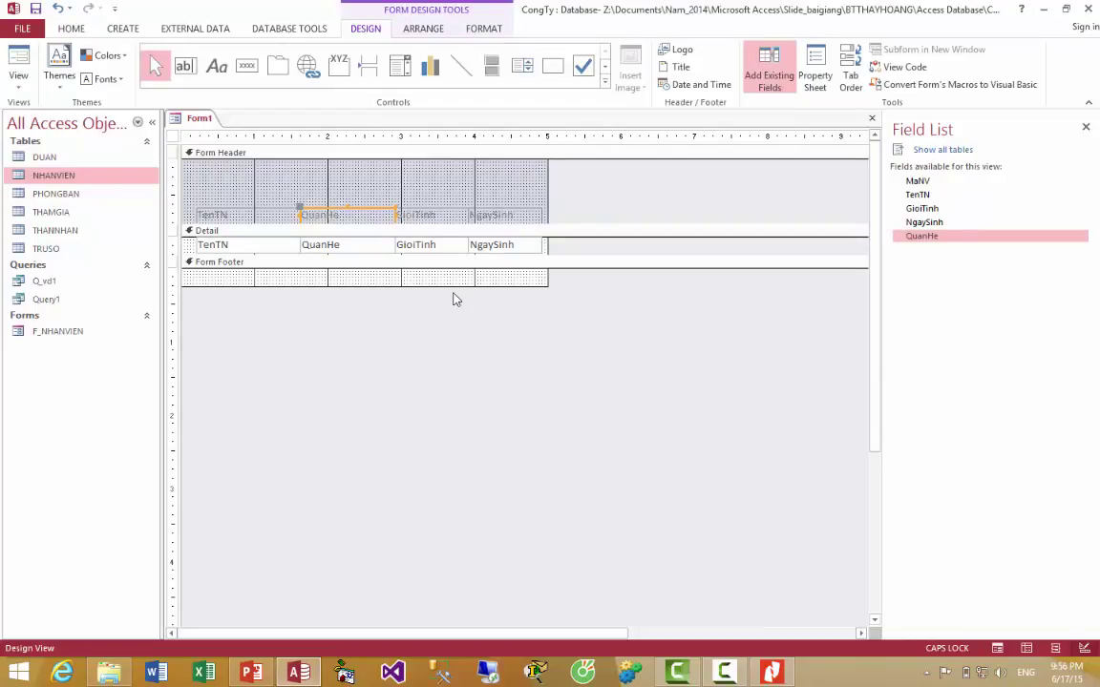
pyautogui.click(29, 74)
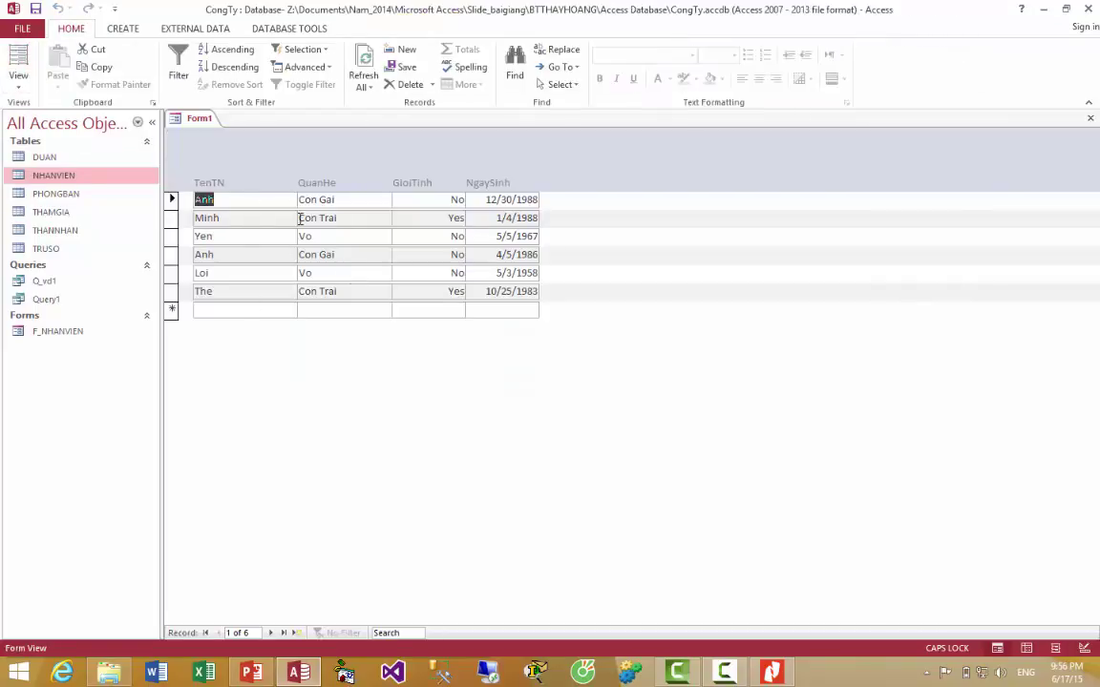
pyautogui.click(19, 65)
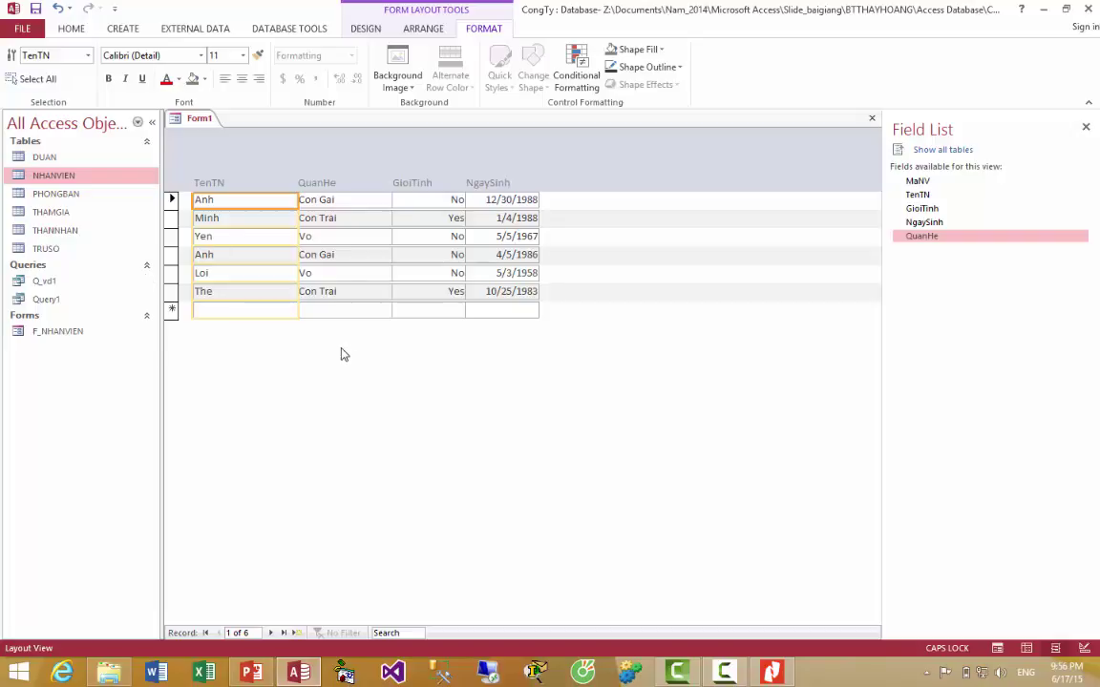
pyautogui.click(351, 28)
pyautogui.click(19, 76)
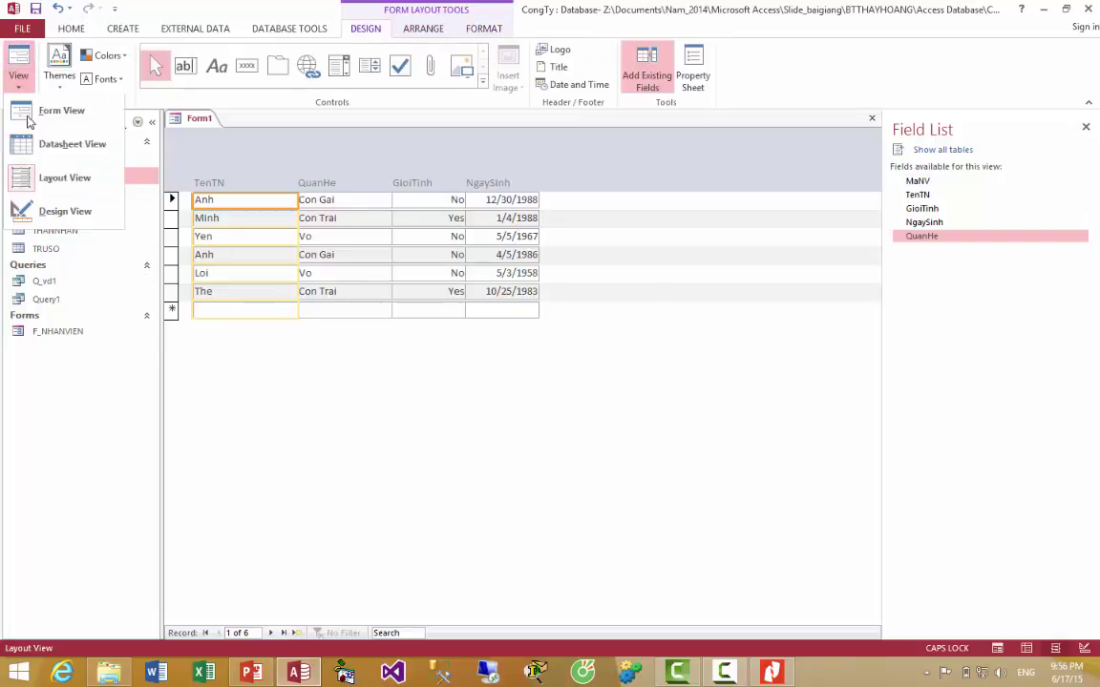
pyautogui.click(48, 208)
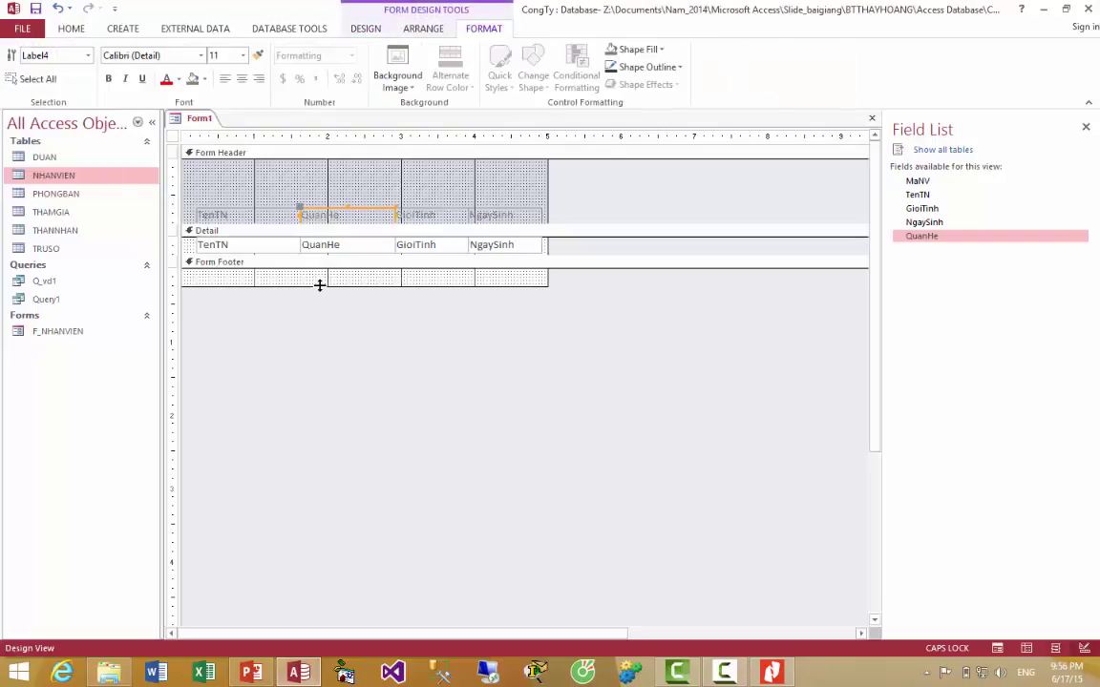
# - Enlarge the Form Footer section and draw an unbound text box in it below the QuanHe column
pyautogui.moveTo(320, 284); pyautogui.dragTo(320, 313)
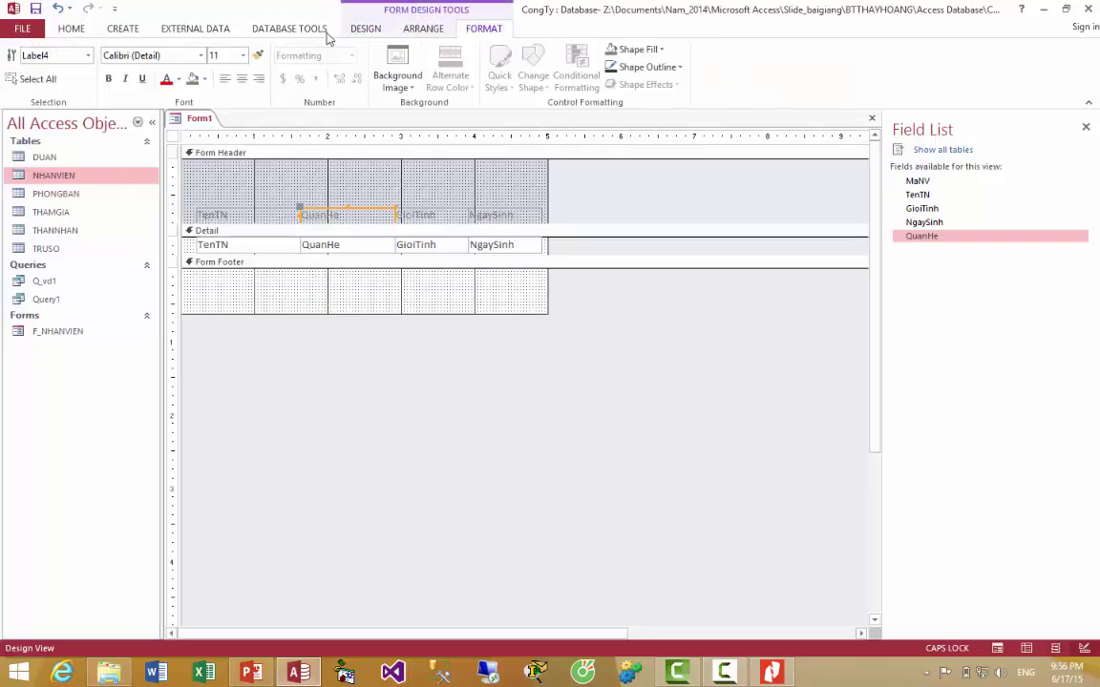
pyautogui.click(364, 29)
pyautogui.click(184, 66)
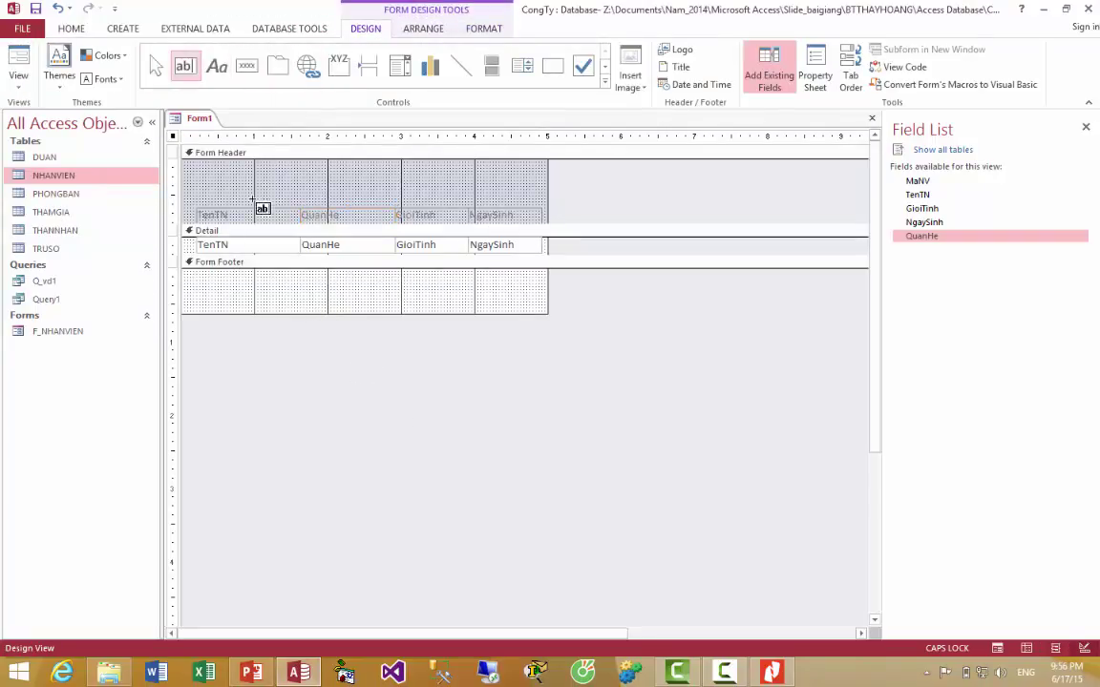
pyautogui.moveTo(300, 272); pyautogui.dragTo(405, 287)
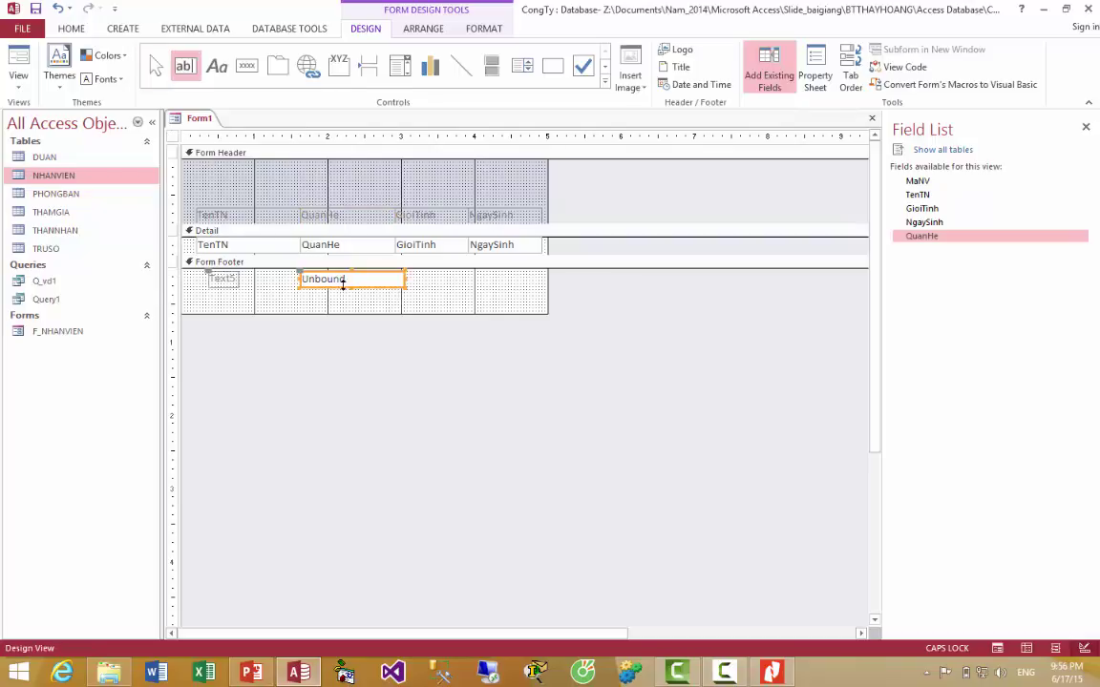
# - Change the caption of the footer text box's label to "Tổng số người thân"
pyautogui.click(218, 278)
pyautogui.moveTo(240, 278); pyautogui.dragTo(199, 280)
pyautogui.click(277, 279)
pyautogui.write('To')
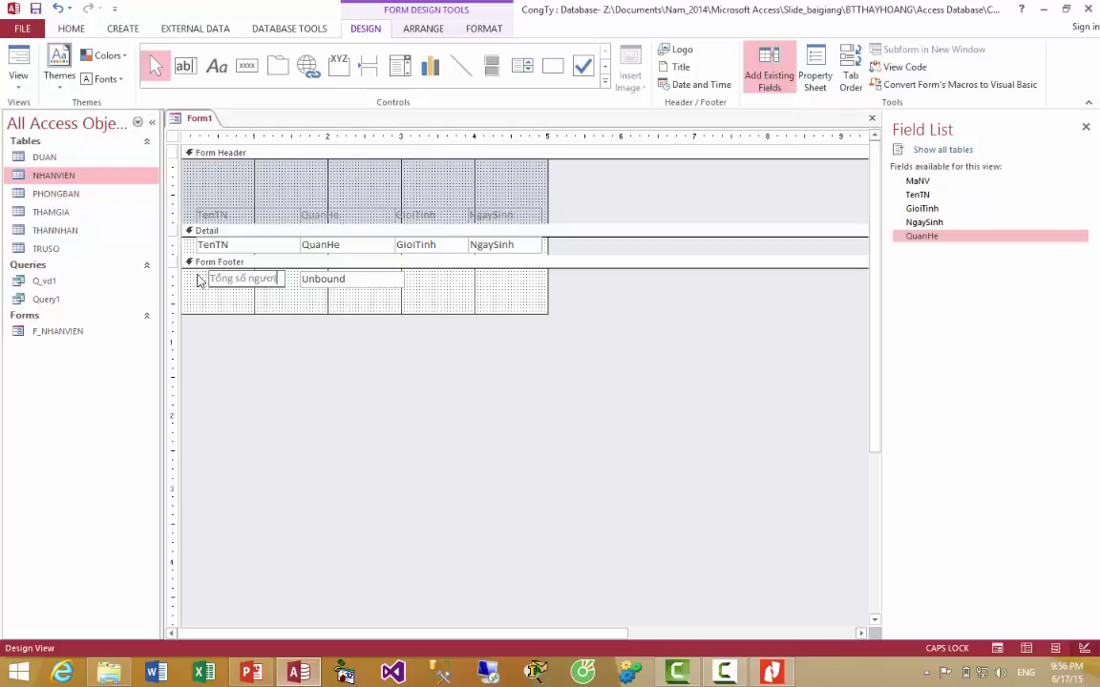
# - Enter the expression =Count(*) in the unbound footer text box
pyautogui.click(320, 279)
pyautogui.click(366, 280)
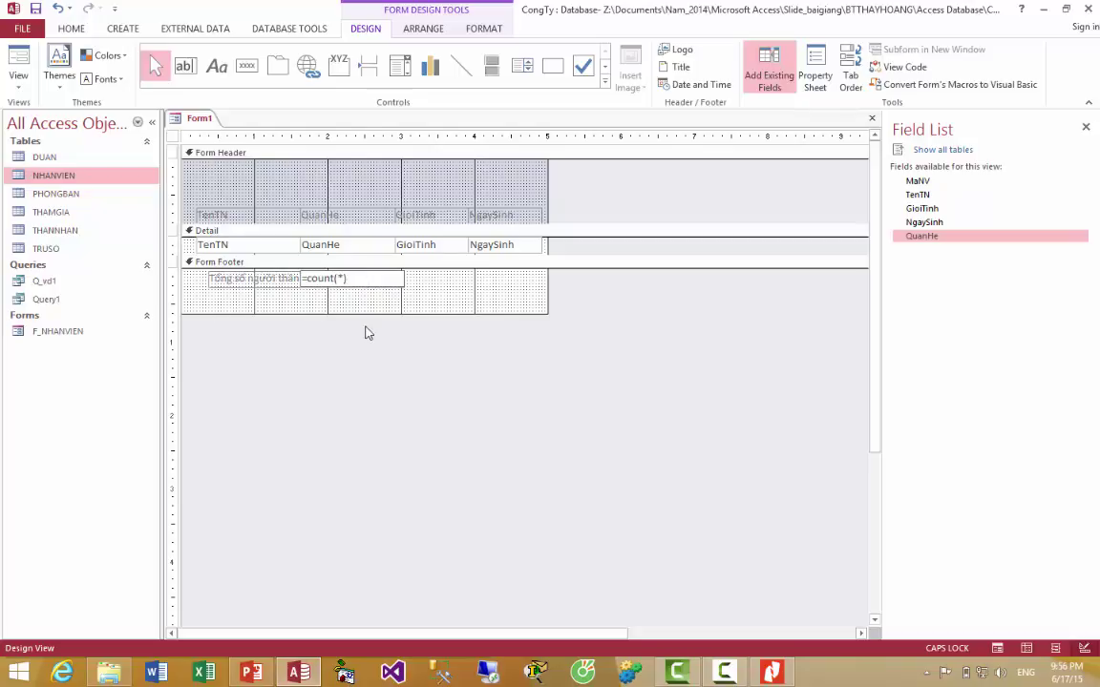
pyautogui.click(338, 296)
pyautogui.click(318, 280)
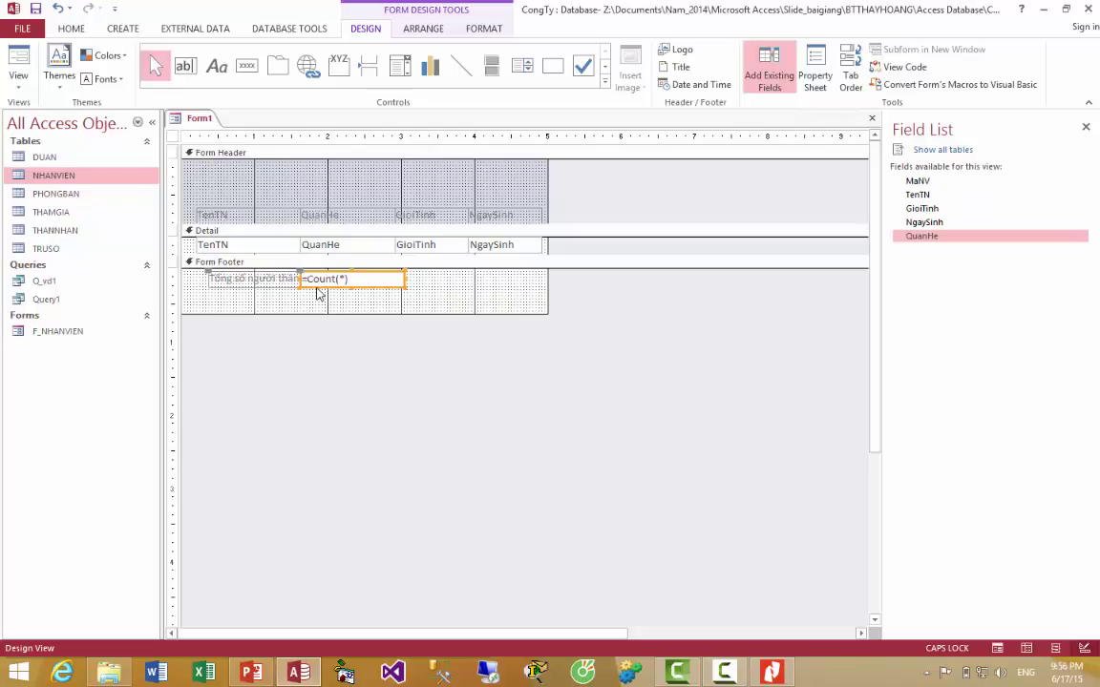
# - Shift the footer count text box and its label slightly right and down, and show the form in Form View
pyautogui.moveTo(318, 289)
pyautogui.mouseDown()
pyautogui.moveTo(332, 288)
pyautogui.moveTo(322, 275)
pyautogui.moveTo(334, 314)
pyautogui.moveTo(335, 295)
pyautogui.mouseUp()
pyautogui.click(332, 303)
pyautogui.click(28, 64)
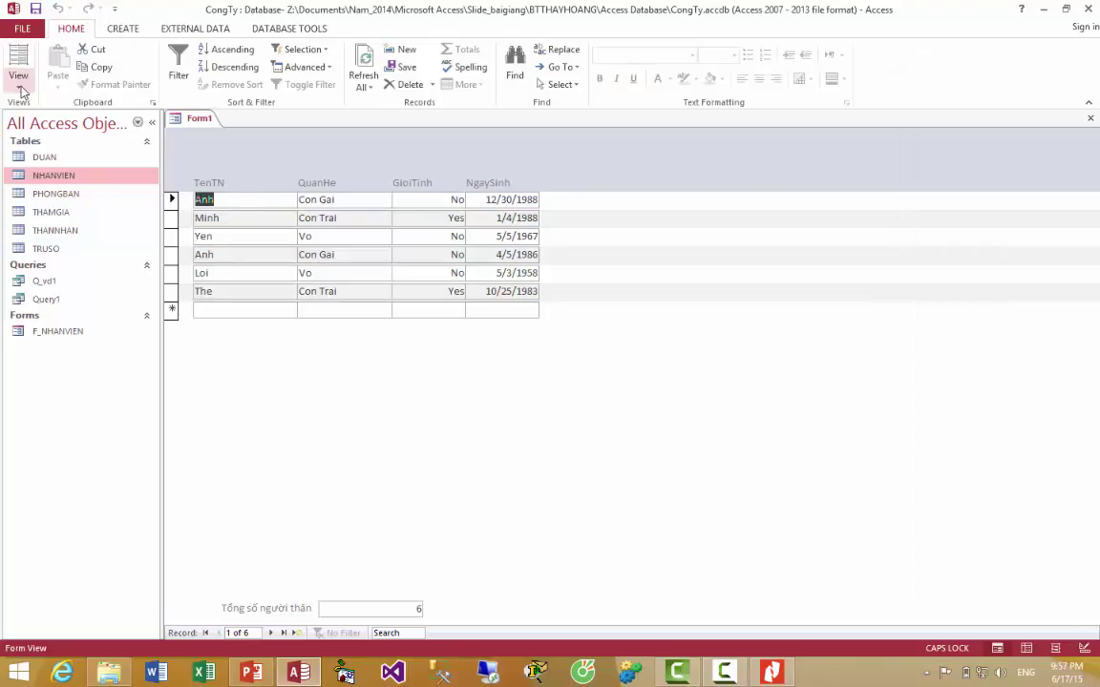
# - Save the form under the name F_THANNHAN
pyautogui.rightClick(197, 118)
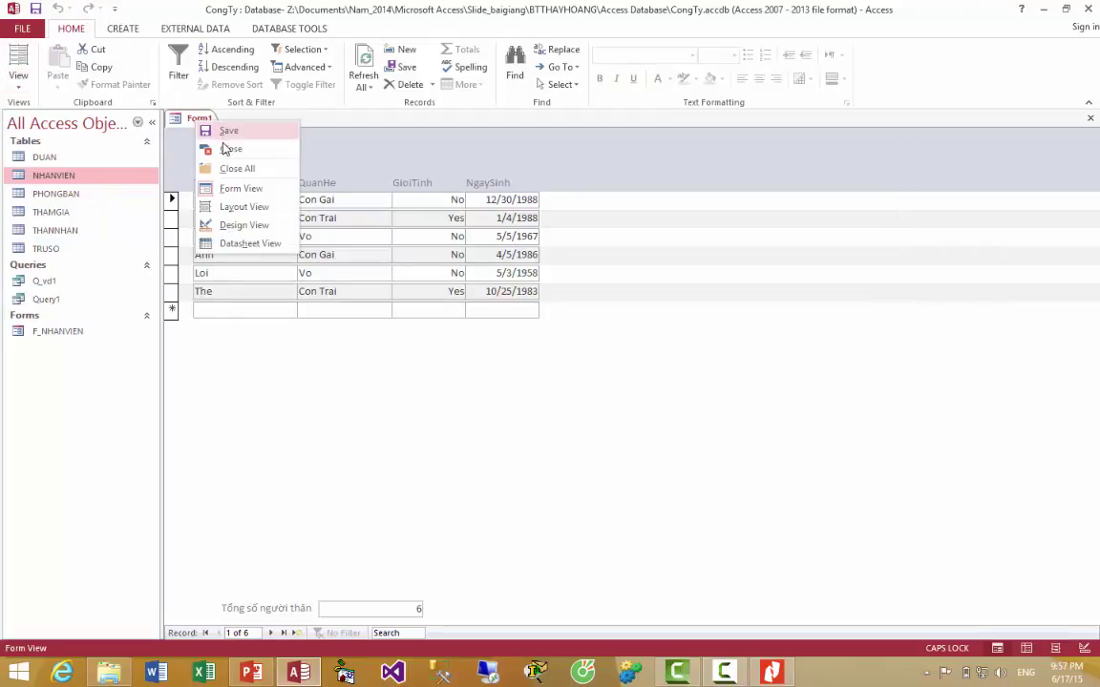
pyautogui.click(231, 136)
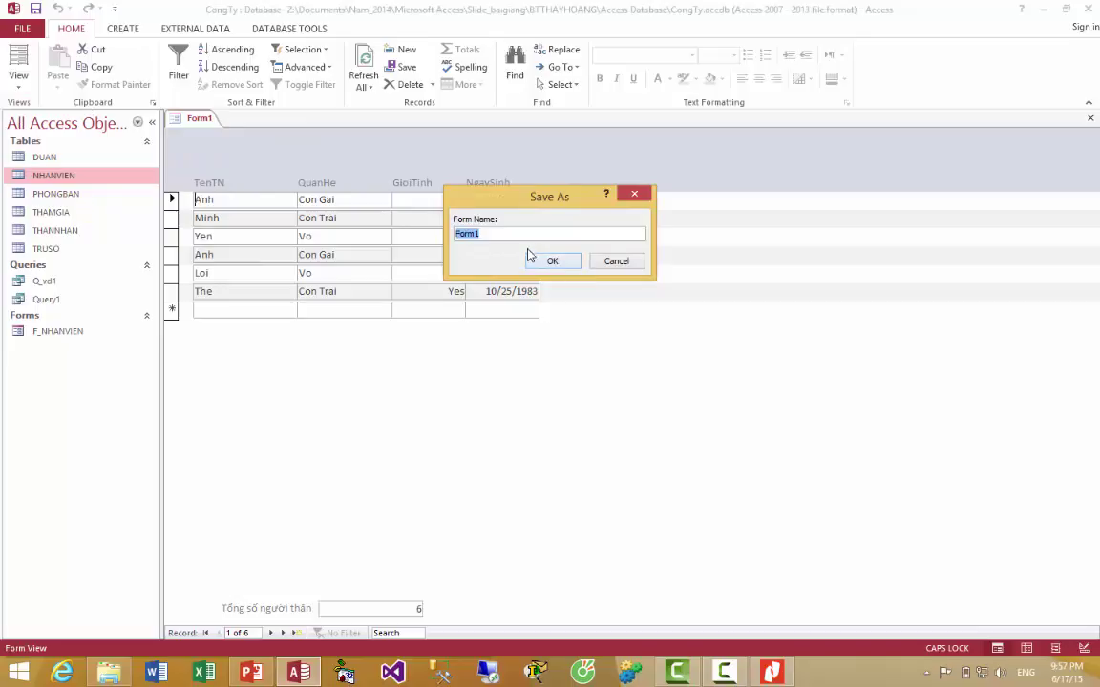
pyautogui.write('F_THANNHAN')
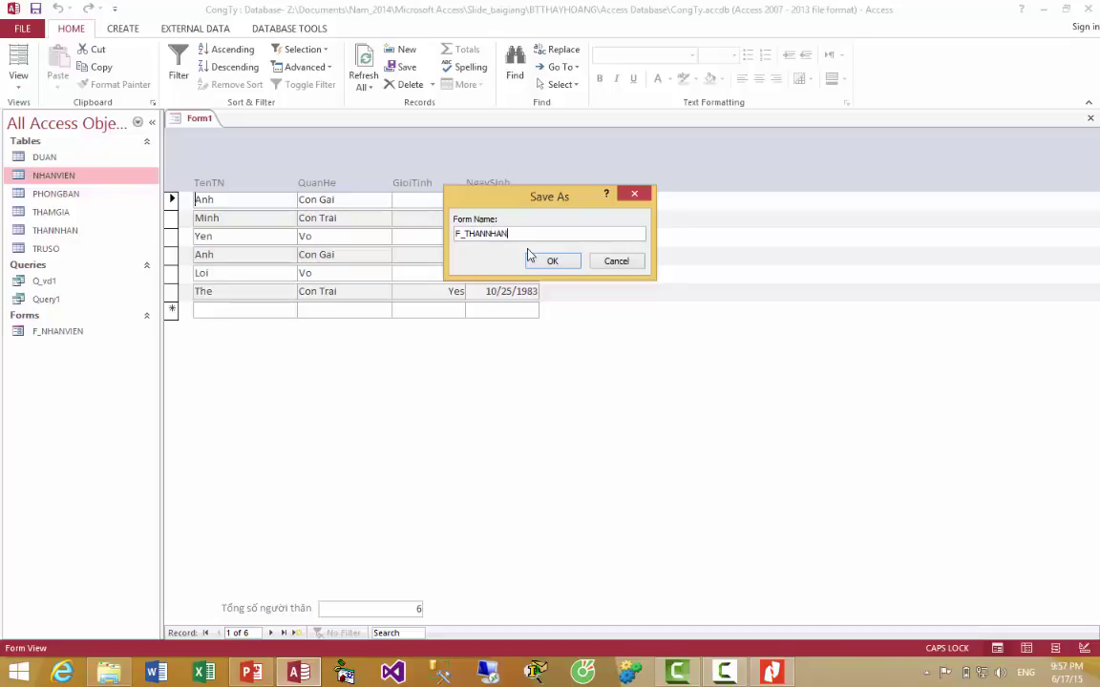
pyautogui.click(531, 260)
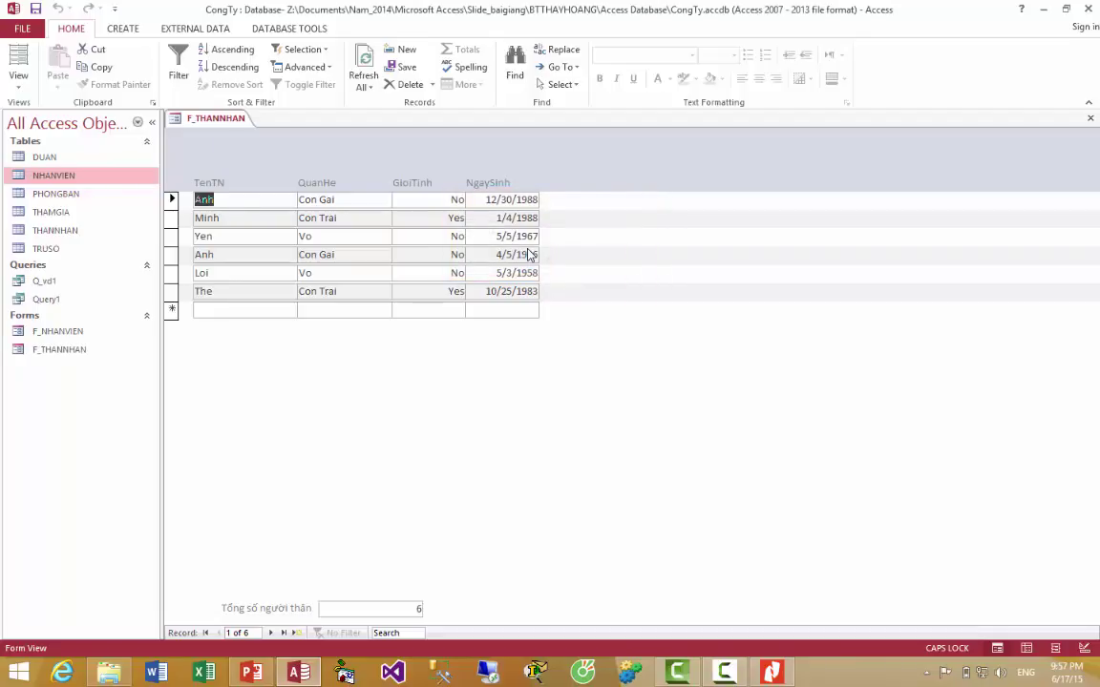
# - Close the F_THANNHAN form and open F_NHANVIEN in Design View
pyautogui.rightClick(214, 119)
pyautogui.click(241, 146)
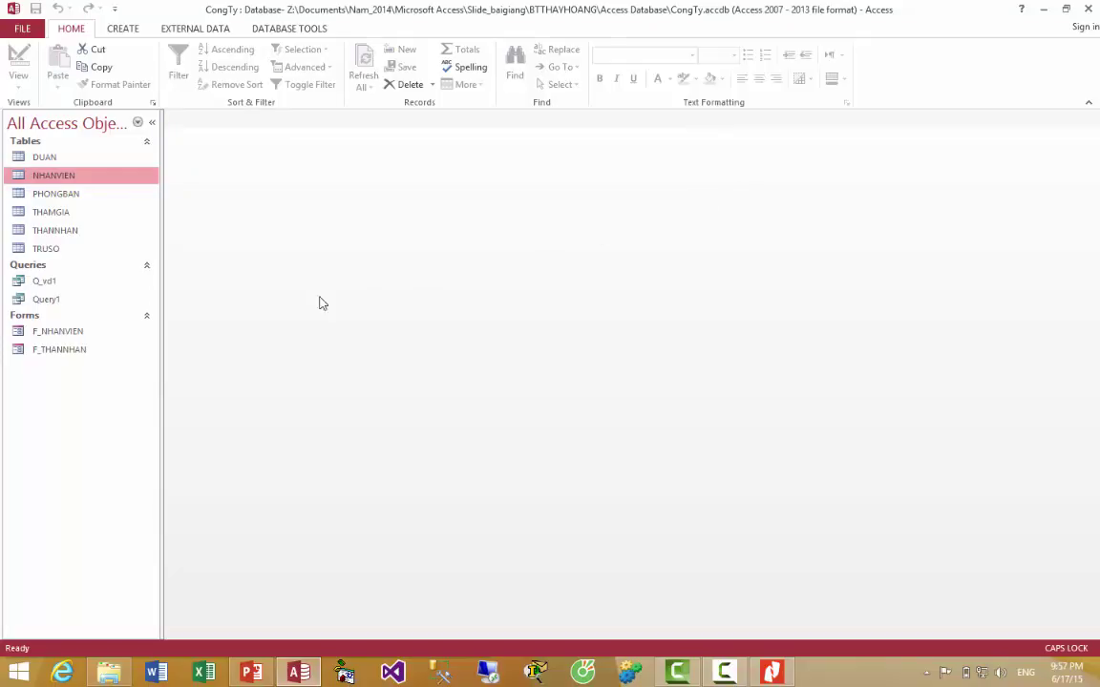
pyautogui.rightClick(75, 340)
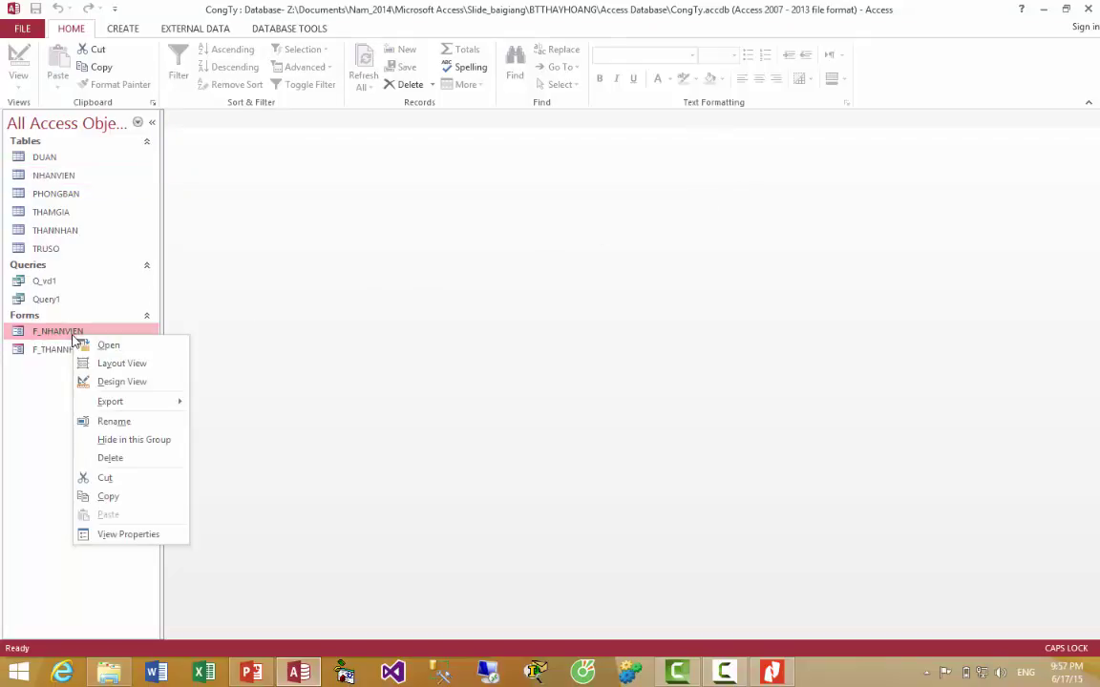
pyautogui.click(124, 382)
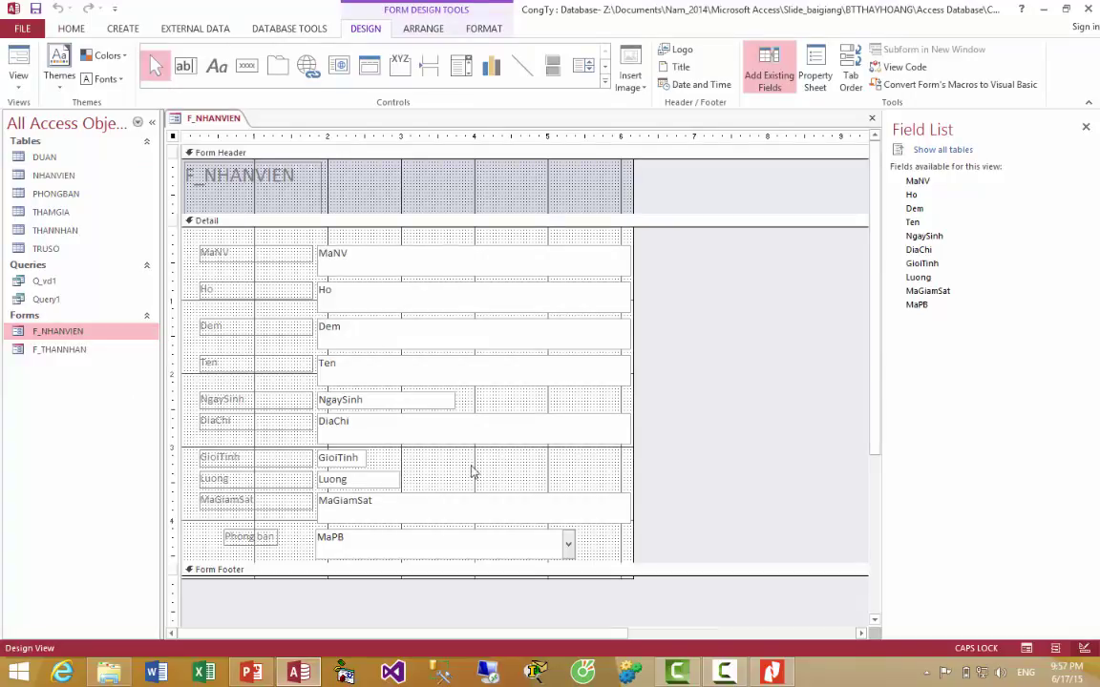
# - Extend the Detail section well below the MaPB combo box and widen the form to about 8.9 inches
pyautogui.scroll(-3, 563, 496)
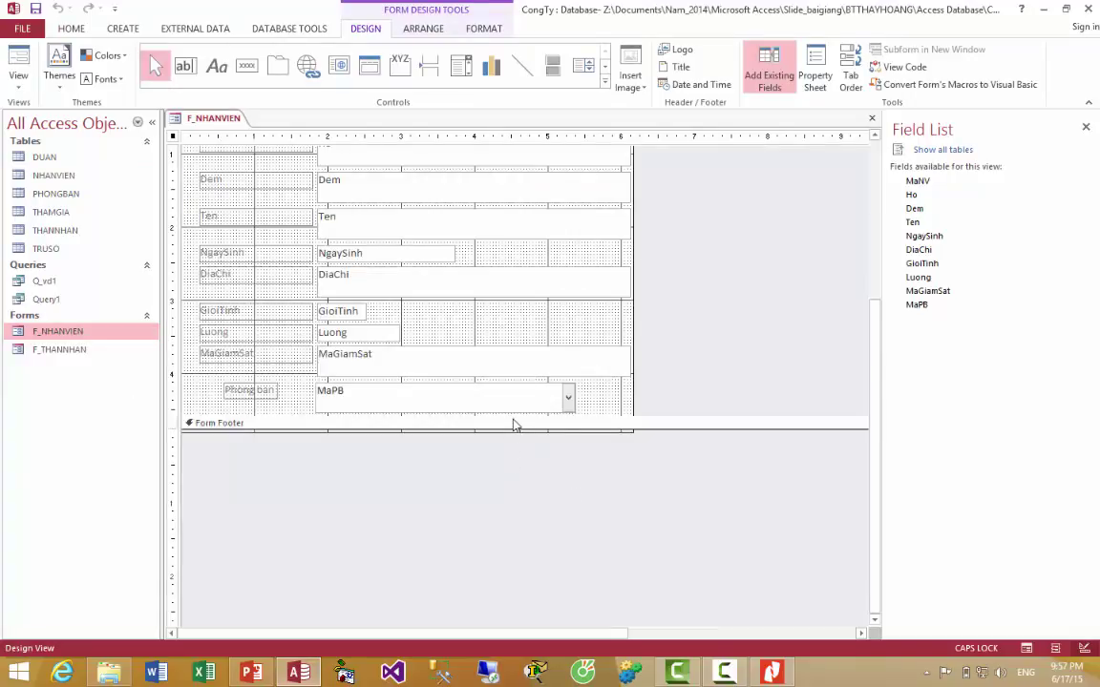
pyautogui.moveTo(514, 425); pyautogui.dragTo(506, 630)
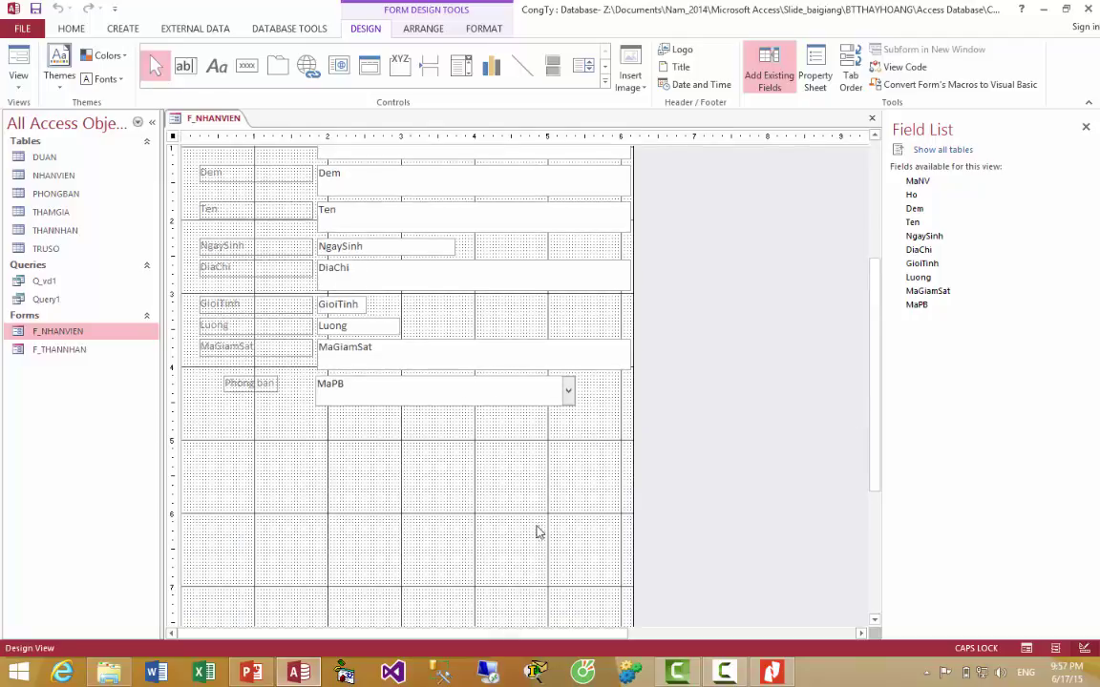
pyautogui.moveTo(638, 451); pyautogui.dragTo(835, 443)
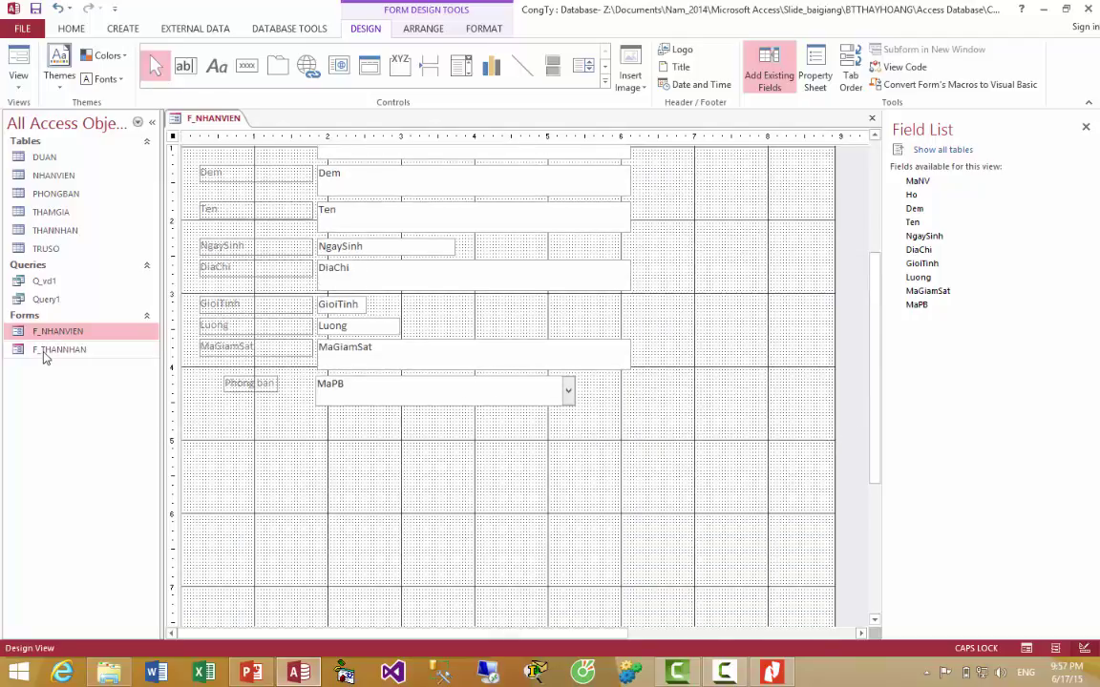
# - Insert the F_THANNHAN form as a subform below the MaPB combo box and enlarge it to about 6.2 by 2.6 inches
pyautogui.moveTo(42, 353); pyautogui.dragTo(263, 435)
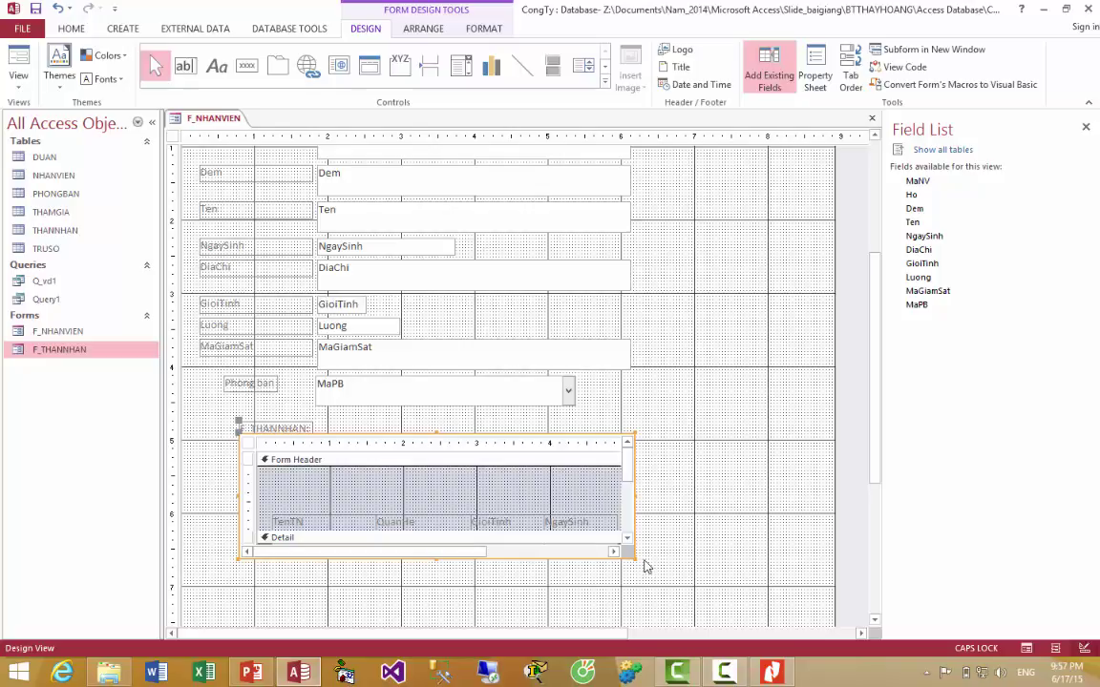
pyautogui.moveTo(638, 567); pyautogui.dragTo(693, 620)
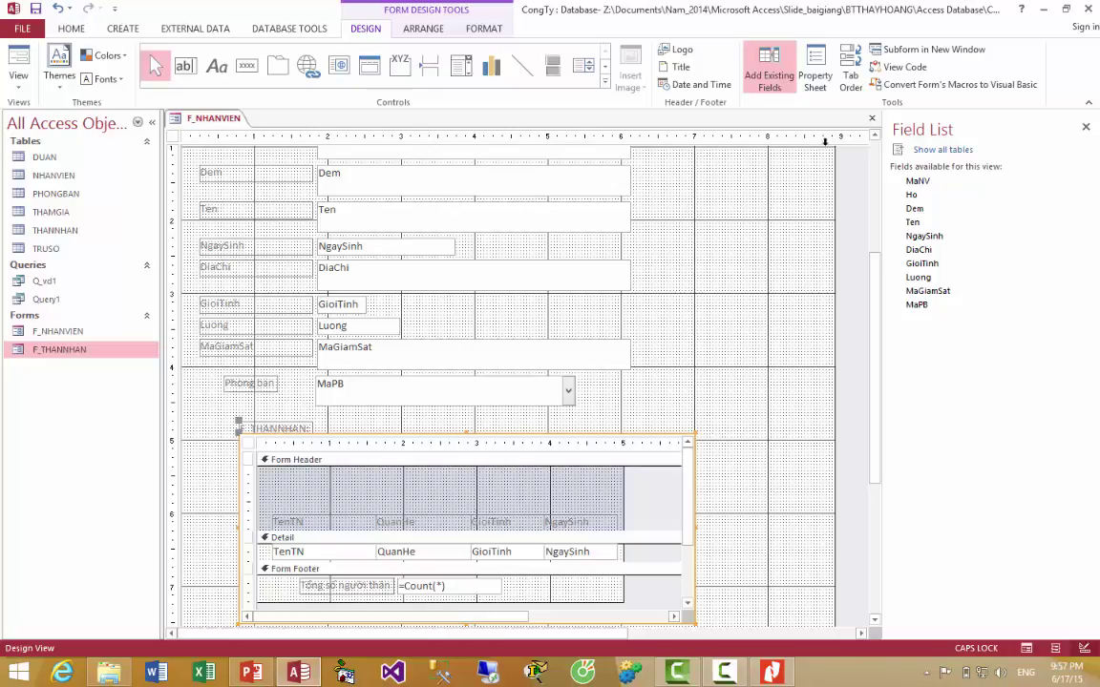
# - Examine the Link Master Fields and Link Child Fields properties of the F_THANNHAN subform
pyautogui.click(814, 74)
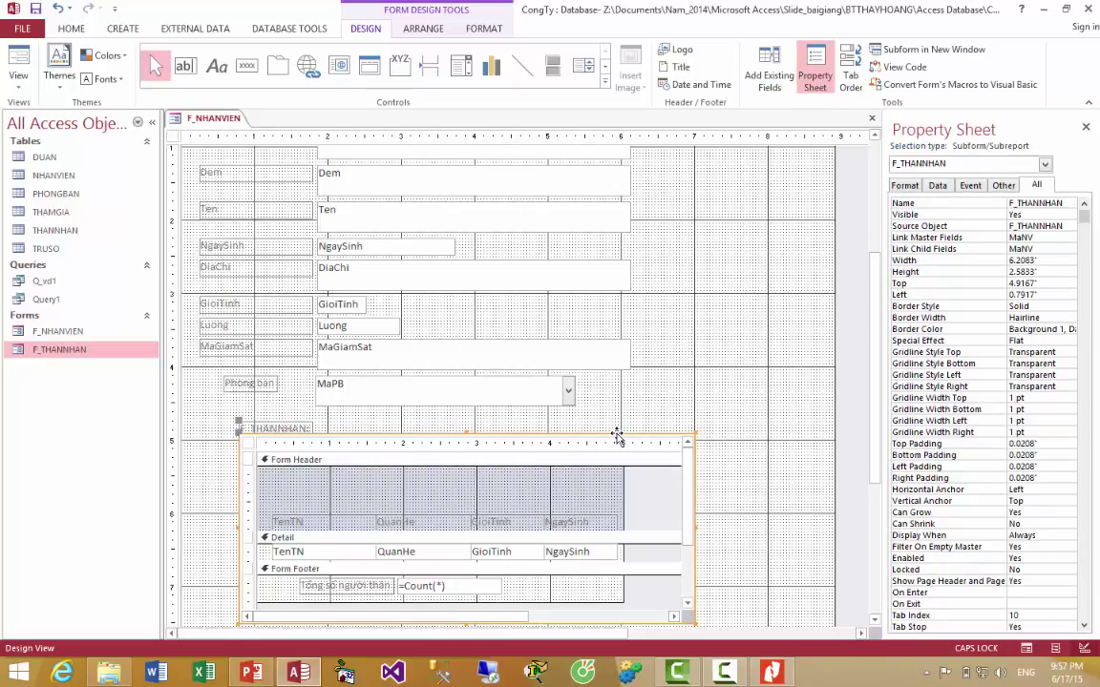
pyautogui.click(937, 185)
pyautogui.click(981, 216)
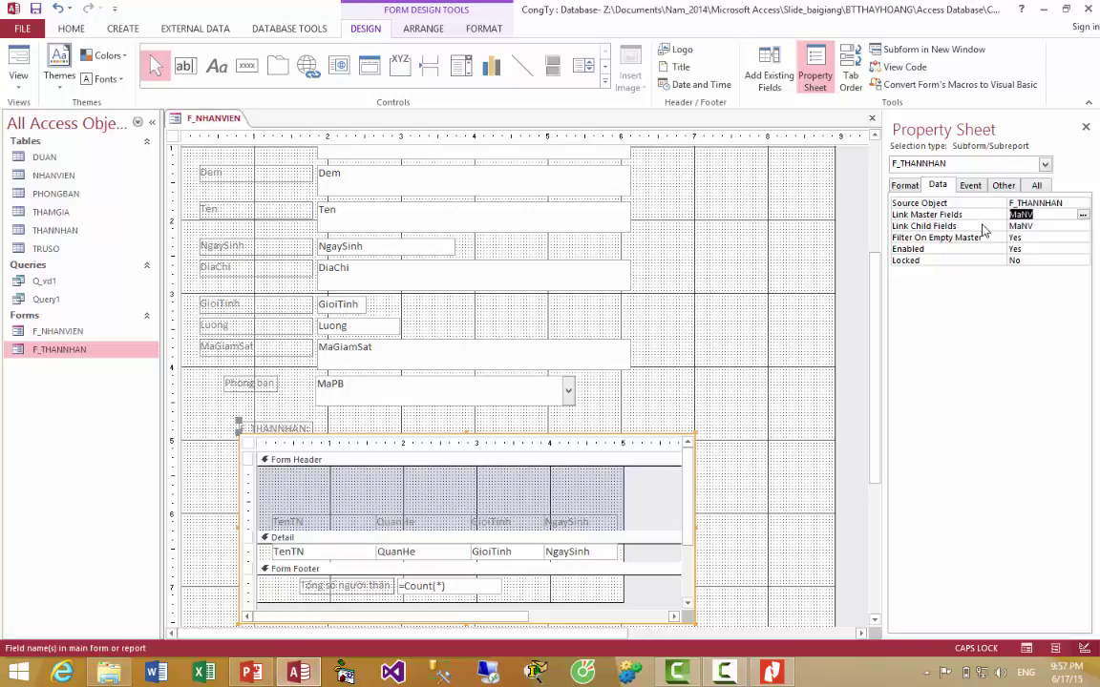
pyautogui.click(981, 227)
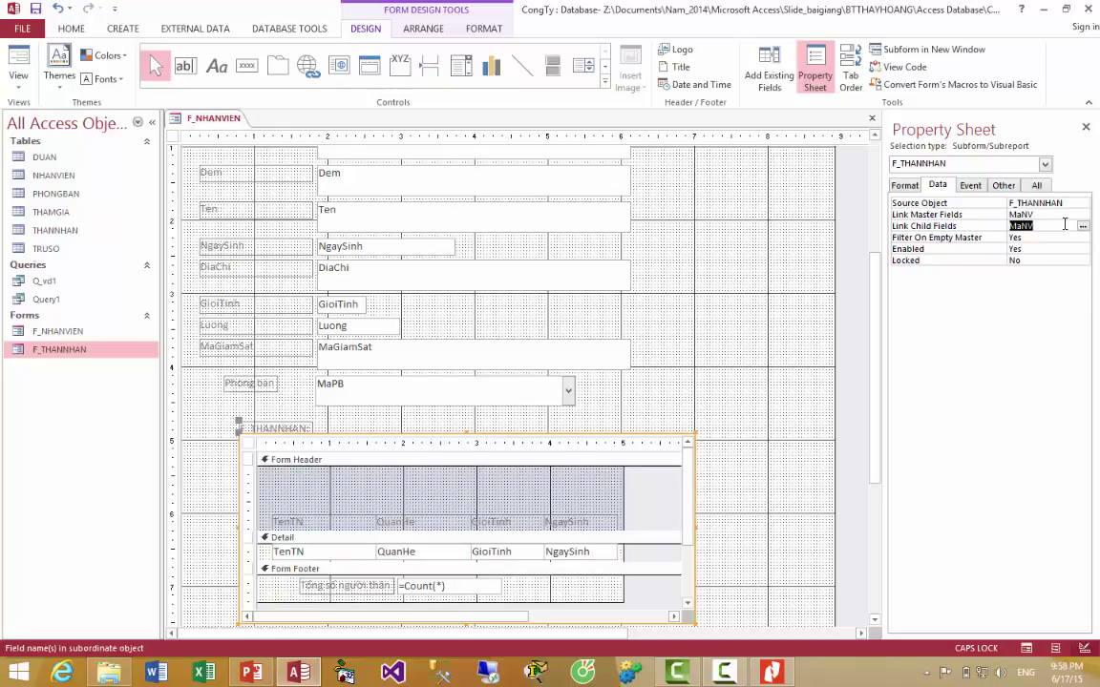
# - Show F_NHANVIEN in Form View and examine the relatives subform of the first employee
pyautogui.click(19, 63)
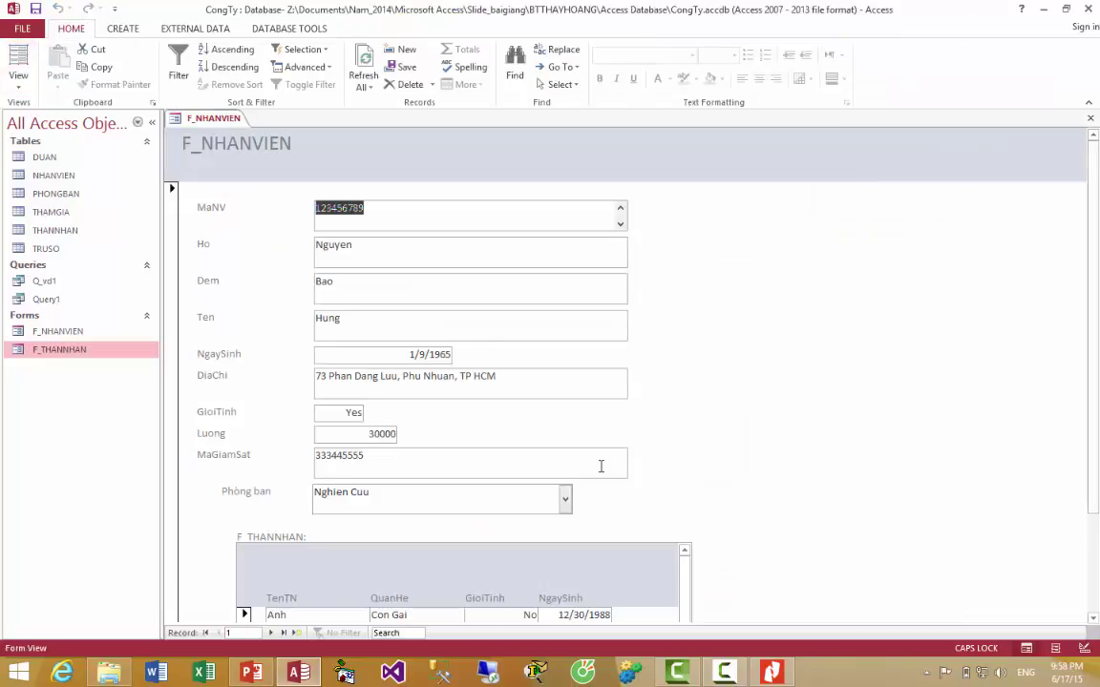
pyautogui.scroll(-3, 597, 468)
pyautogui.scroll(3, 594, 470)
pyautogui.scroll(-3, 421, 397)
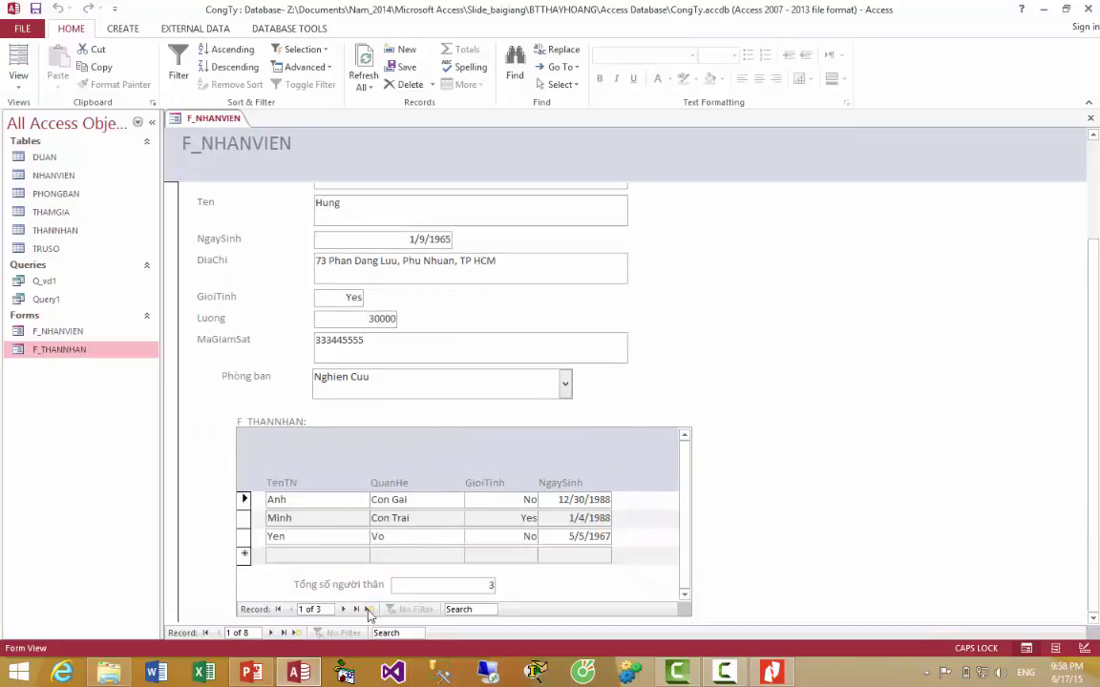
# - Browse the employee records one by one to the last, checking the relatives and their count in the subform
pyautogui.click(270, 633)
pyautogui.scroll(-3, 445, 456)
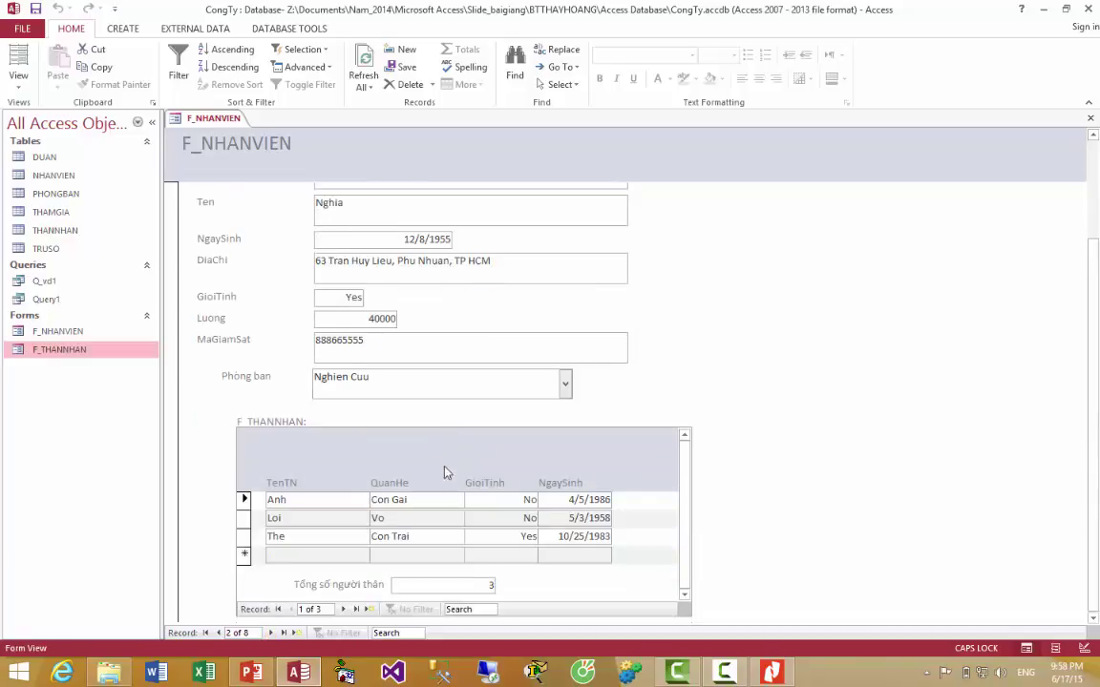
pyautogui.click(270, 633)
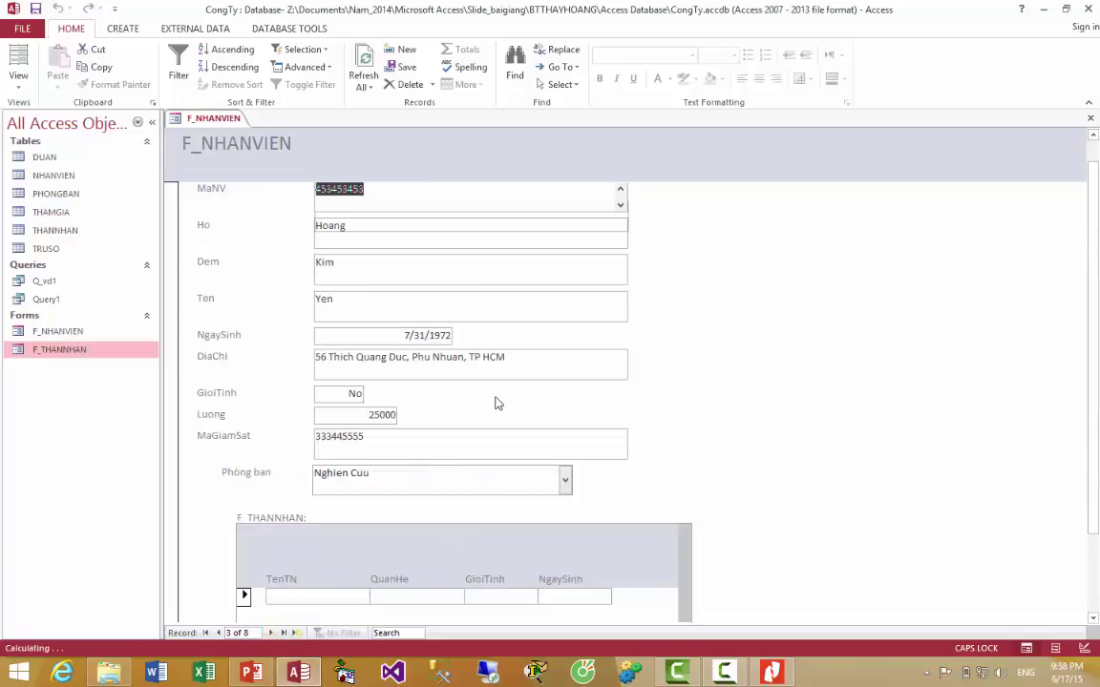
pyautogui.scroll(-3, 491, 405)
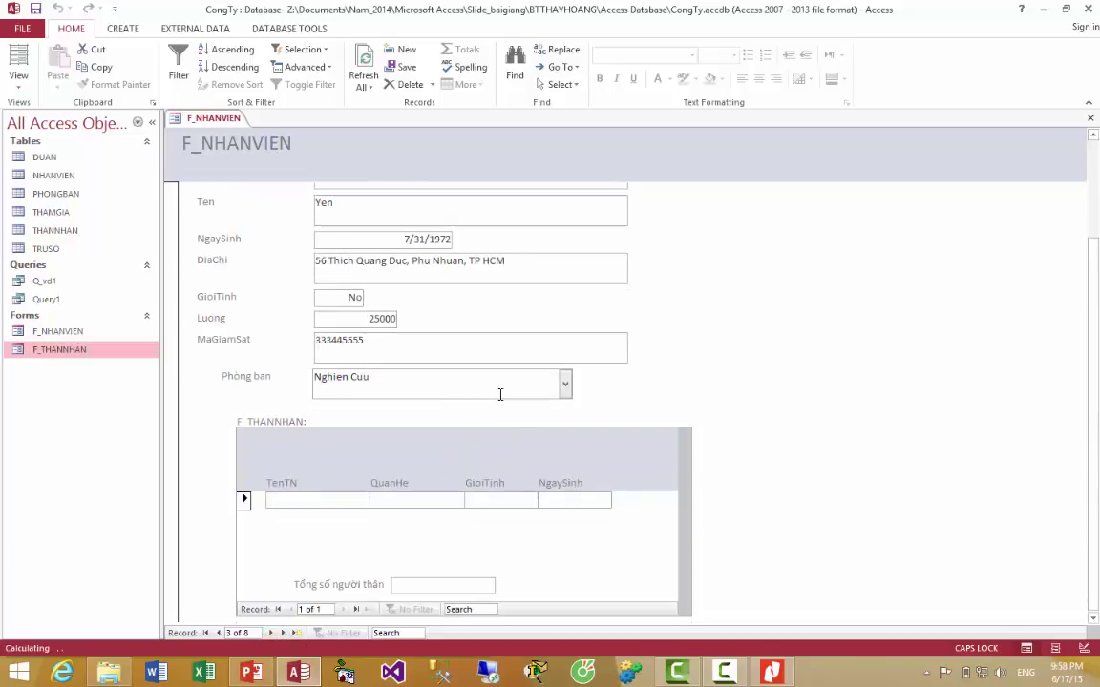
pyautogui.click(270, 633)
pyautogui.scroll(-3, 385, 524)
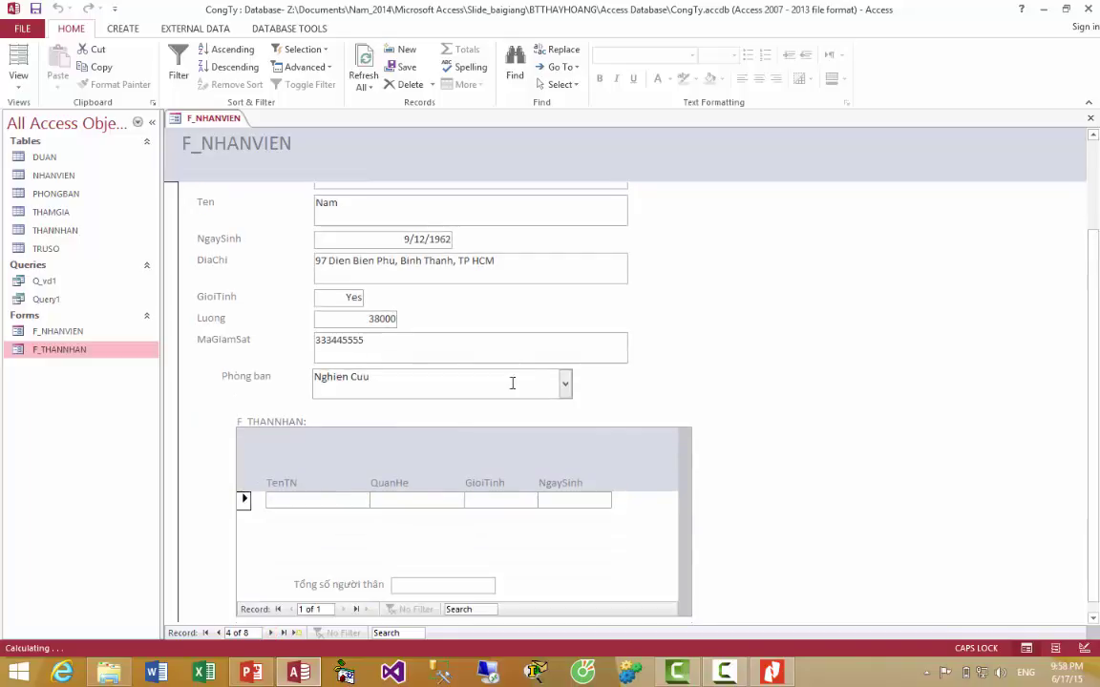
pyautogui.click(271, 633)
pyautogui.scroll(-3, 503, 434)
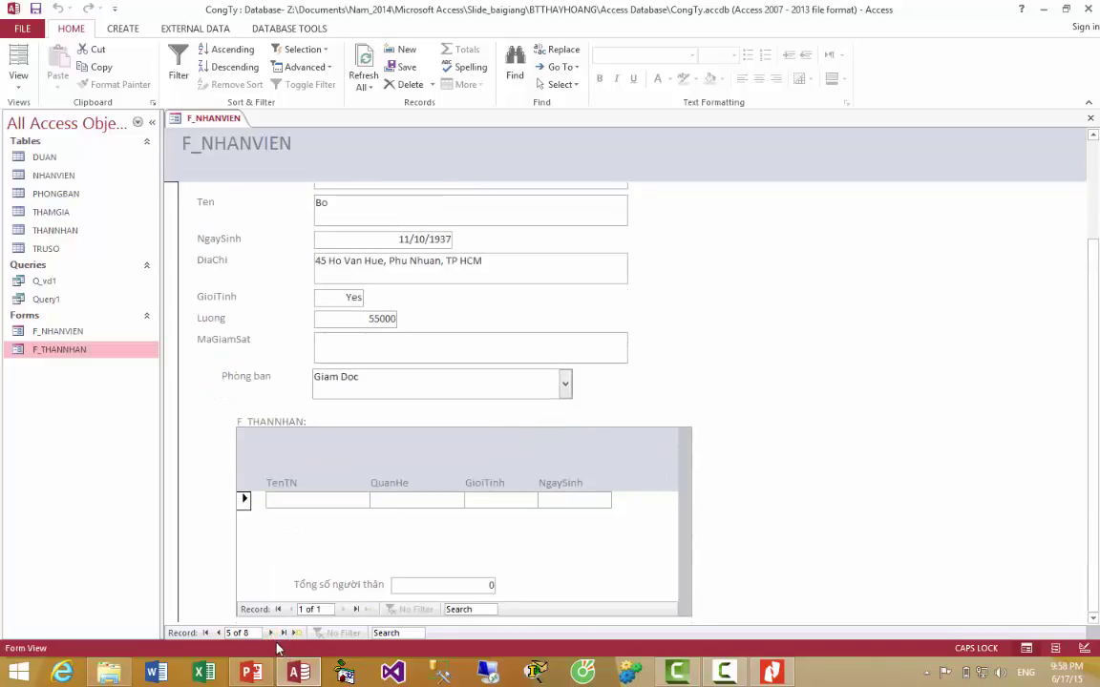
pyautogui.click(270, 633)
pyautogui.scroll(-3, 366, 511)
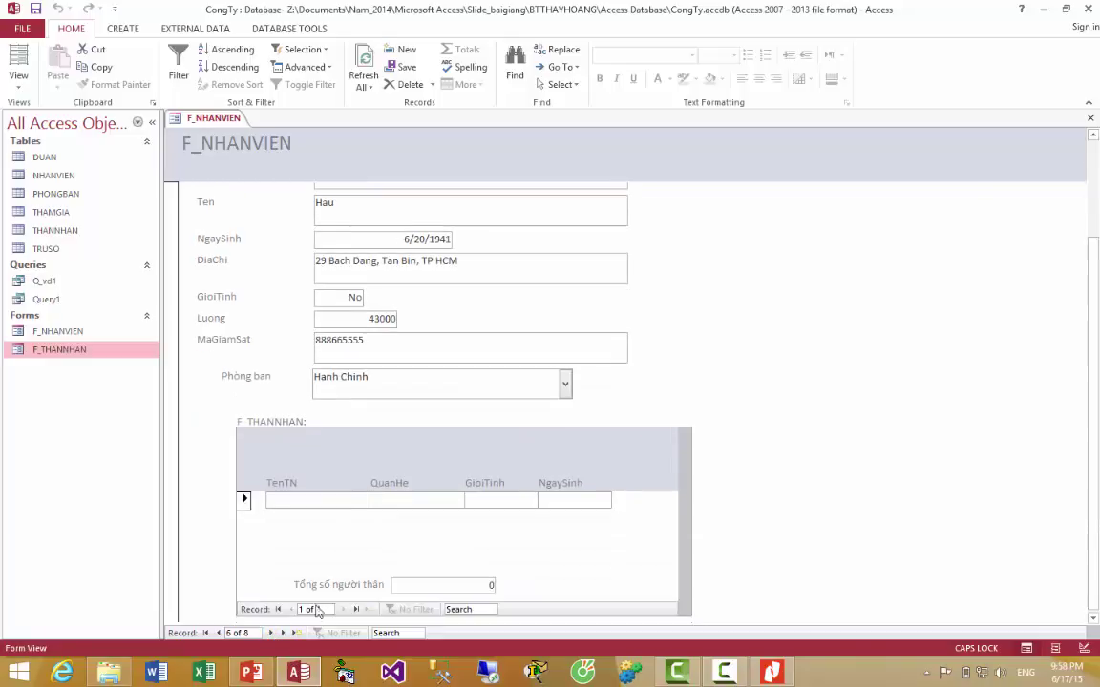
pyautogui.click(270, 633)
pyautogui.scroll(-3, 474, 422)
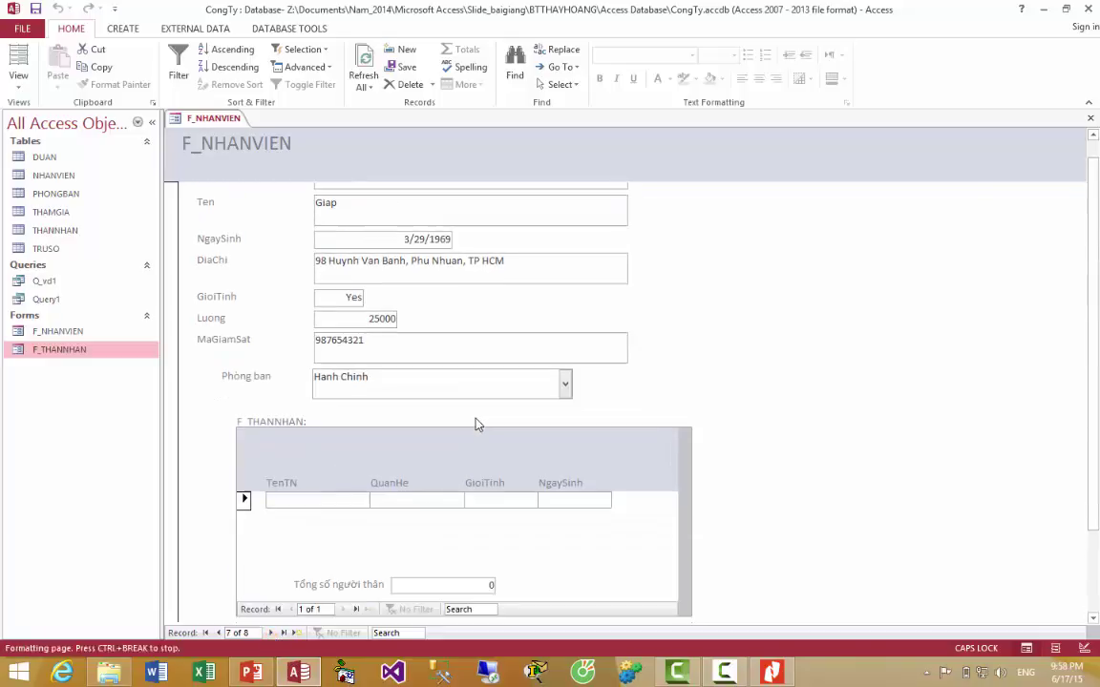
pyautogui.click(277, 633)
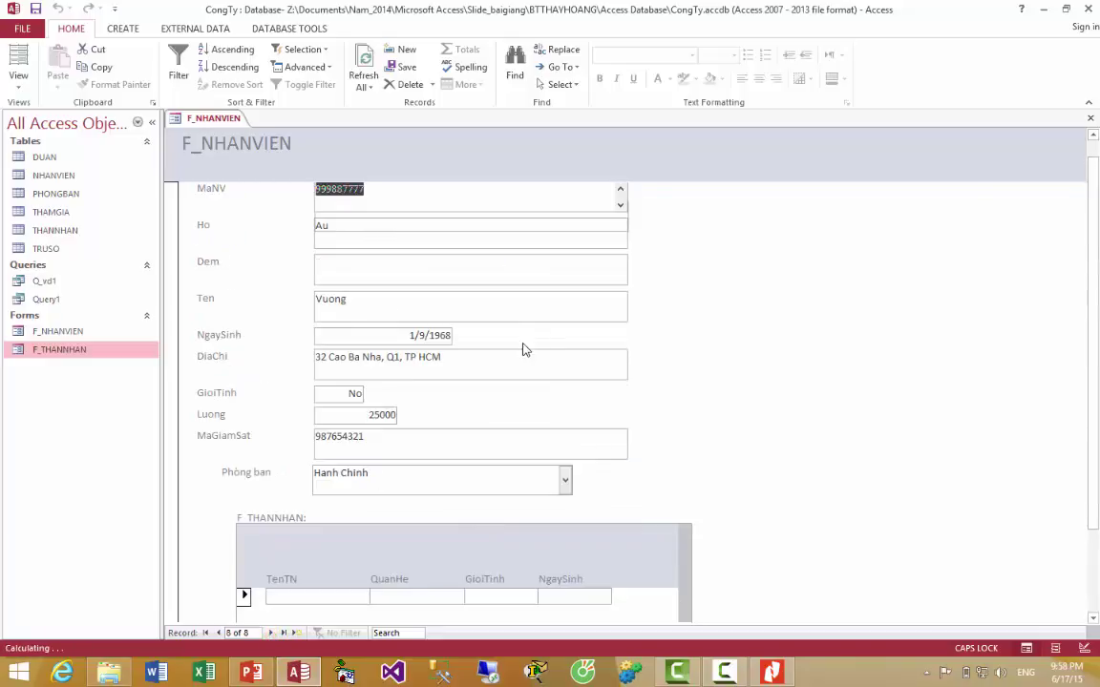
pyautogui.scroll(-3, 422, 471)
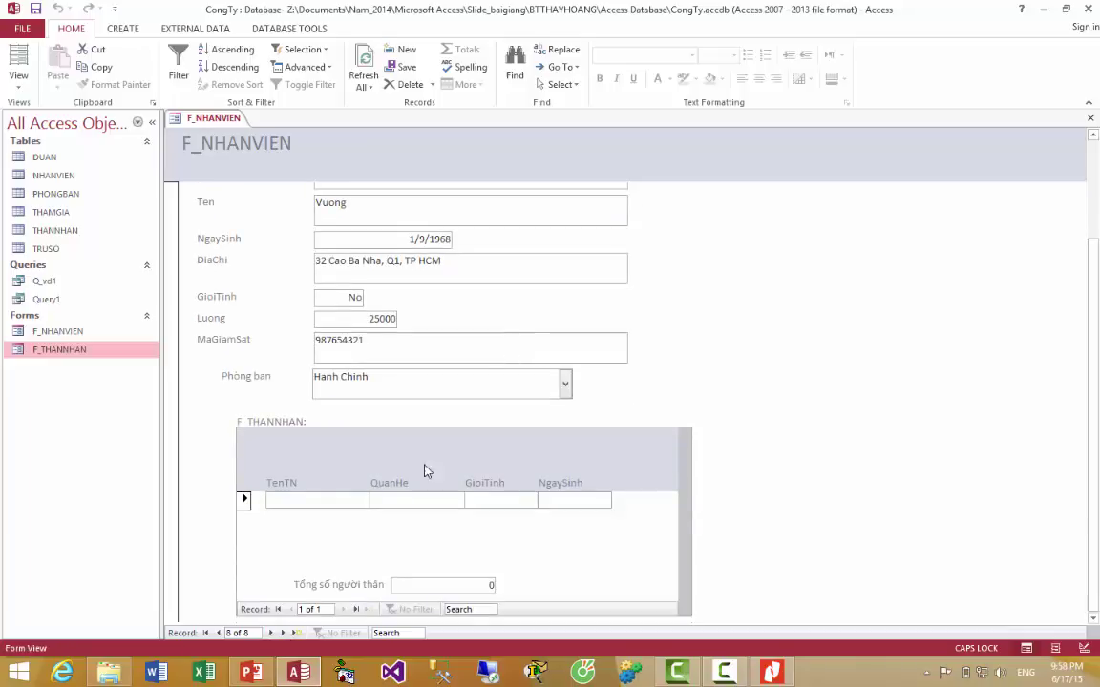
# - Return to the first employee record and review its fields and relatives subform again
pyautogui.click(272, 633)
pyautogui.click(216, 633)
pyautogui.click(205, 633)
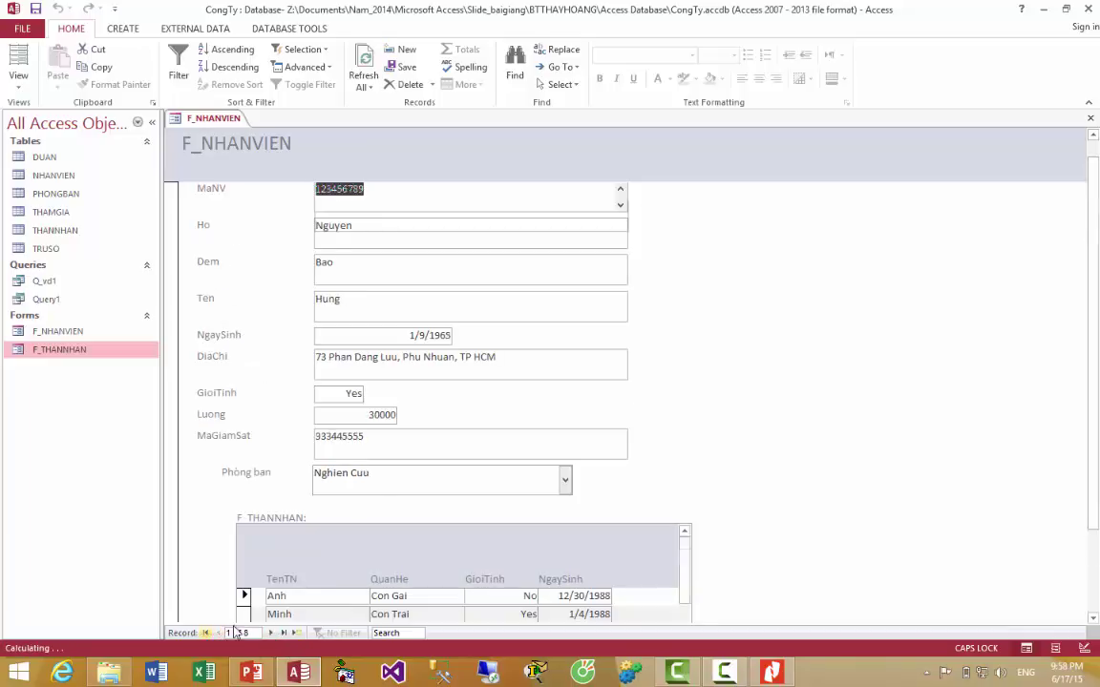
pyautogui.scroll(-3, 386, 489)
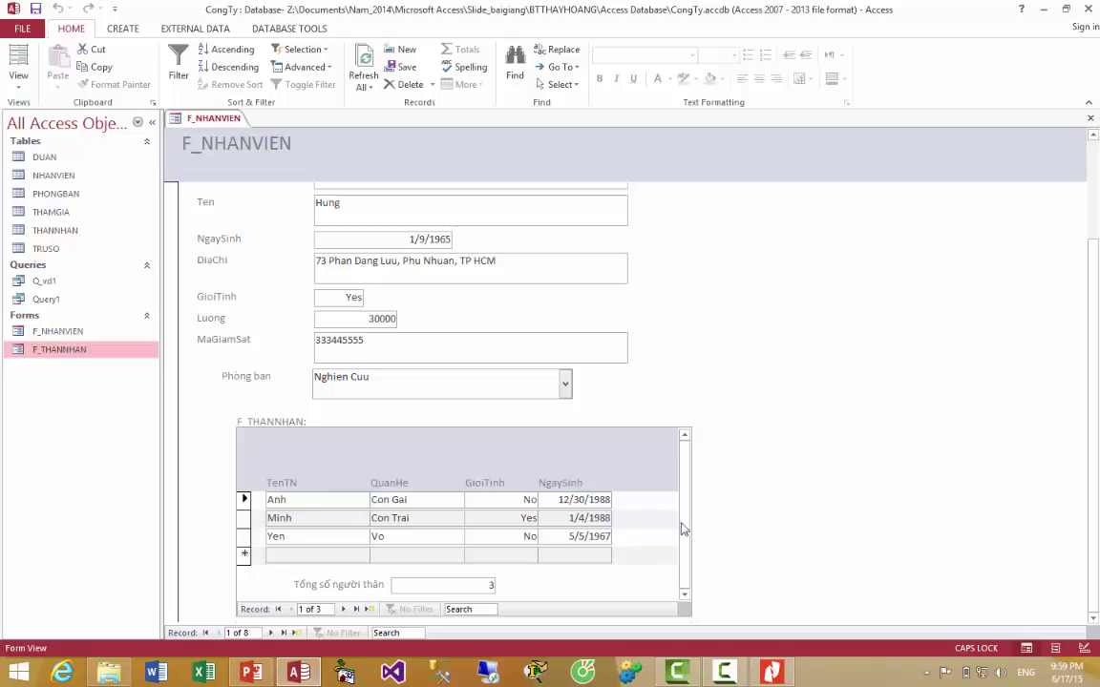
pyautogui.scroll(3, 835, 352)
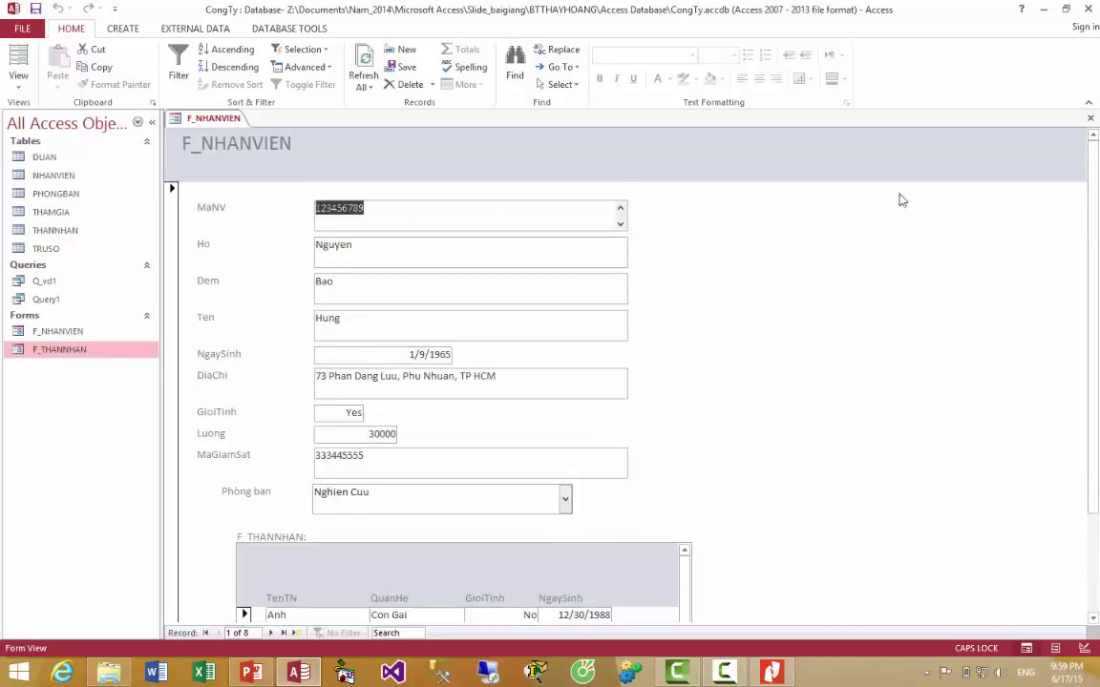
# - Switch the F_NHANVIEN form back to Design View
pyautogui.rightClick(60, 354)
pyautogui.click(56, 334)
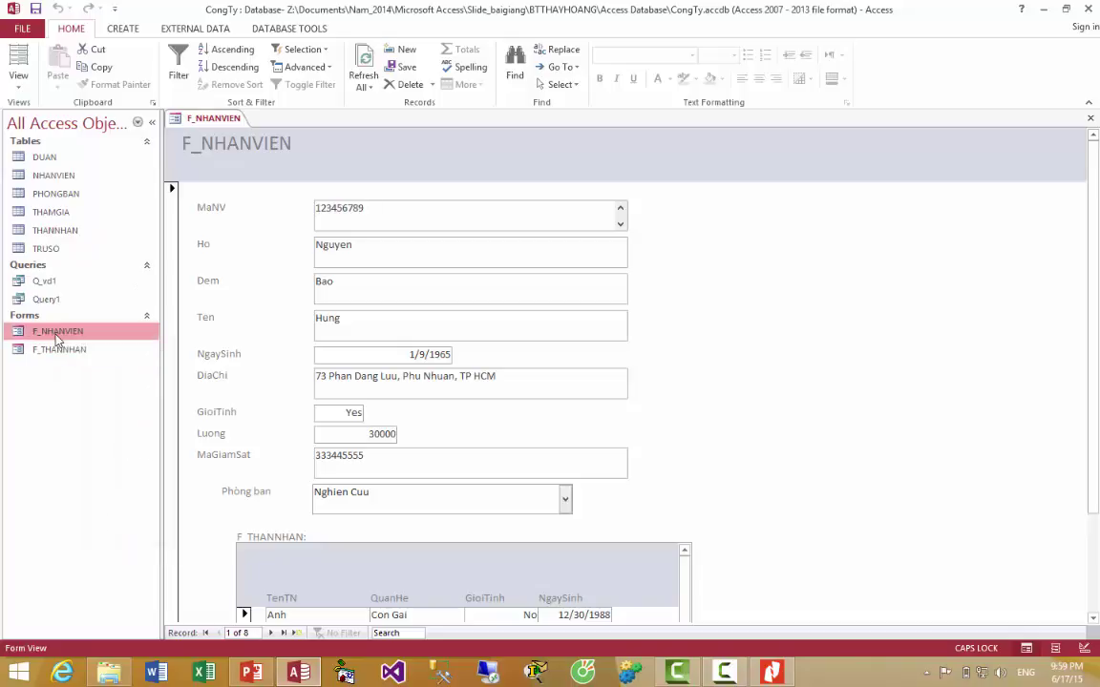
pyautogui.rightClick(57, 333)
pyautogui.click(107, 379)
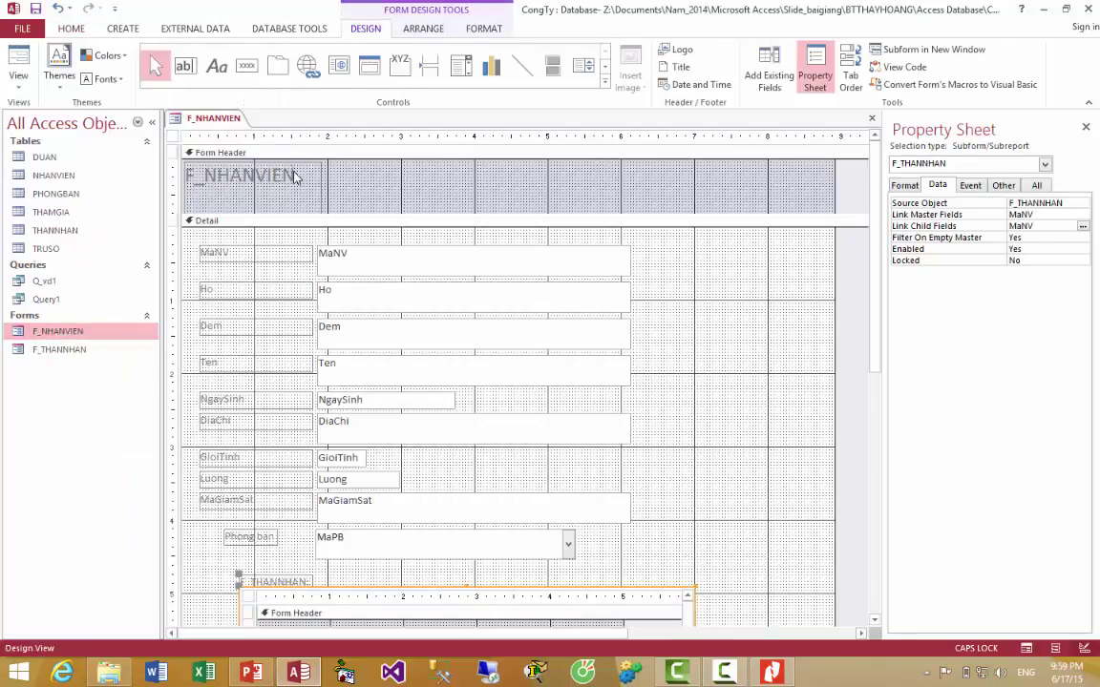
# - Hide the property sheet and the Navigation Pane, and make the Form Header section slightly taller
pyautogui.click(1036, 185)
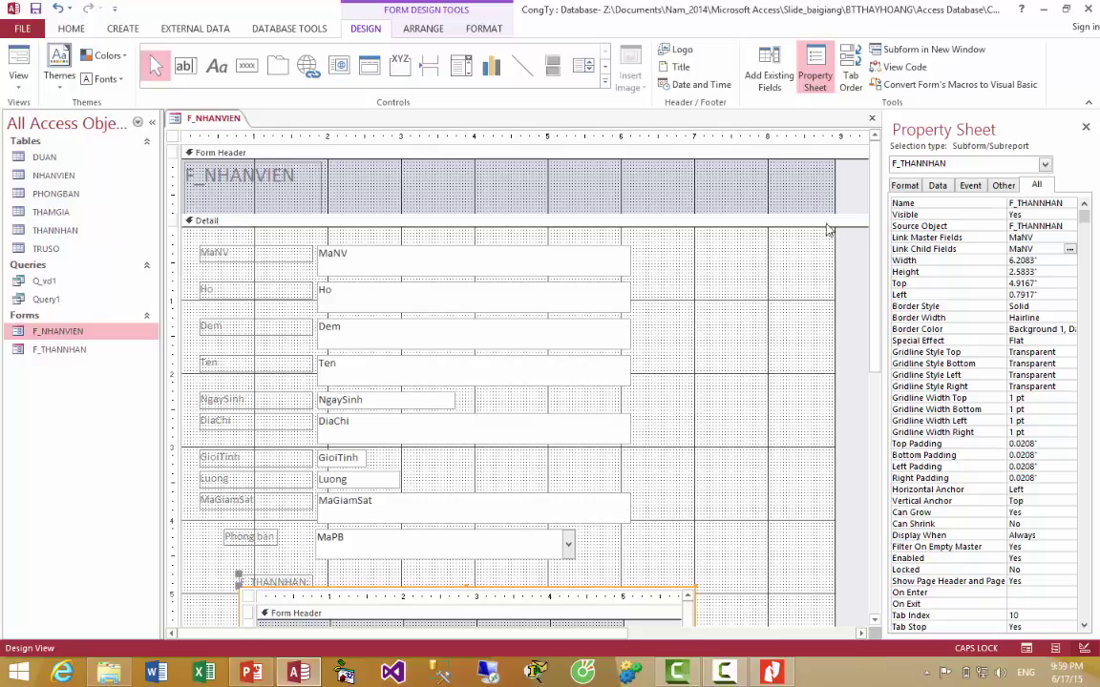
pyautogui.click(1085, 128)
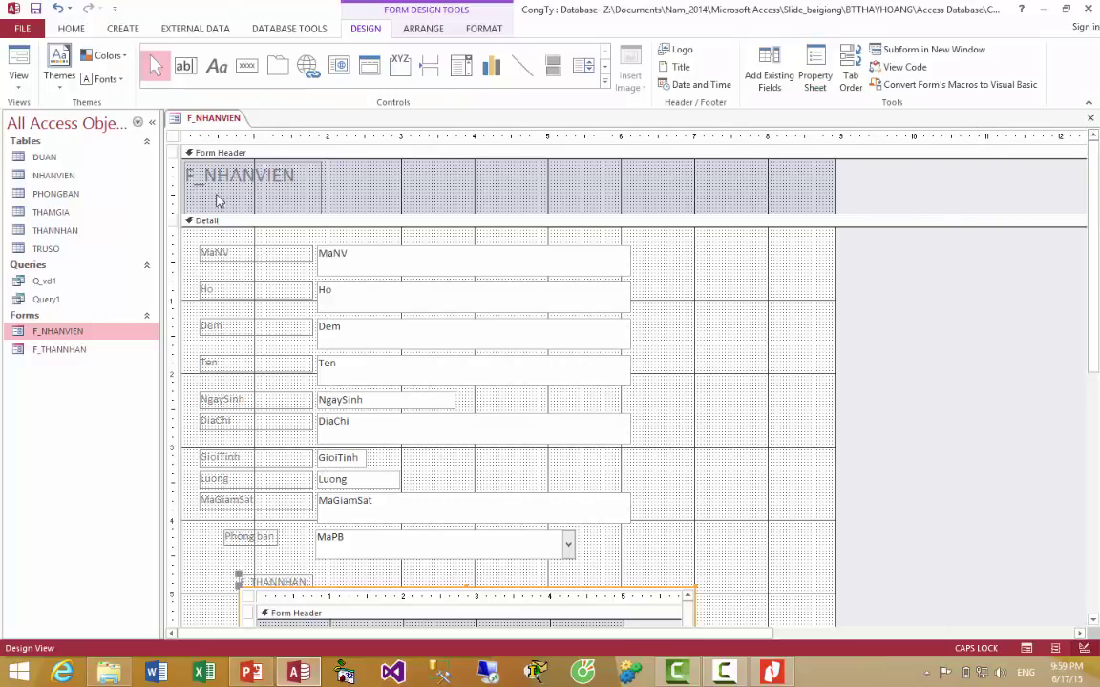
pyautogui.click(151, 123)
pyautogui.moveTo(245, 214); pyautogui.dragTo(244, 220)
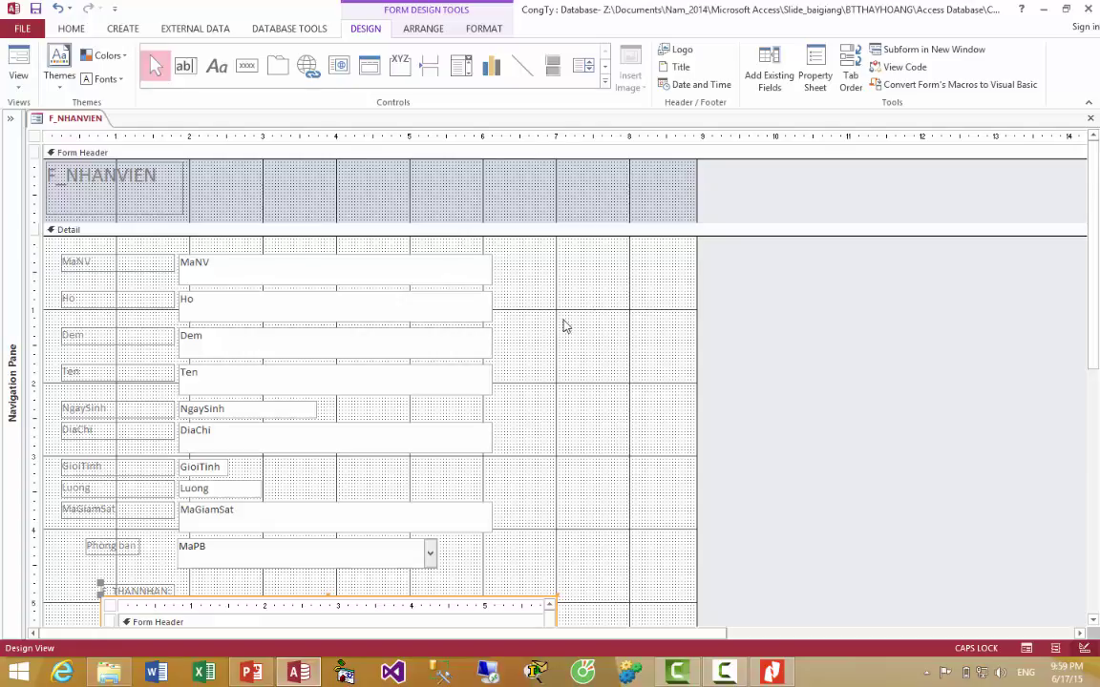
# - Draw an option group beside the employee fields in the Detail section with the labels Nghiên cứu, Hành Chính and Nhân sự
pyautogui.click(401, 64)
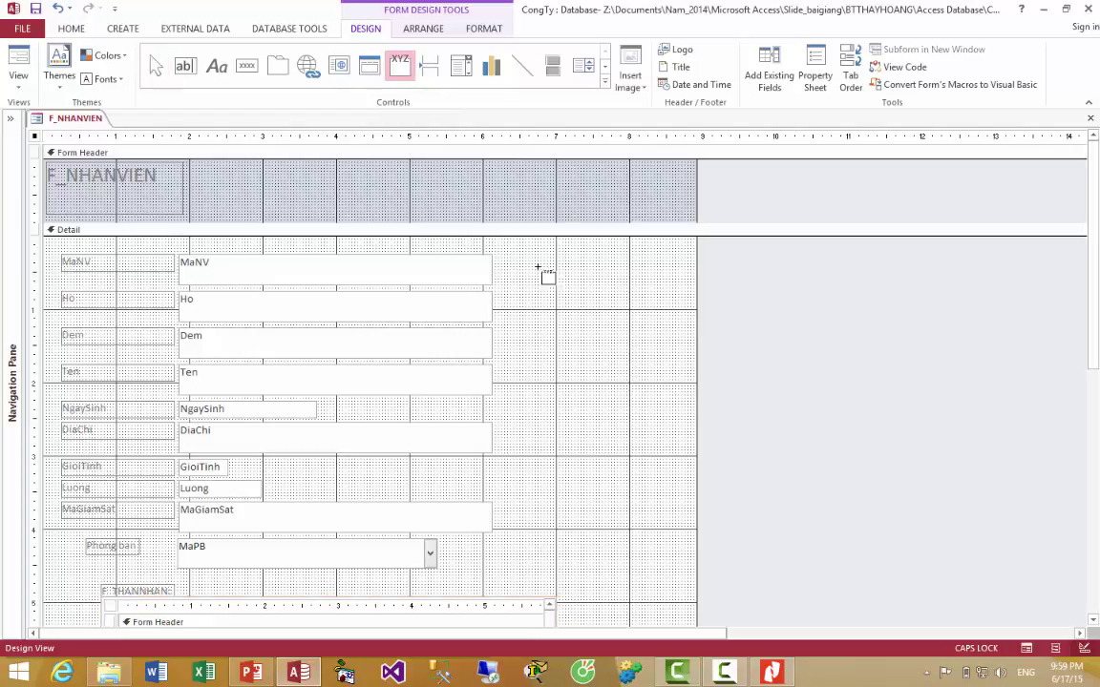
pyautogui.moveTo(522, 254); pyautogui.dragTo(678, 447)
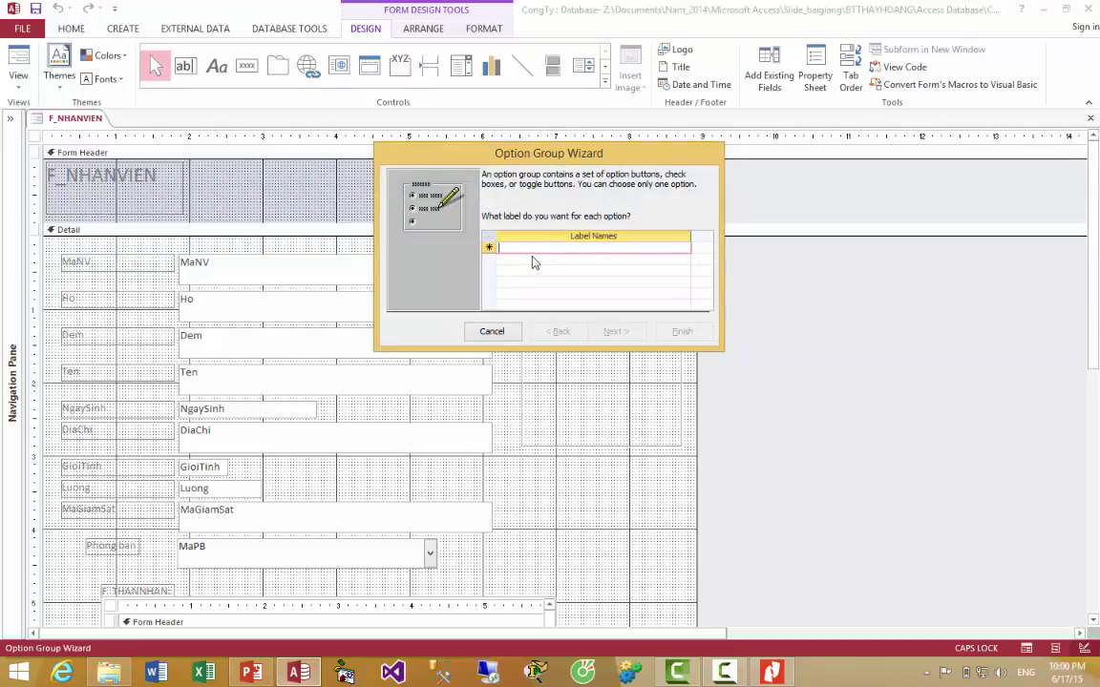
pyautogui.write('Ngh')
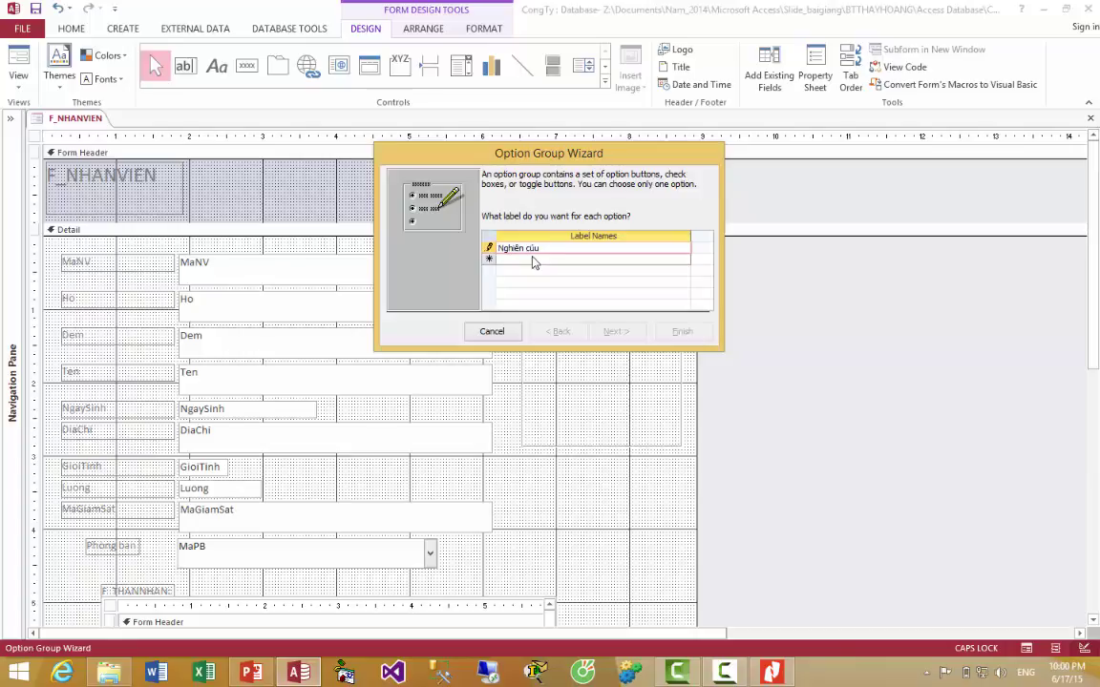
pyautogui.write('iên cứu')
pyautogui.press('Return')
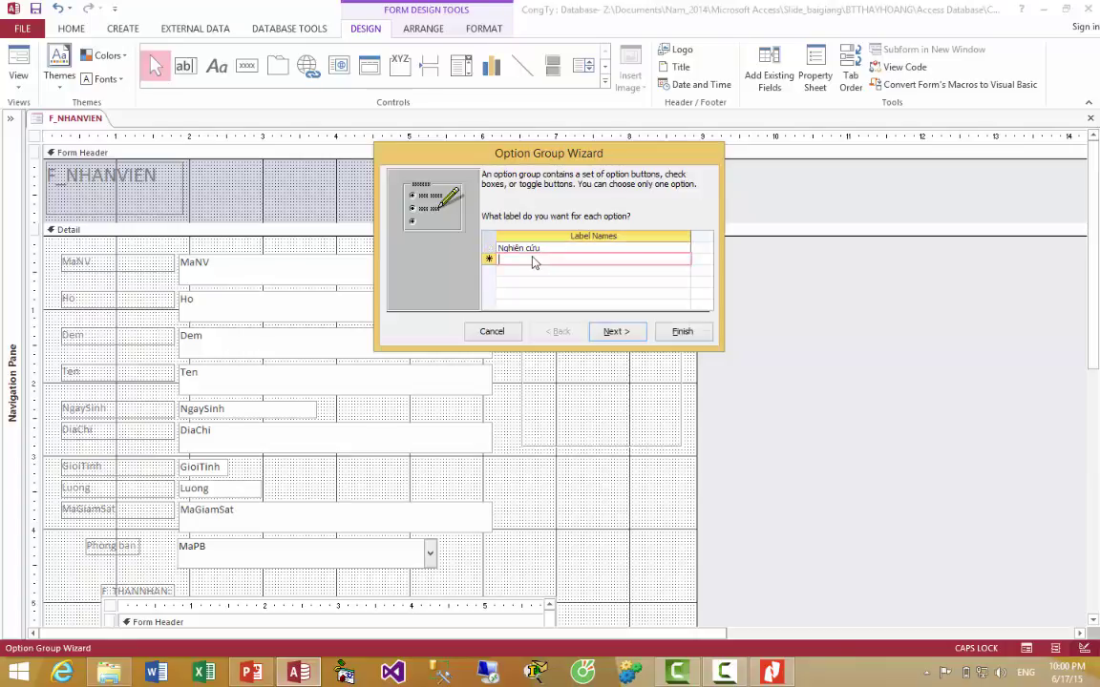
pyautogui.write('Ha')
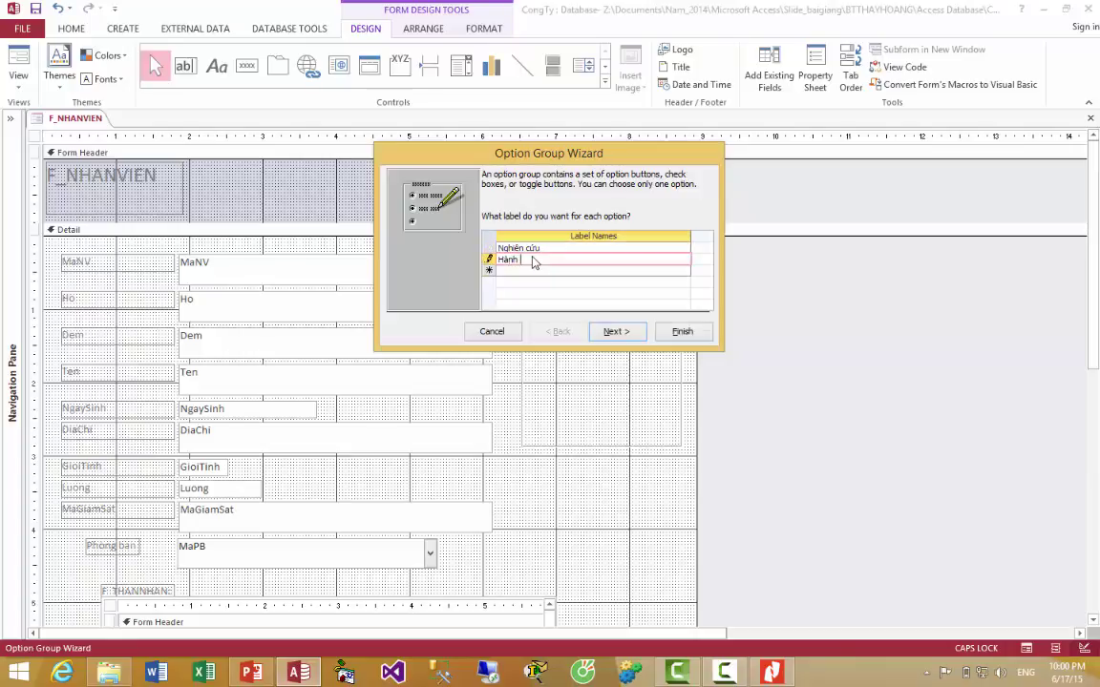
pyautogui.press('Return')
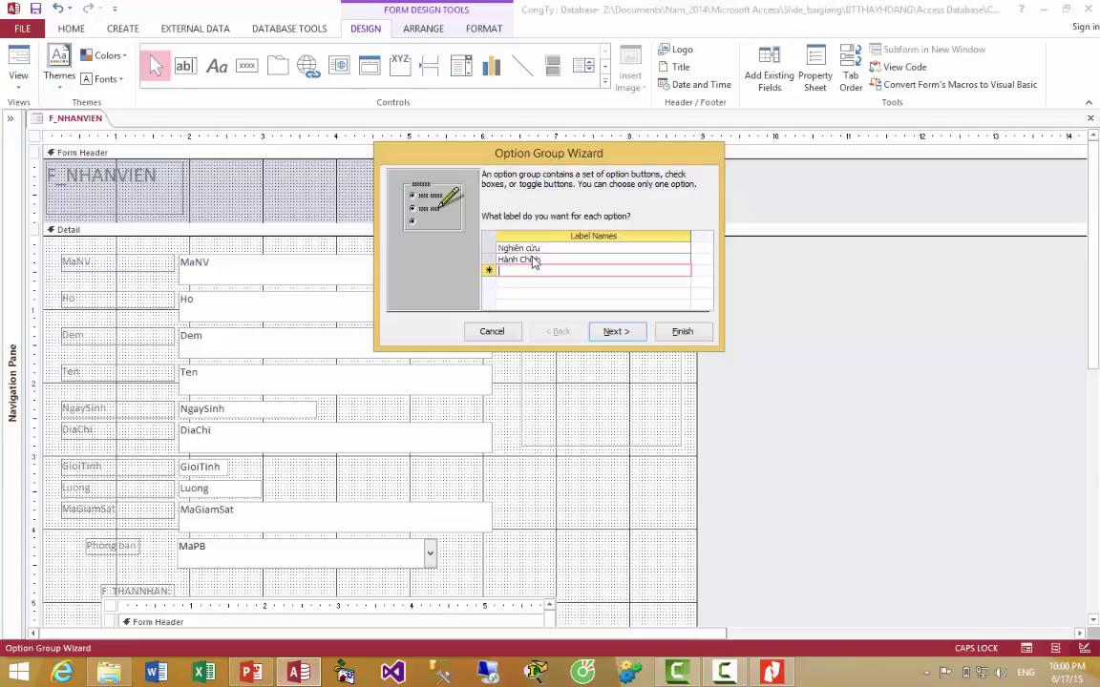
pyautogui.write('Nhan')
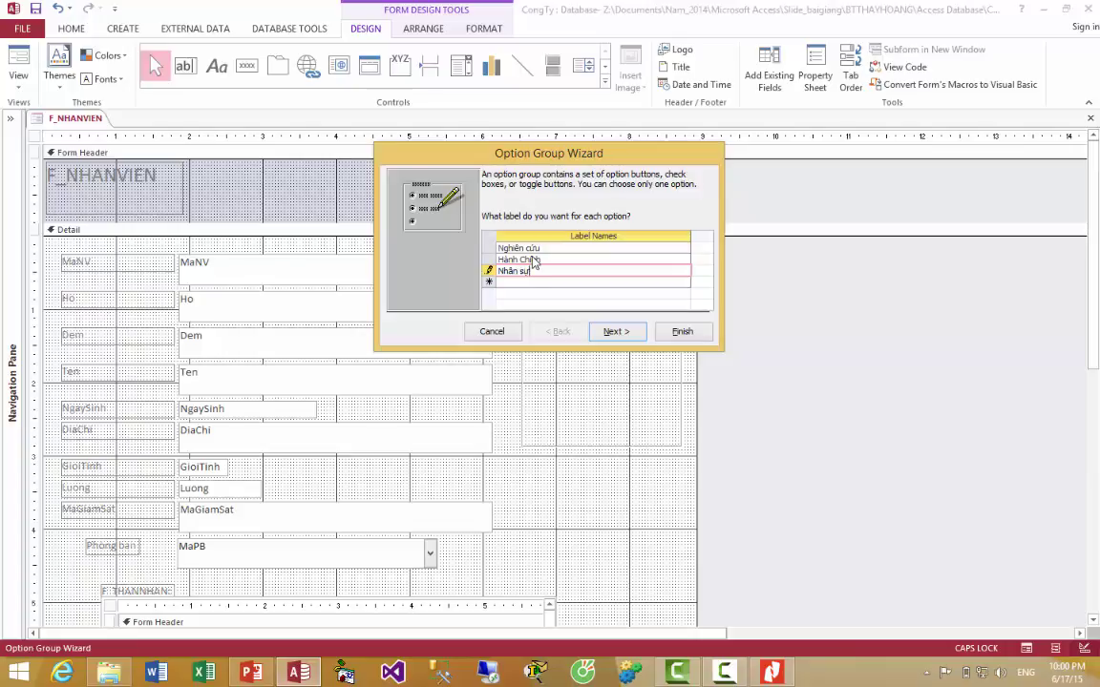
pyautogui.write(' sự')
pyautogui.click(620, 333)
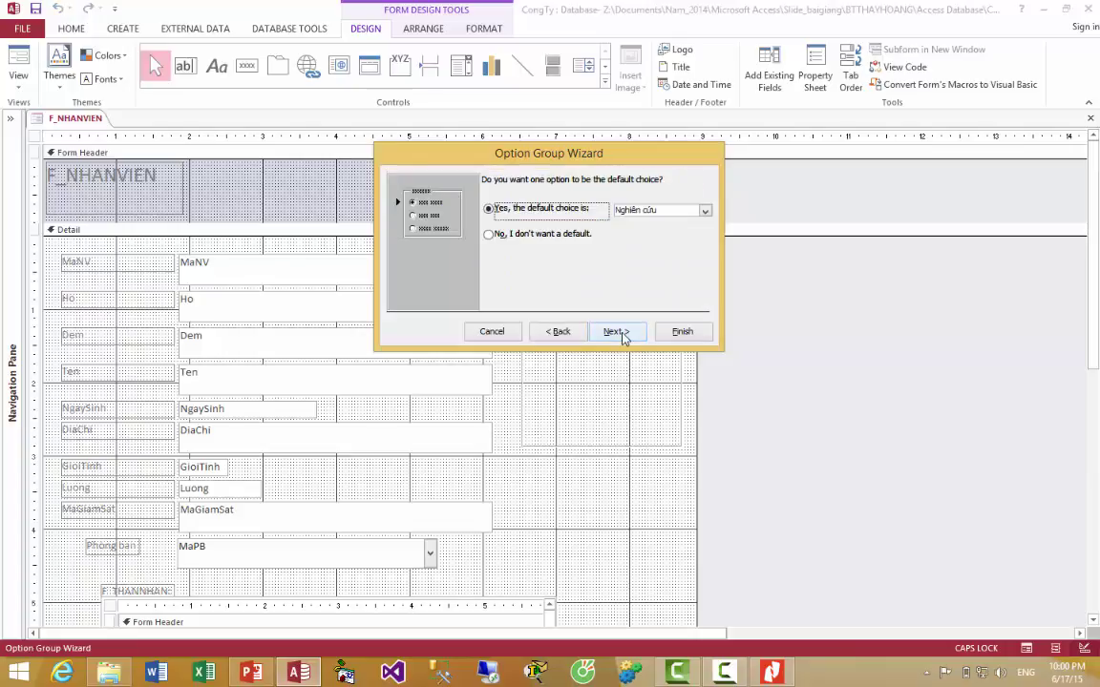
# - Choose no default option for the group and keep the values 1, 2 and 3 for the three departments
pyautogui.click(488, 234)
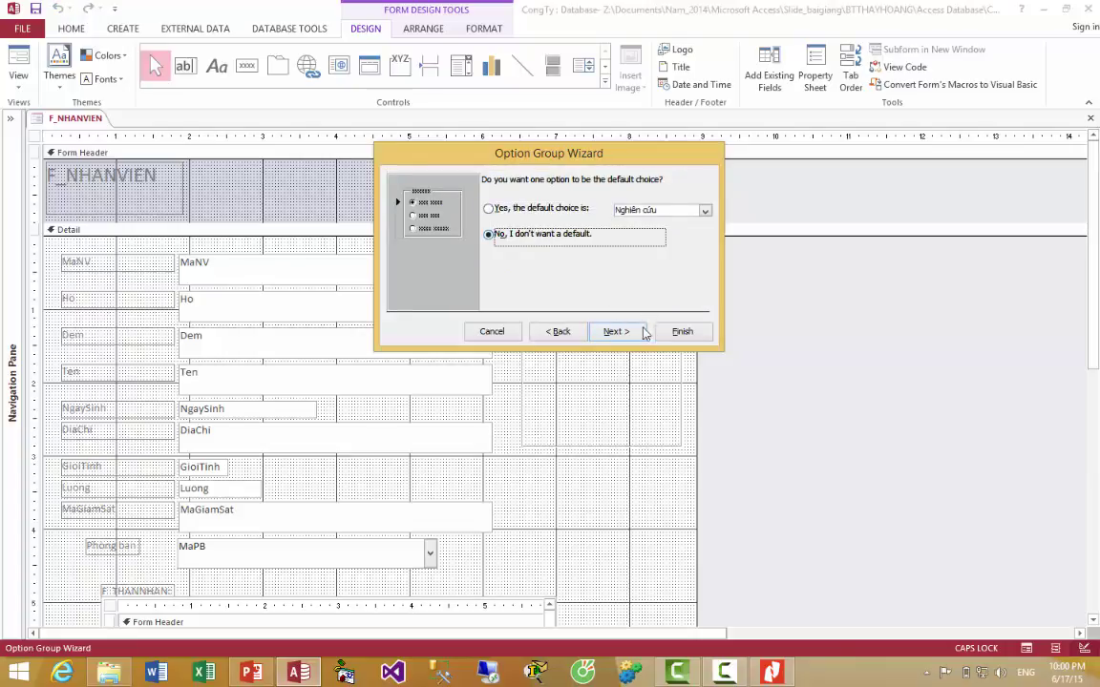
pyautogui.click(614, 331)
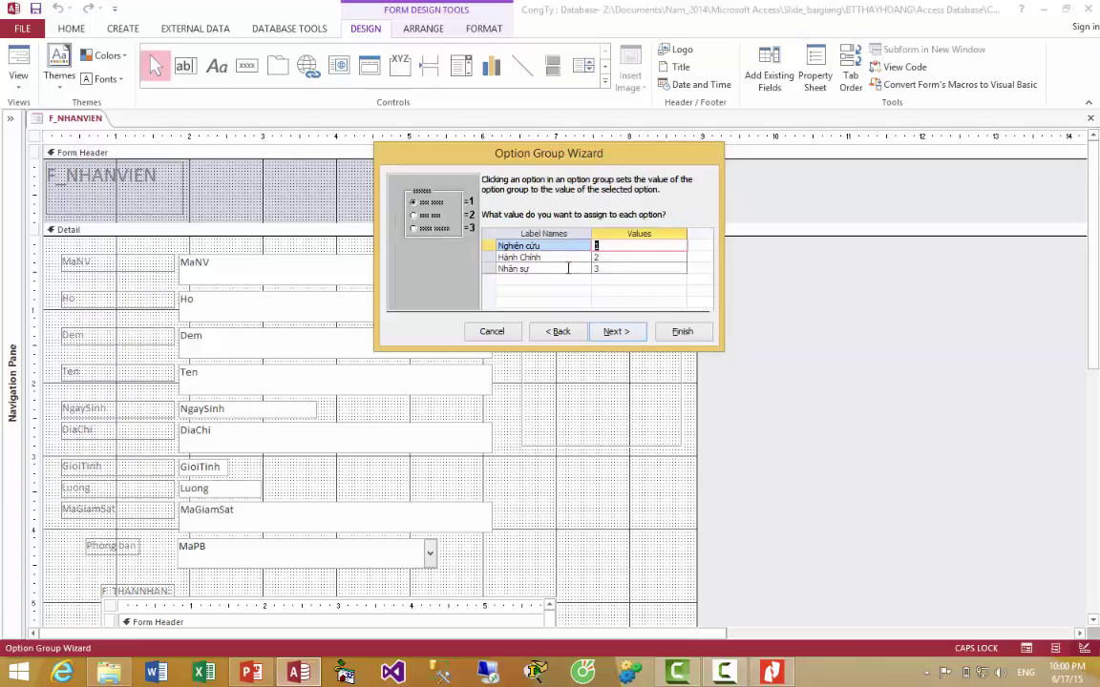
pyautogui.click(628, 257)
pyautogui.press('Tab')
pyautogui.press('Tab')
pyautogui.press('Tab')
pyautogui.press('Tab')
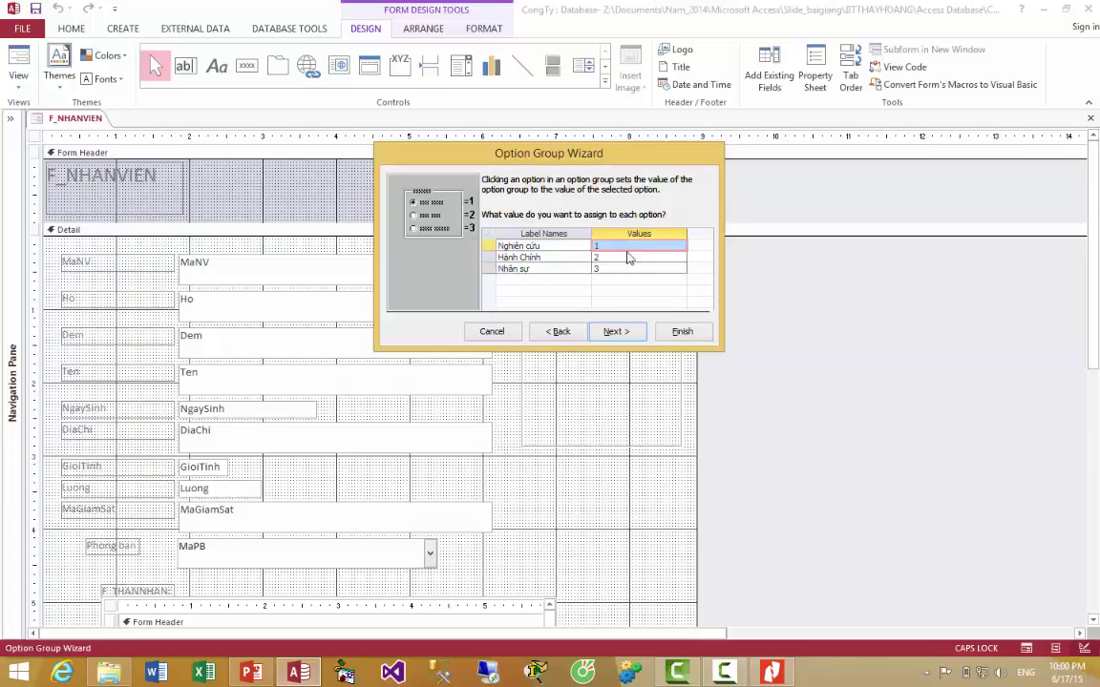
pyautogui.press('Tab')
pyautogui.click(621, 255)
pyautogui.click(562, 246)
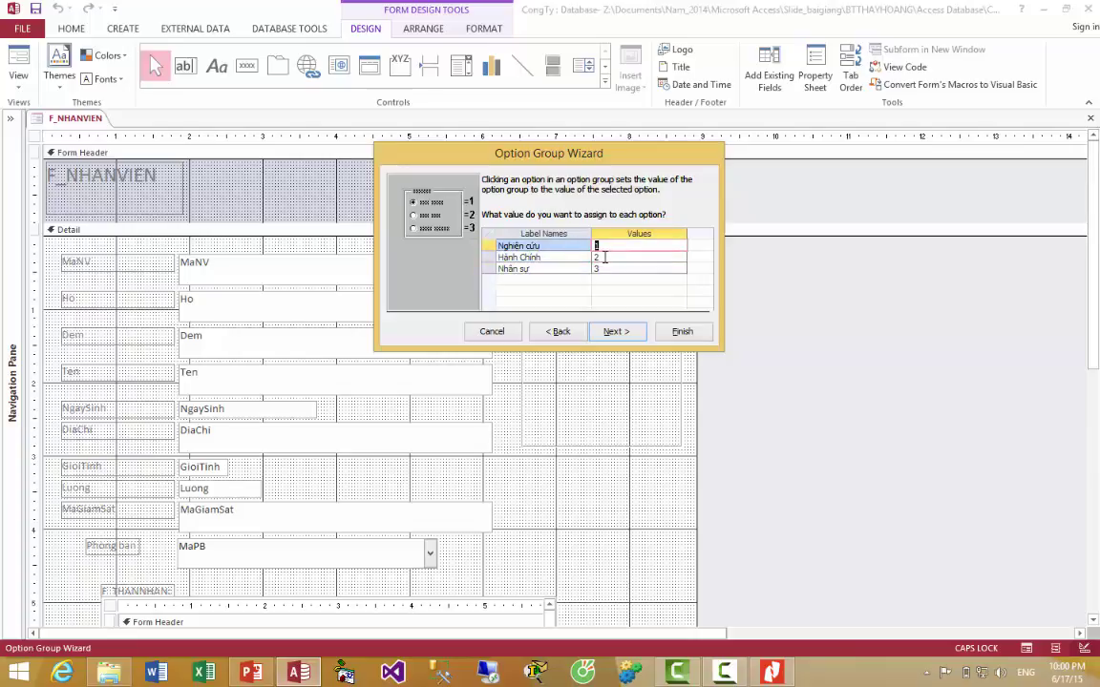
pyautogui.click(603, 257)
pyautogui.click(611, 267)
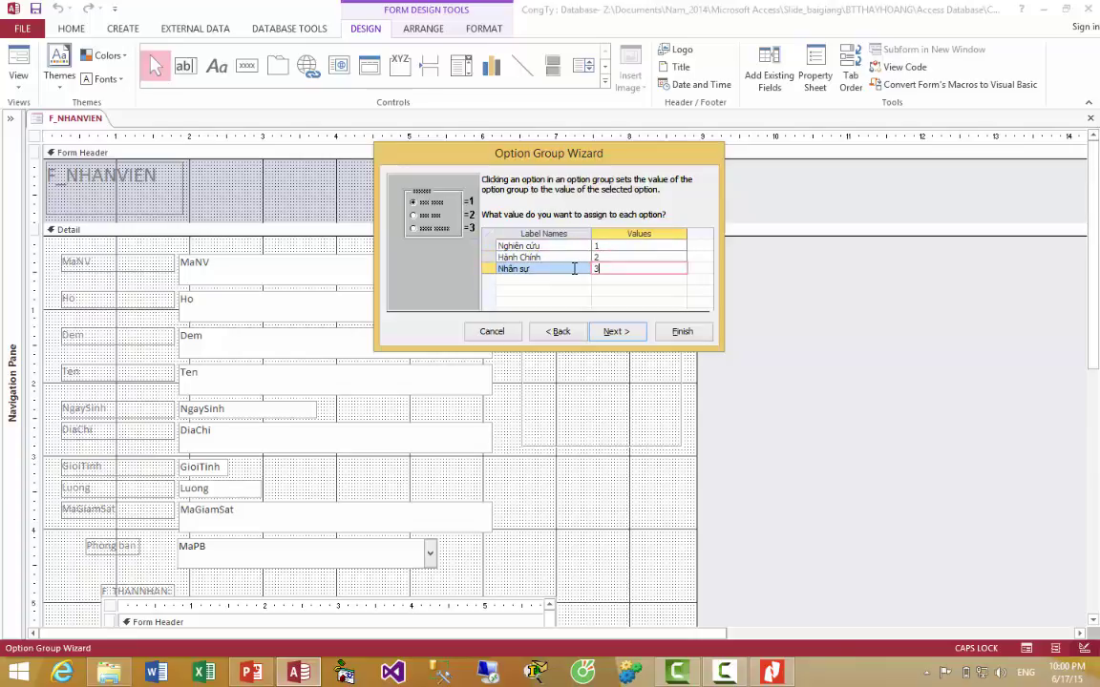
pyautogui.click(618, 335)
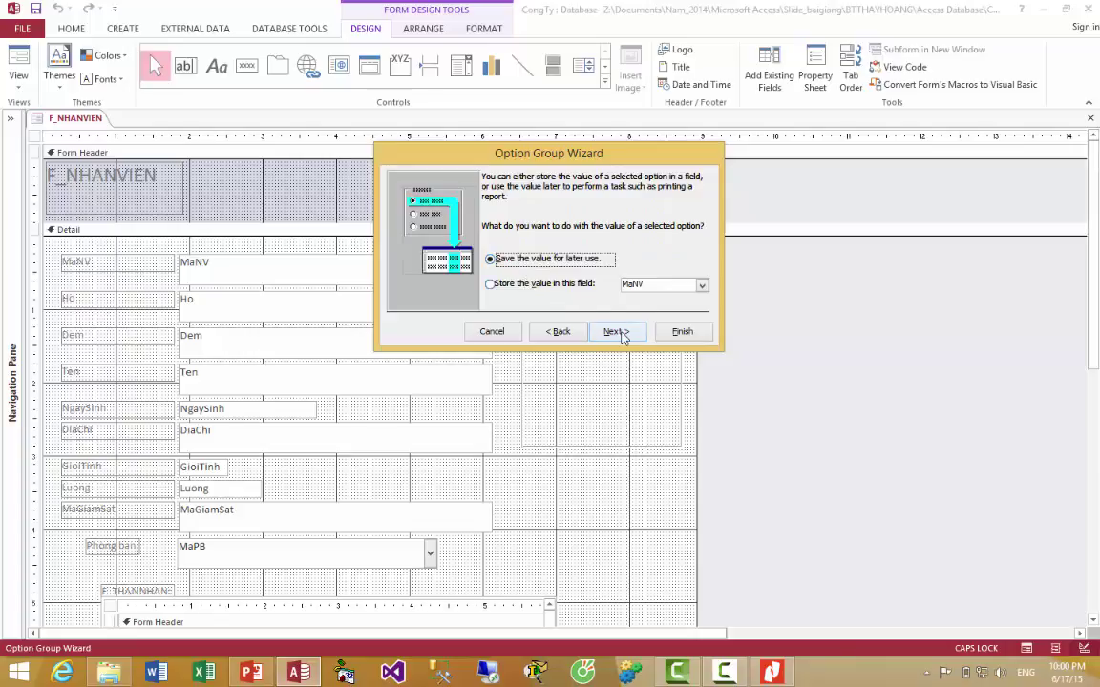
# - Keep the selected value for later use, compare the control types and styles, and finish the group with etched option buttons
pyautogui.click(619, 335)
pyautogui.click(626, 279)
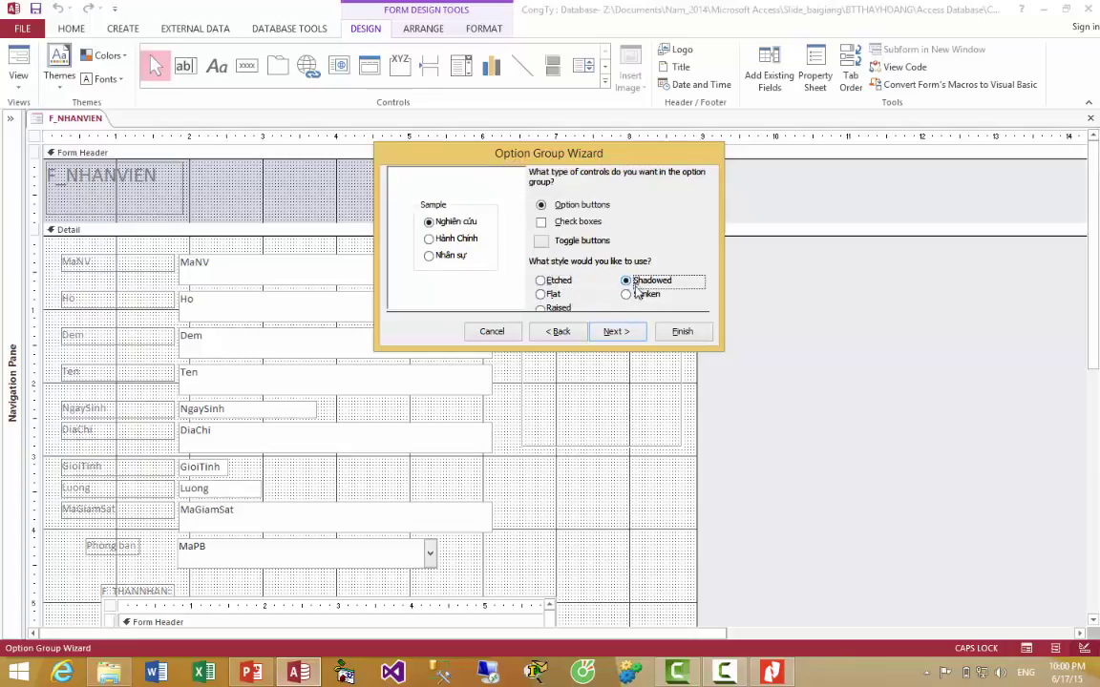
pyautogui.click(627, 294)
pyautogui.click(542, 295)
pyautogui.click(542, 281)
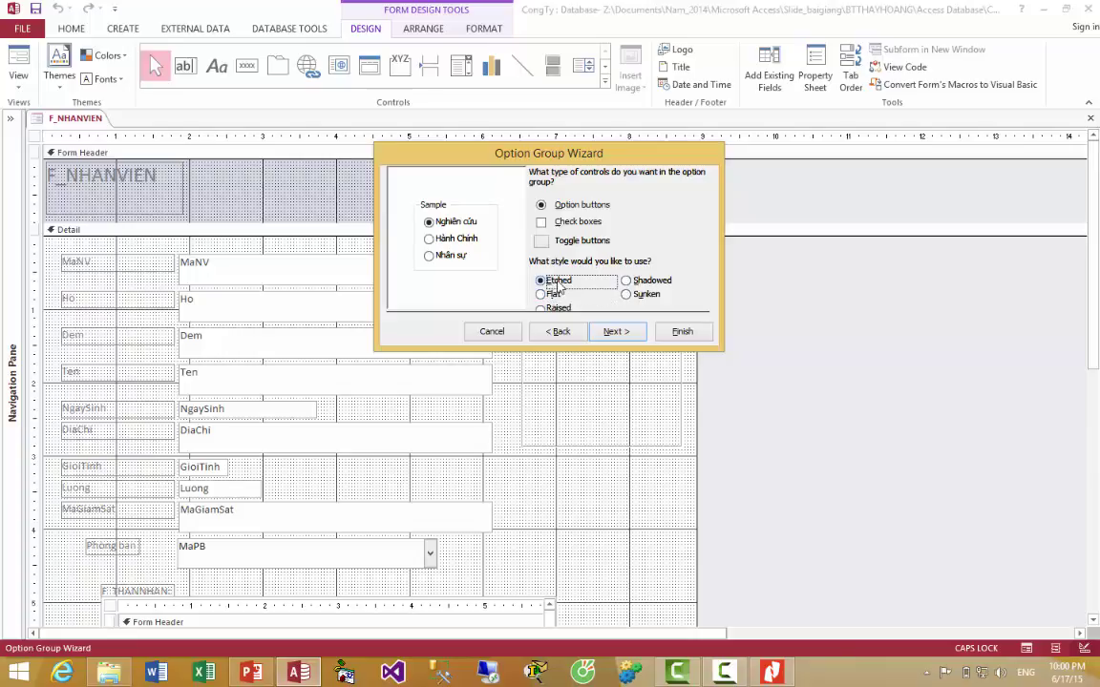
pyautogui.click(563, 241)
pyautogui.click(564, 223)
pyautogui.click(565, 205)
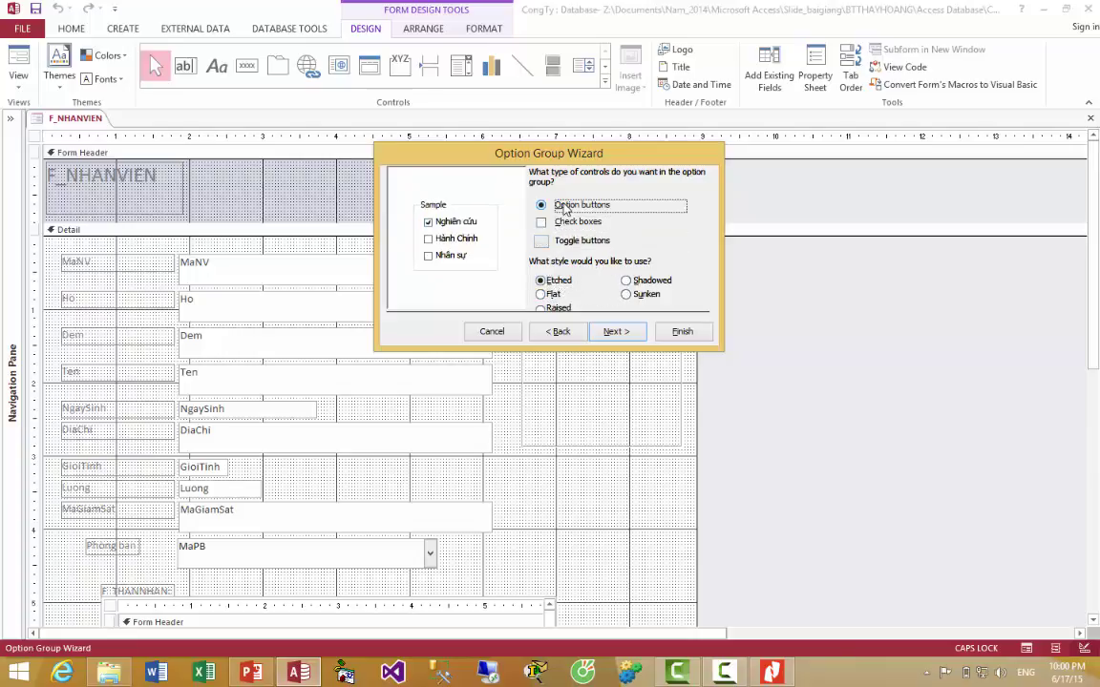
pyautogui.click(563, 240)
pyautogui.click(563, 222)
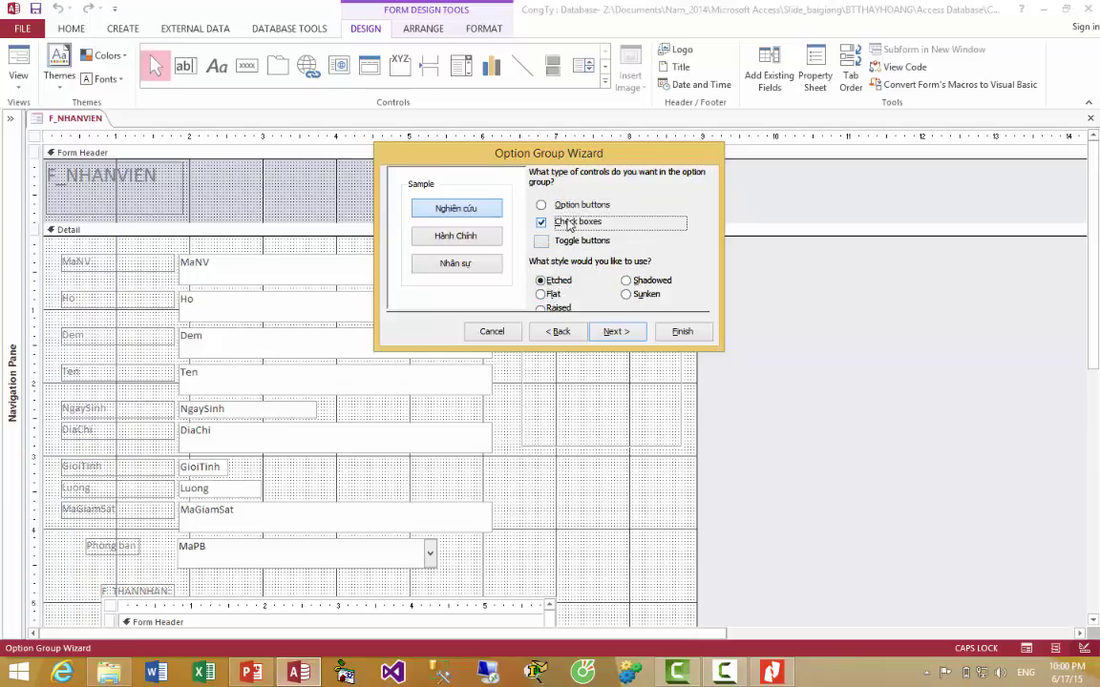
pyautogui.click(566, 205)
pyautogui.click(616, 331)
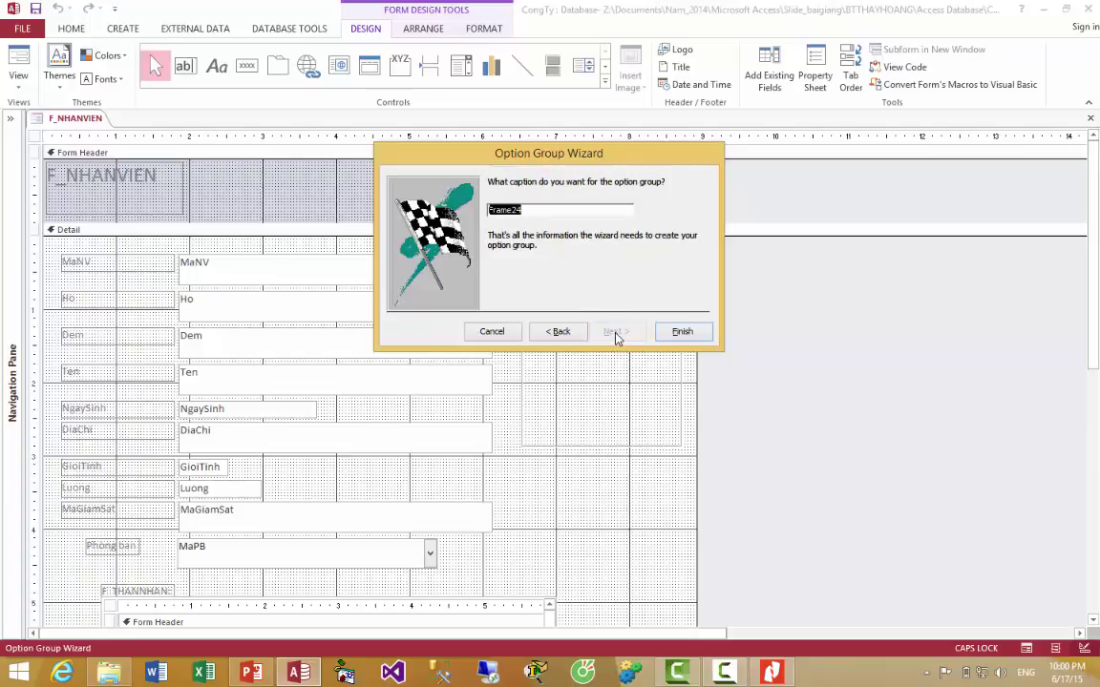
pyautogui.click(679, 332)
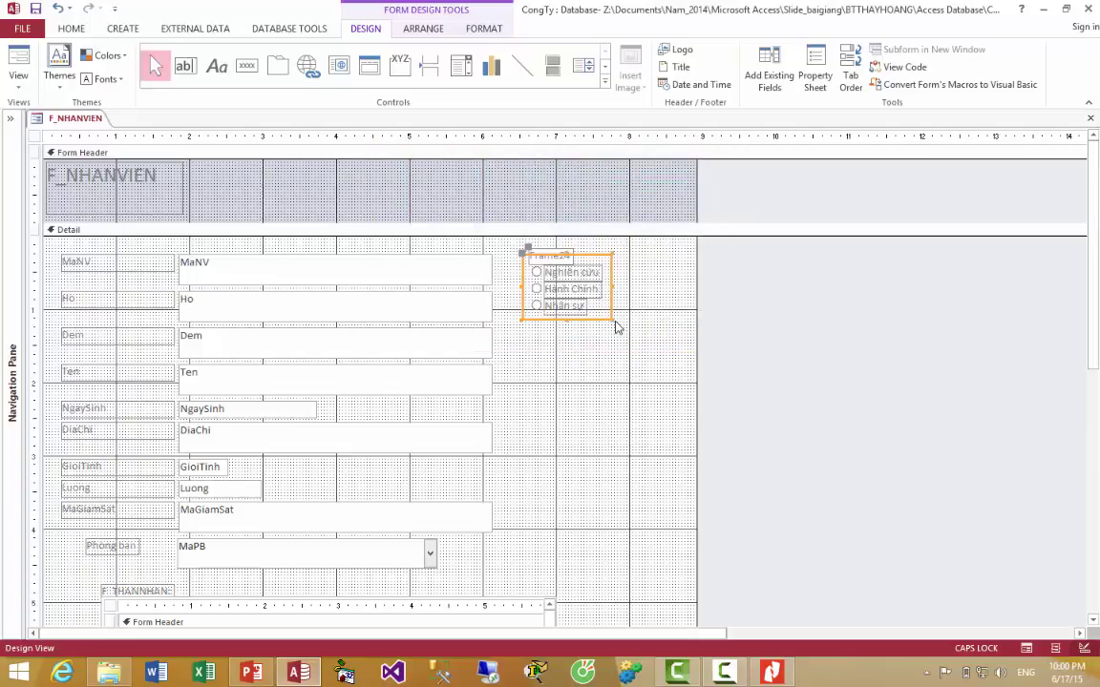
# - Enlarge the option group frame to about 1.54 by 1.33 inches and set its name to chonphong
pyautogui.click(815, 76)
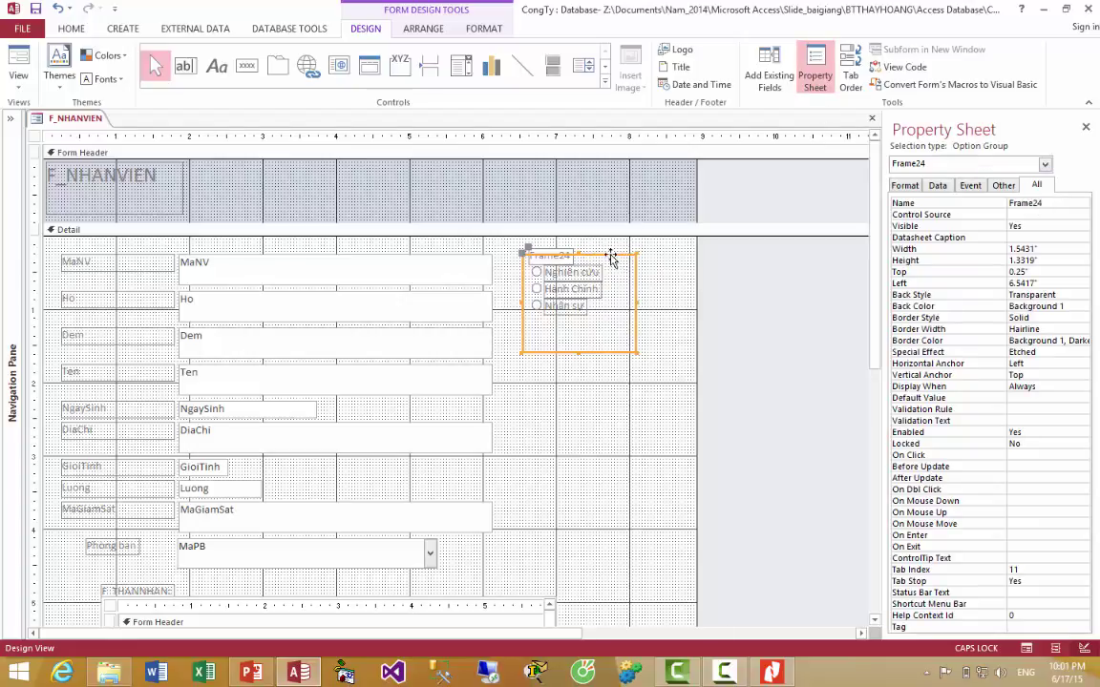
pyautogui.doubleClick(1056, 201)
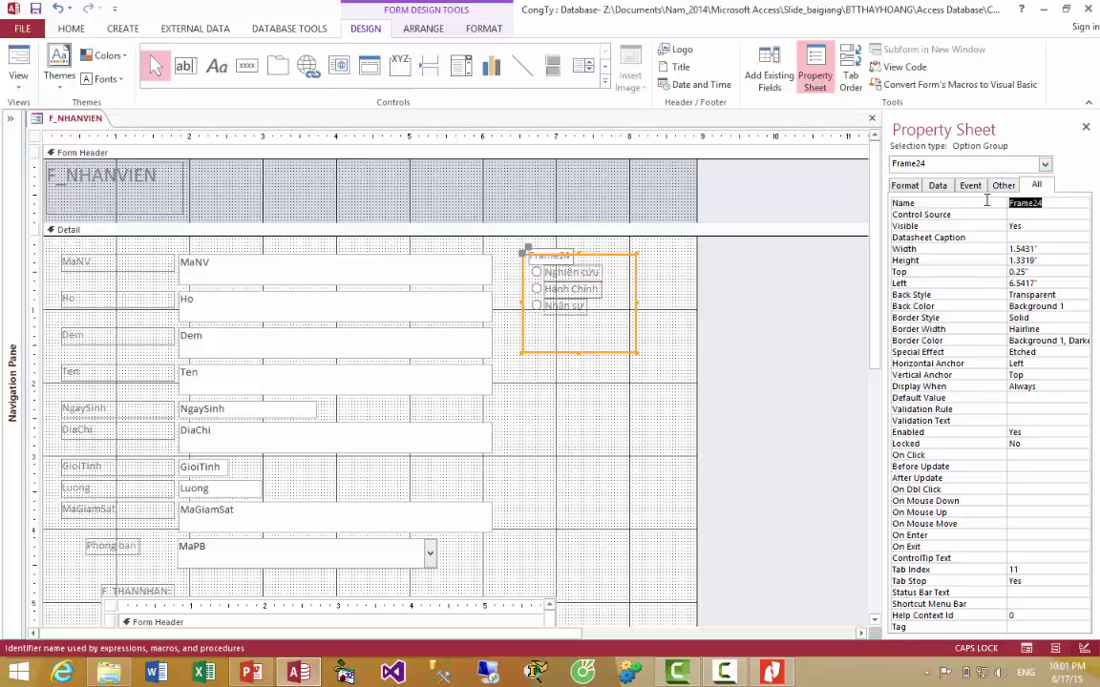
pyautogui.write('chonphong')
pyautogui.press('Return')
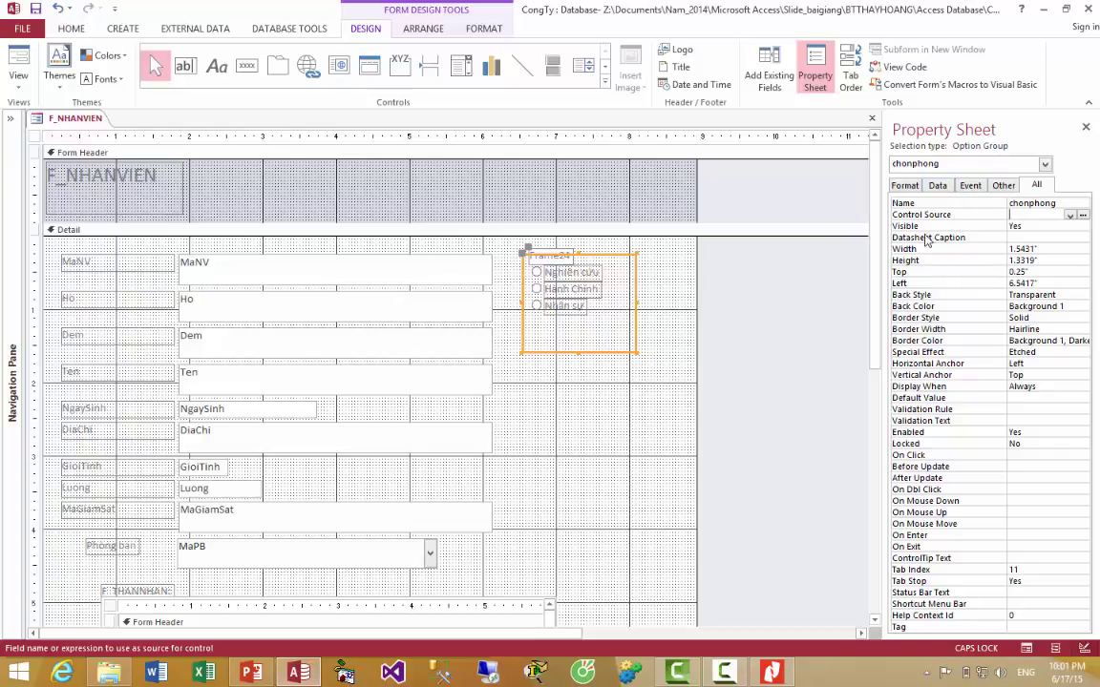
# - Change the caption of the option group's label to "Chọn phòng"
pyautogui.click(541, 252)
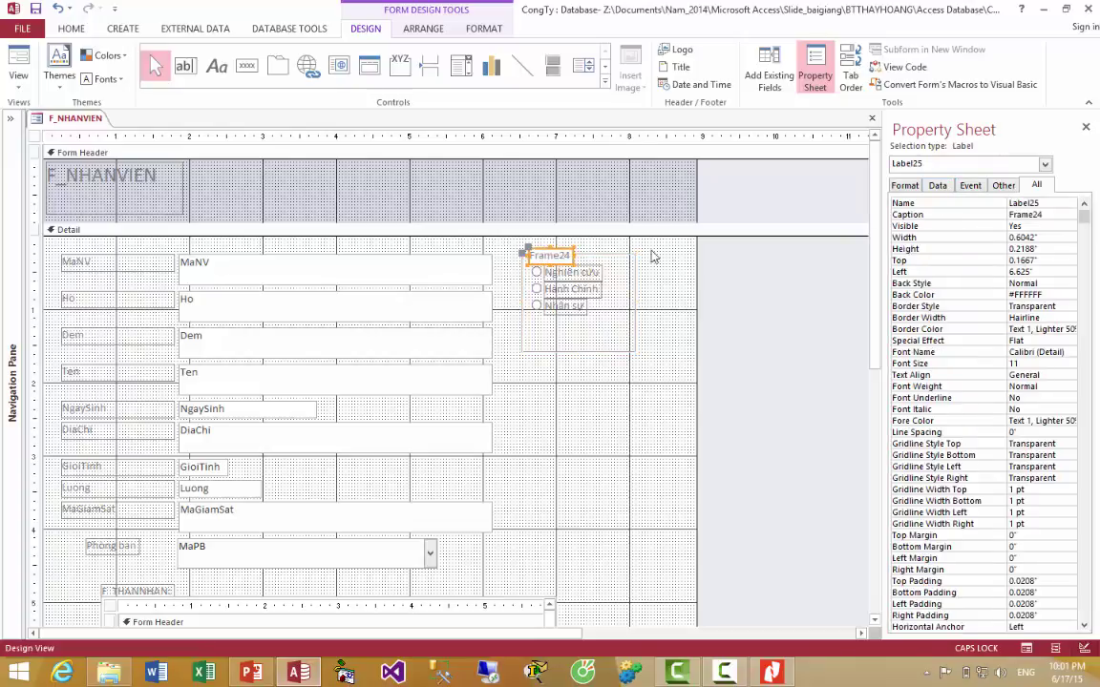
pyautogui.click(559, 254)
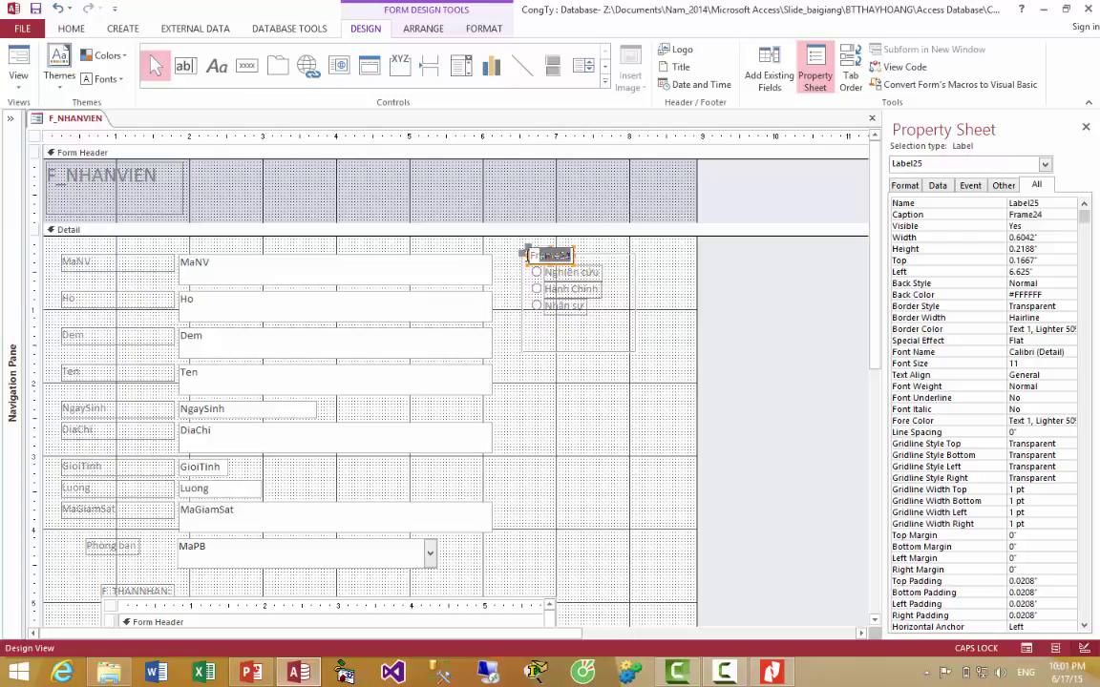
pyautogui.write('CH')
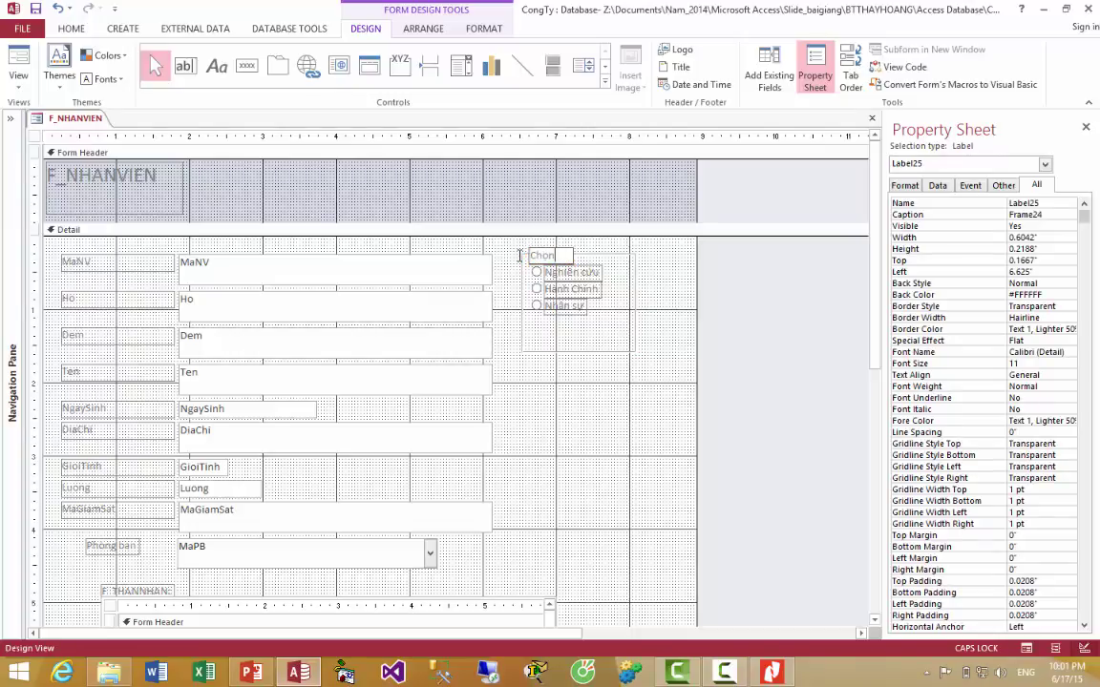
pyautogui.write('on phong')
pyautogui.click(551, 389)
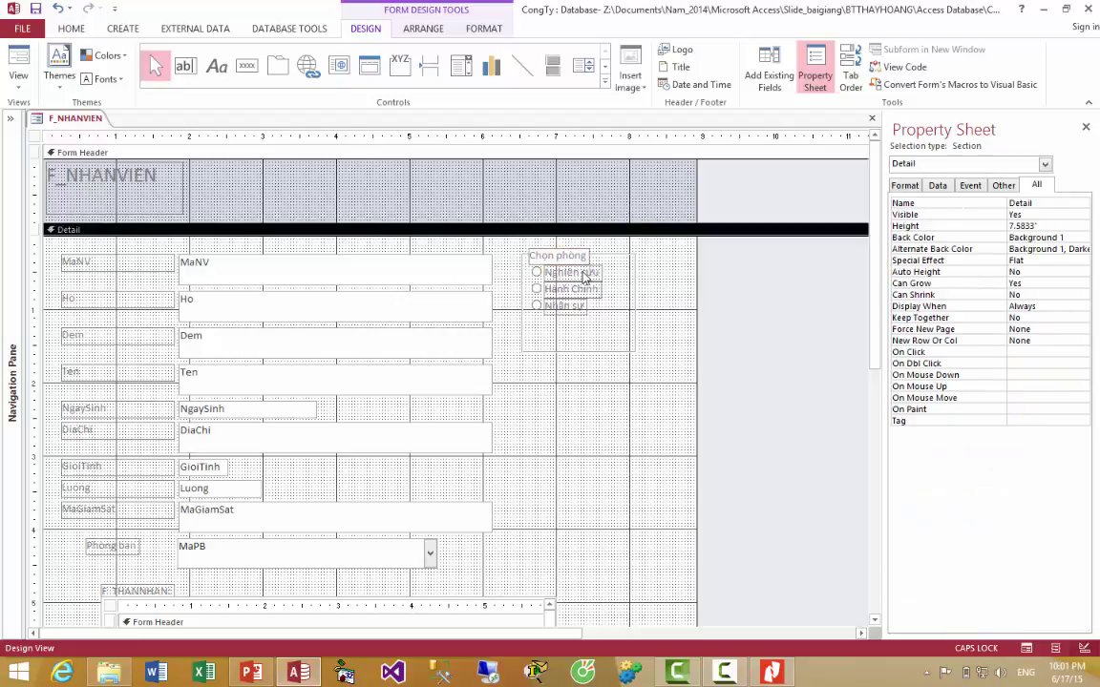
# - Move the Nhân sự, Hành Chính and Nghiên cứu options down so they are spaced out inside the frame
pyautogui.click(570, 309)
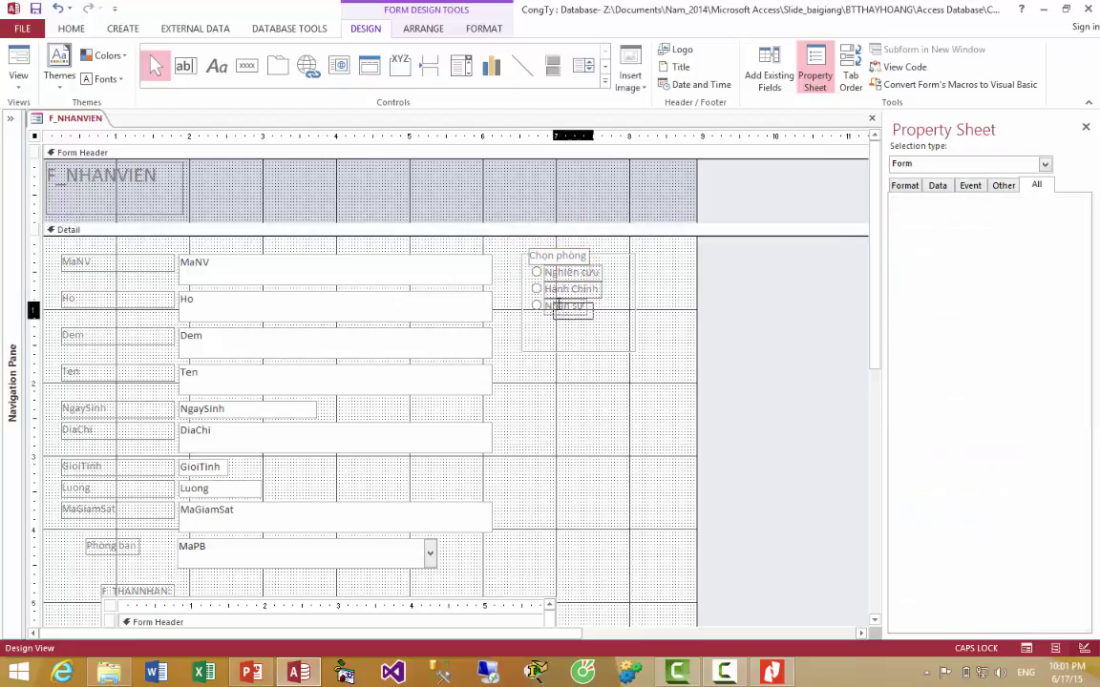
pyautogui.moveTo(585, 308); pyautogui.dragTo(557, 320)
pyautogui.click(557, 325)
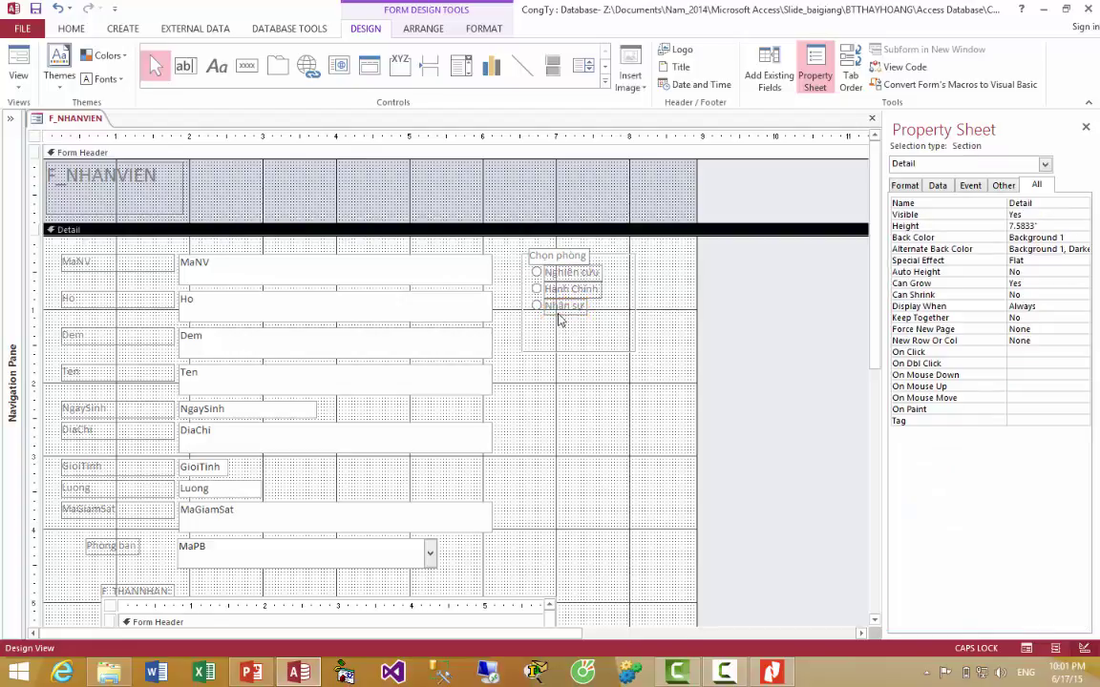
pyautogui.click(561, 310)
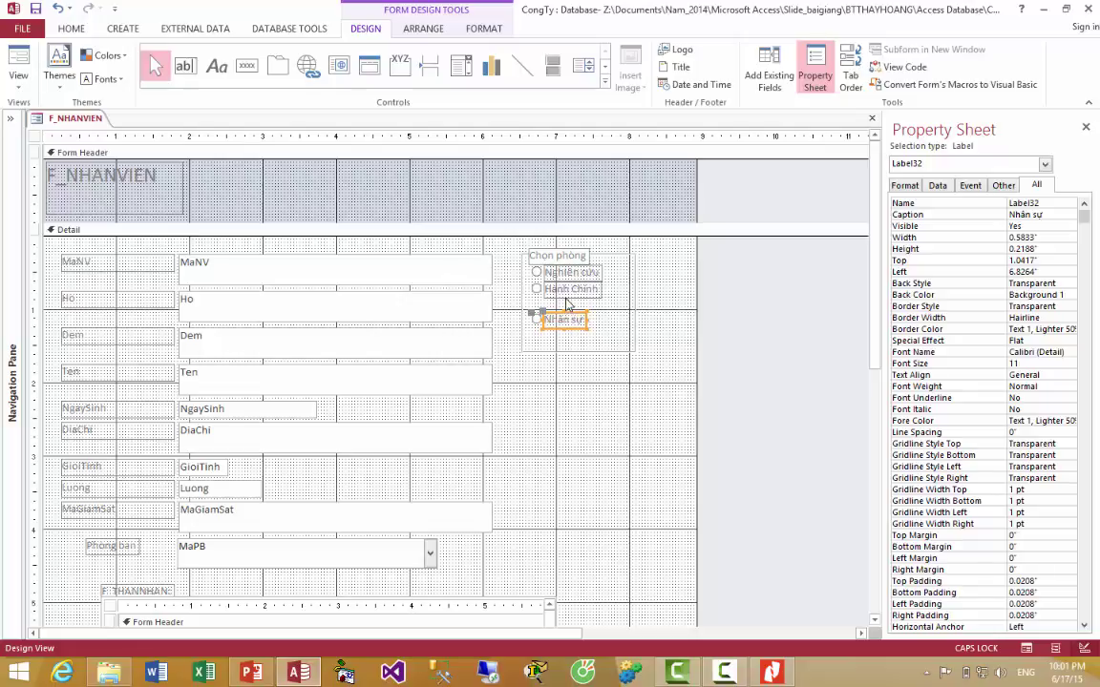
pyautogui.click(566, 289)
pyautogui.moveTo(566, 289); pyautogui.dragTo(570, 294)
pyautogui.keyDown('shift'); pyautogui.click(570, 276); pyautogui.keyUp('shift')
pyautogui.click(634, 386)
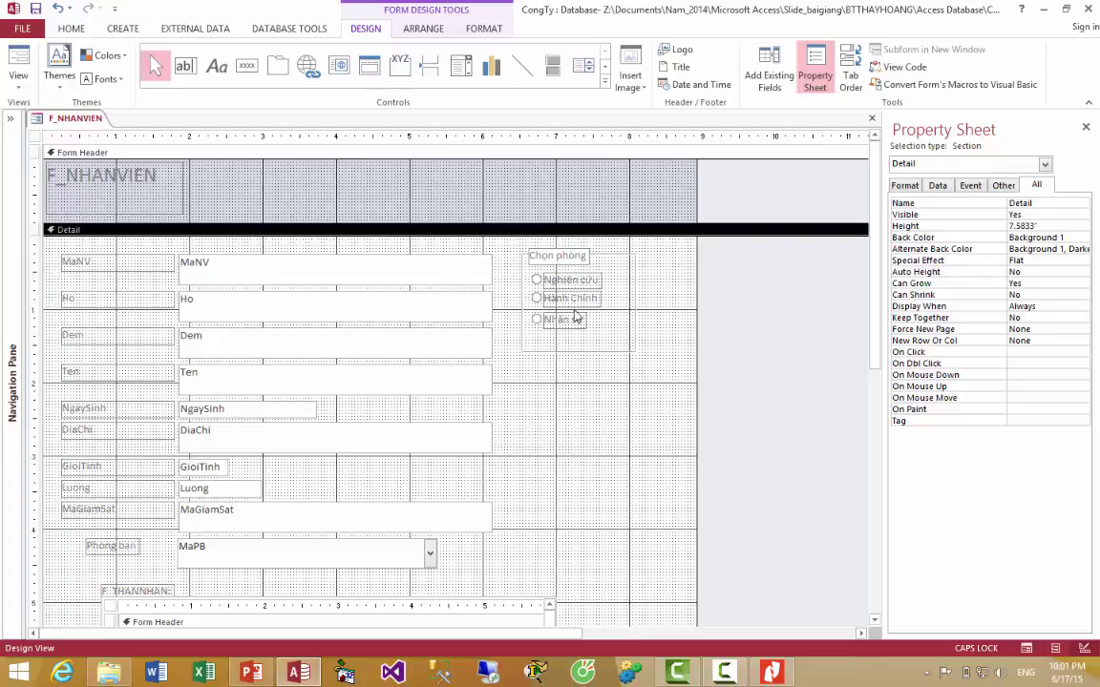
# - Extend the form footer downward and draw a command button about 0.63 by 0.38 inches near its upper left area
pyautogui.scroll(-5, 468, 496)
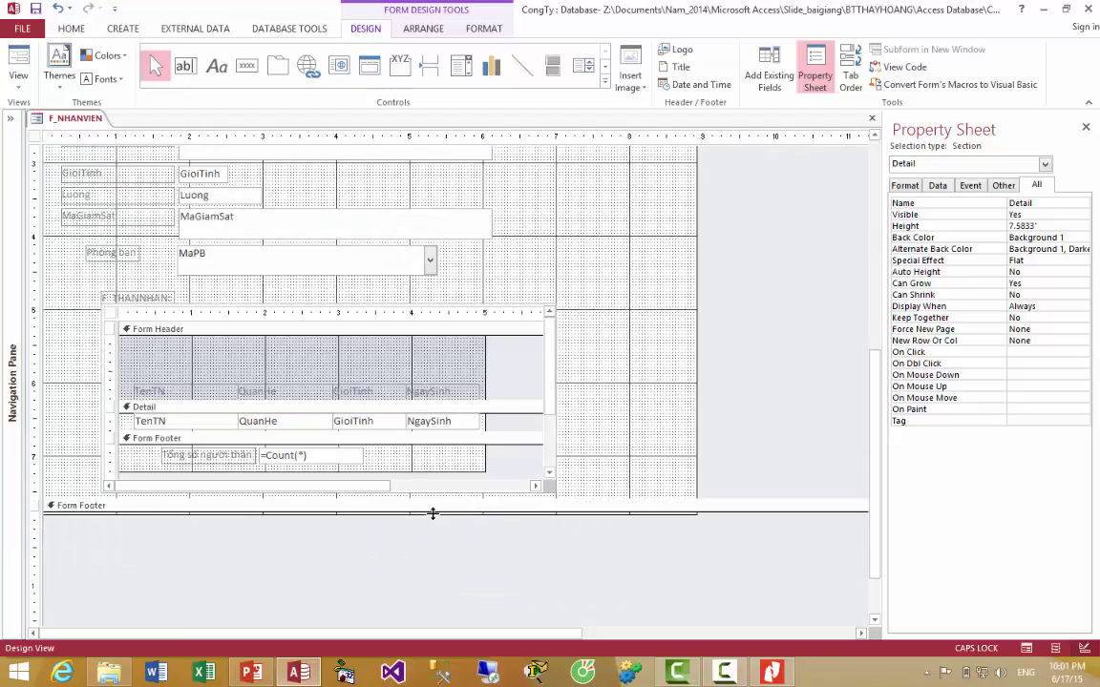
pyautogui.moveTo(432, 513); pyautogui.dragTo(422, 575)
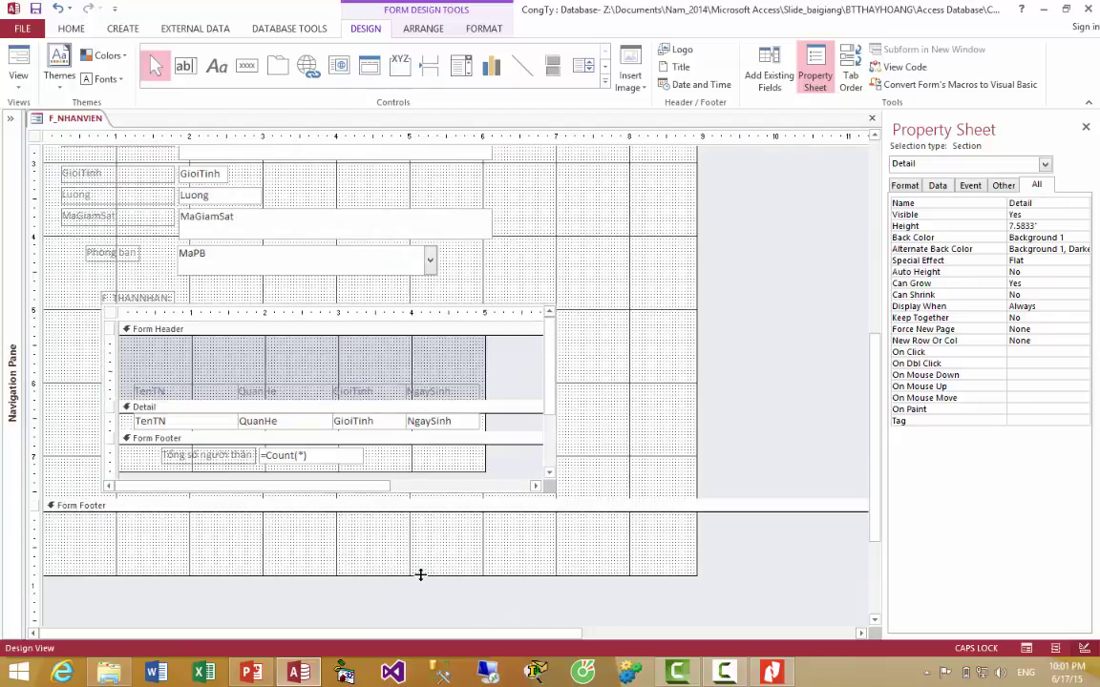
pyautogui.click(245, 69)
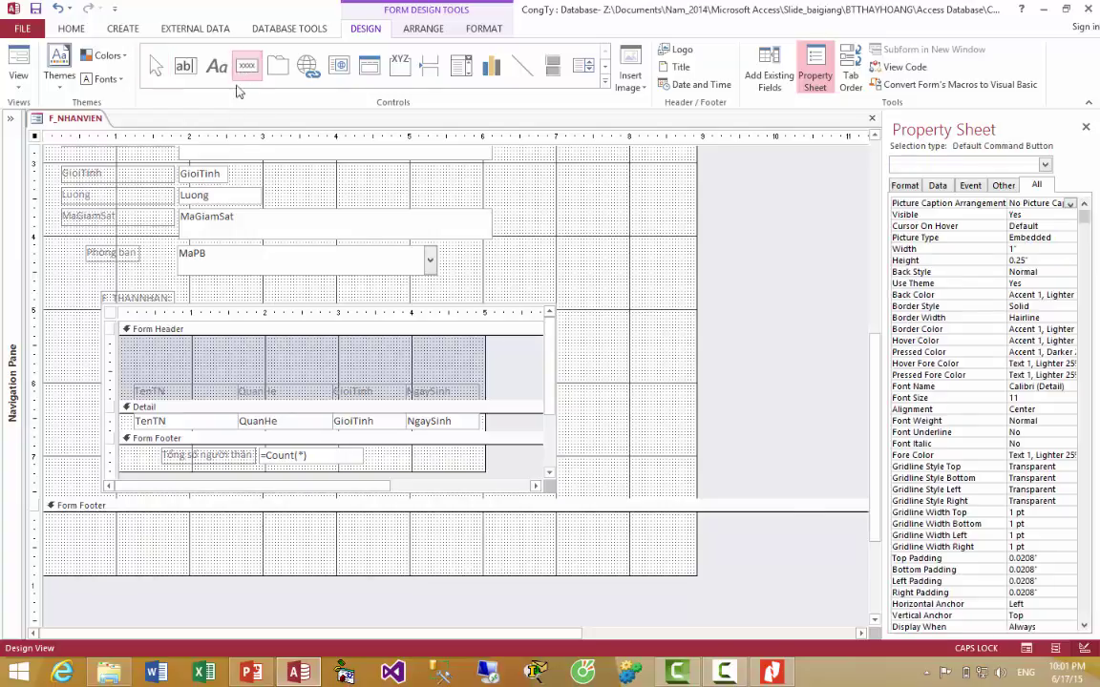
pyautogui.moveTo(140, 516); pyautogui.dragTo(189, 542)
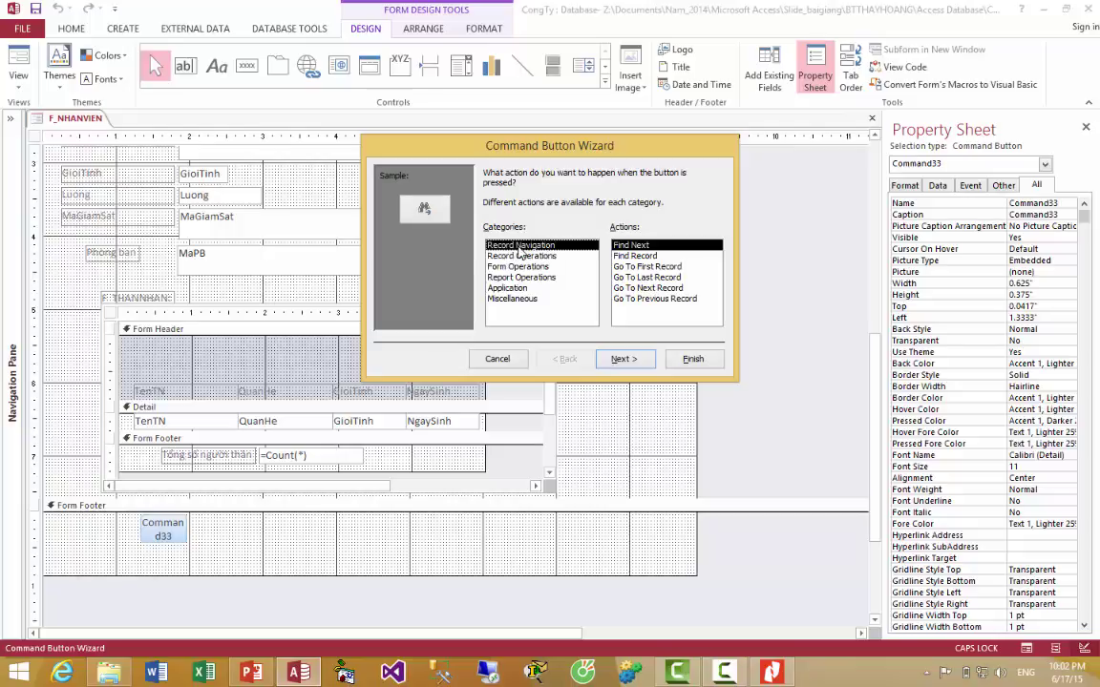
# - Examine the actions a command button can perform in the Record Navigation and Record Operations categories
pyautogui.click(637, 259)
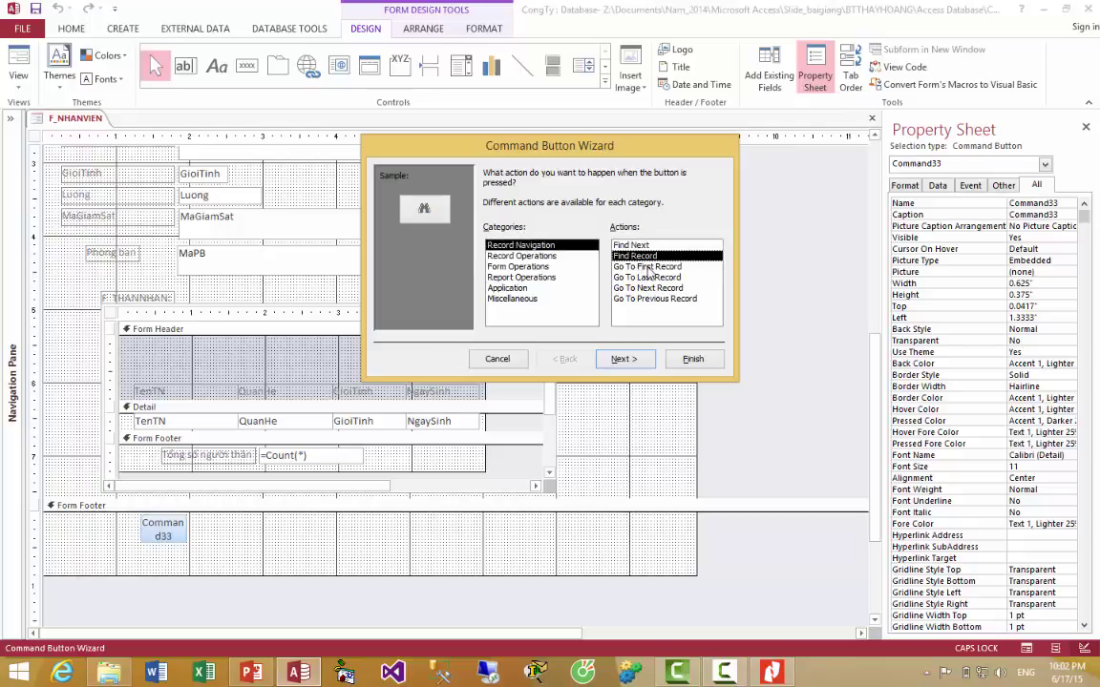
pyautogui.click(648, 268)
pyautogui.click(650, 277)
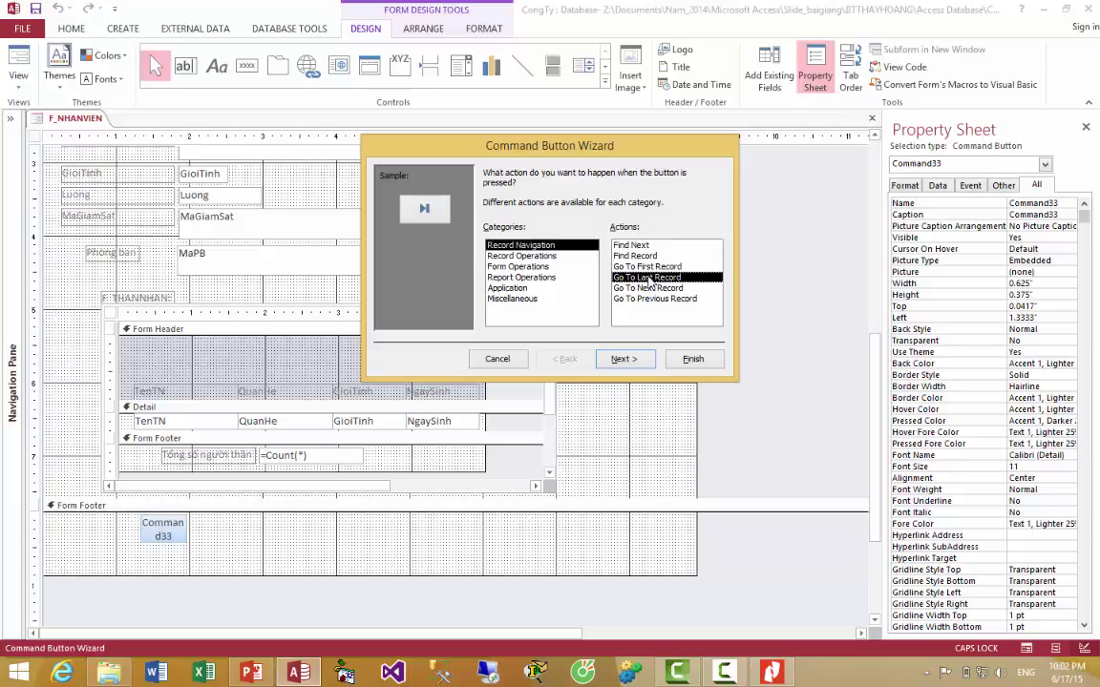
pyautogui.click(650, 288)
pyautogui.click(654, 300)
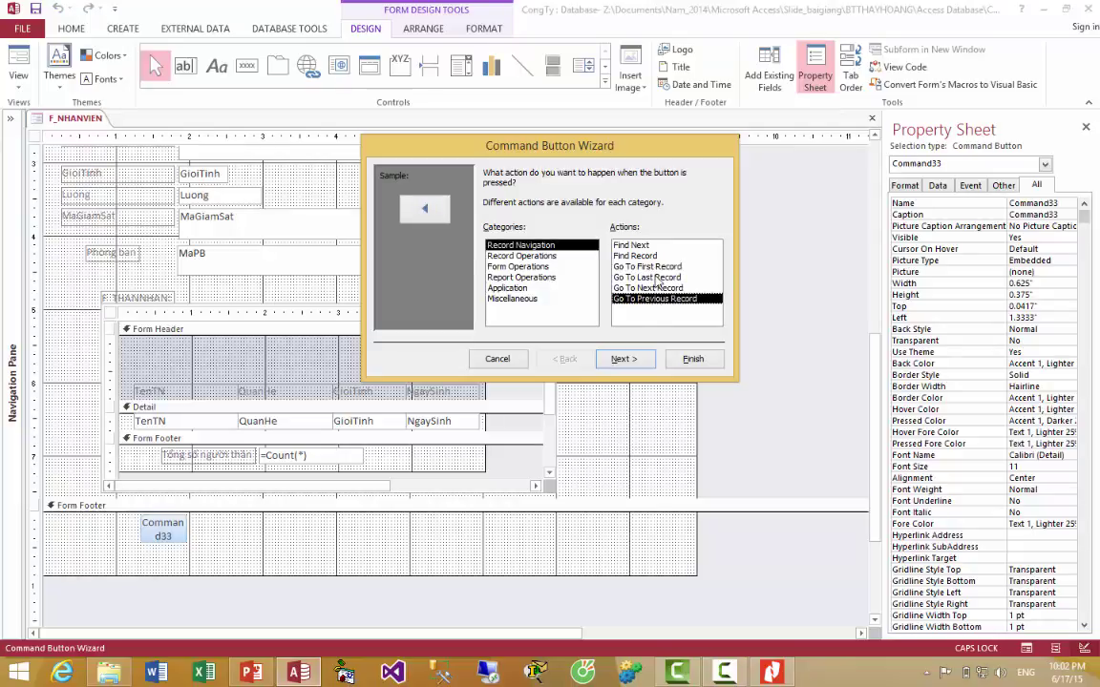
pyautogui.click(525, 257)
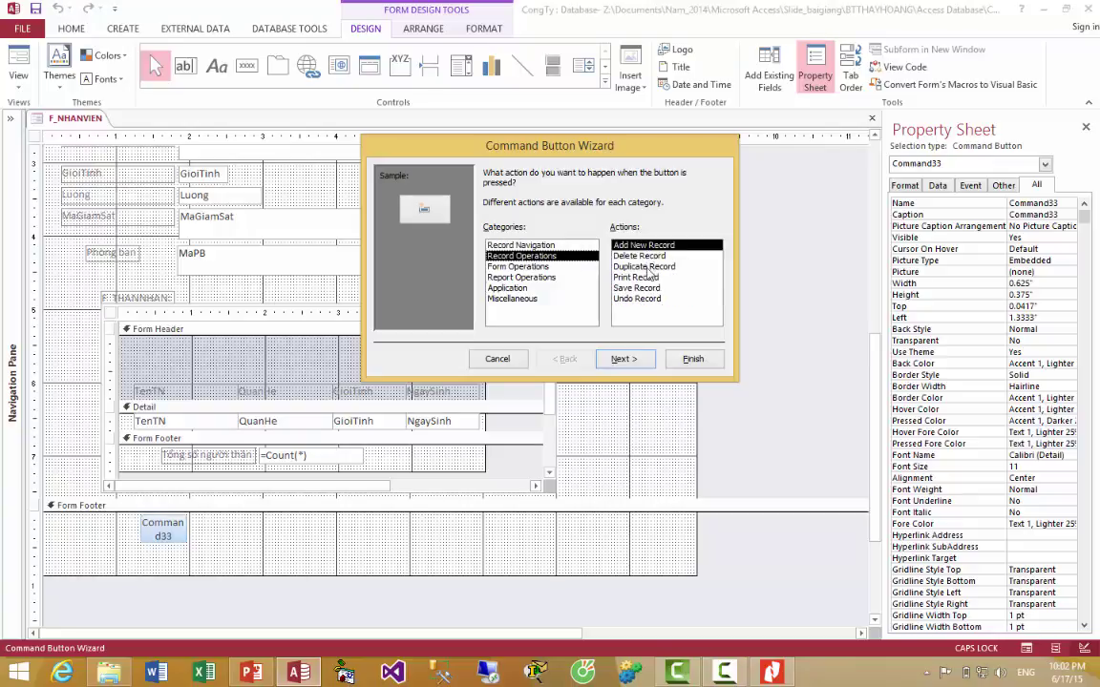
pyautogui.click(645, 268)
pyautogui.click(637, 277)
pyautogui.click(638, 288)
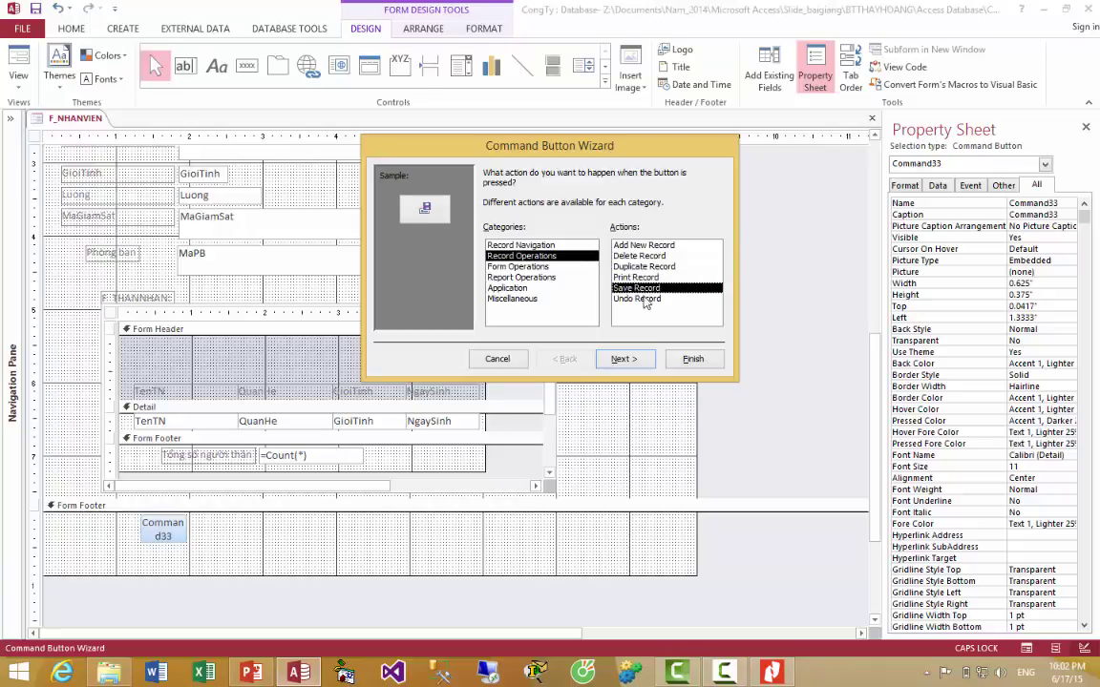
pyautogui.click(642, 299)
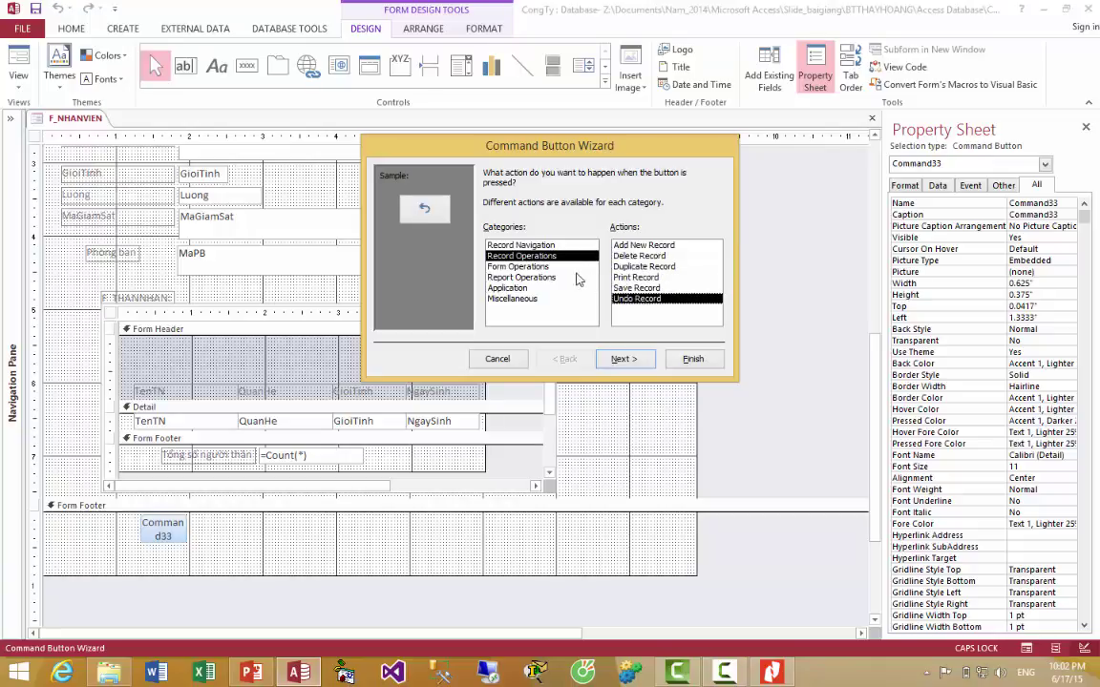
# - Examine the command button actions offered for Form Operations, Report Operations, Application and Miscellaneous
pyautogui.click(521, 267)
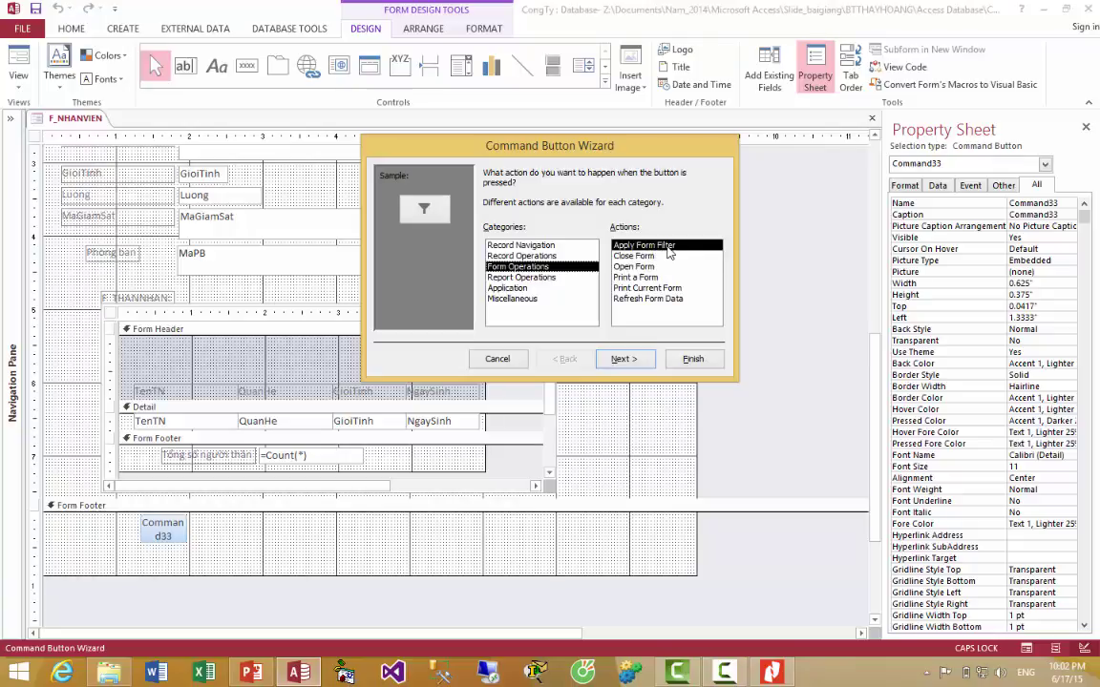
pyautogui.click(657, 256)
pyautogui.click(657, 266)
pyautogui.click(657, 277)
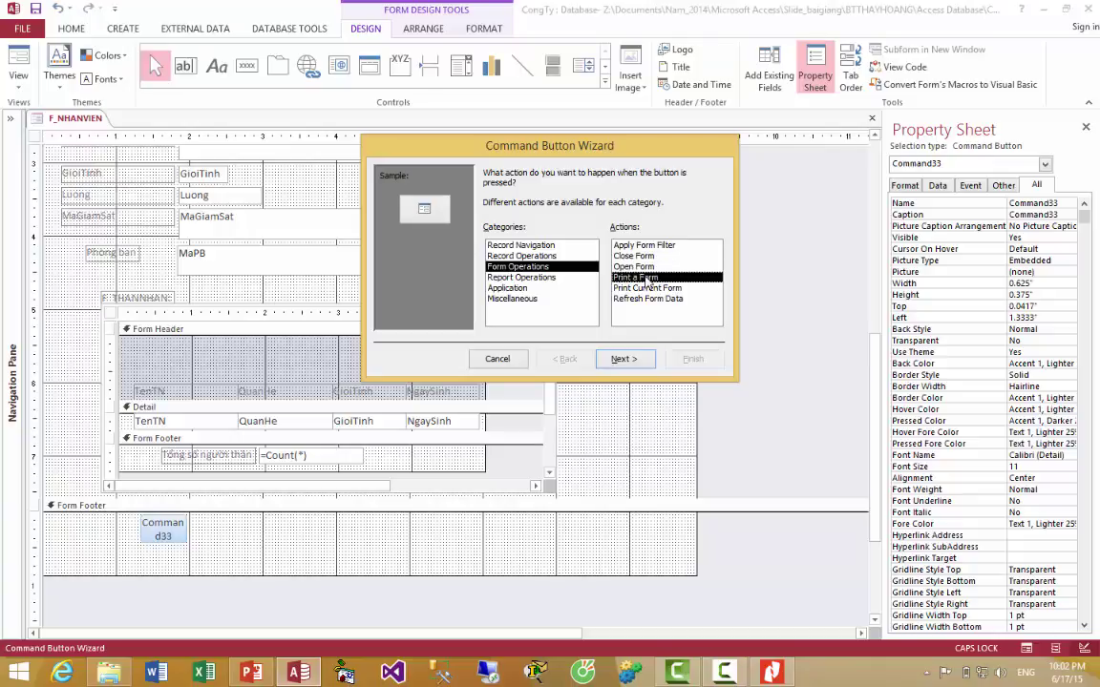
pyautogui.click(655, 289)
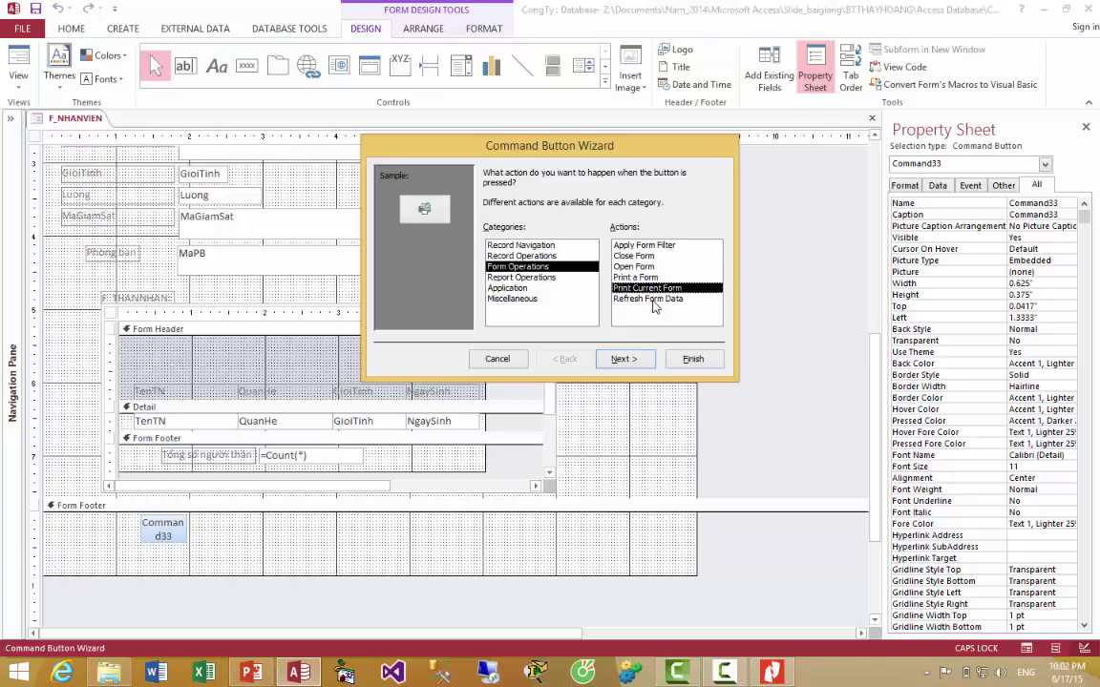
pyautogui.click(654, 301)
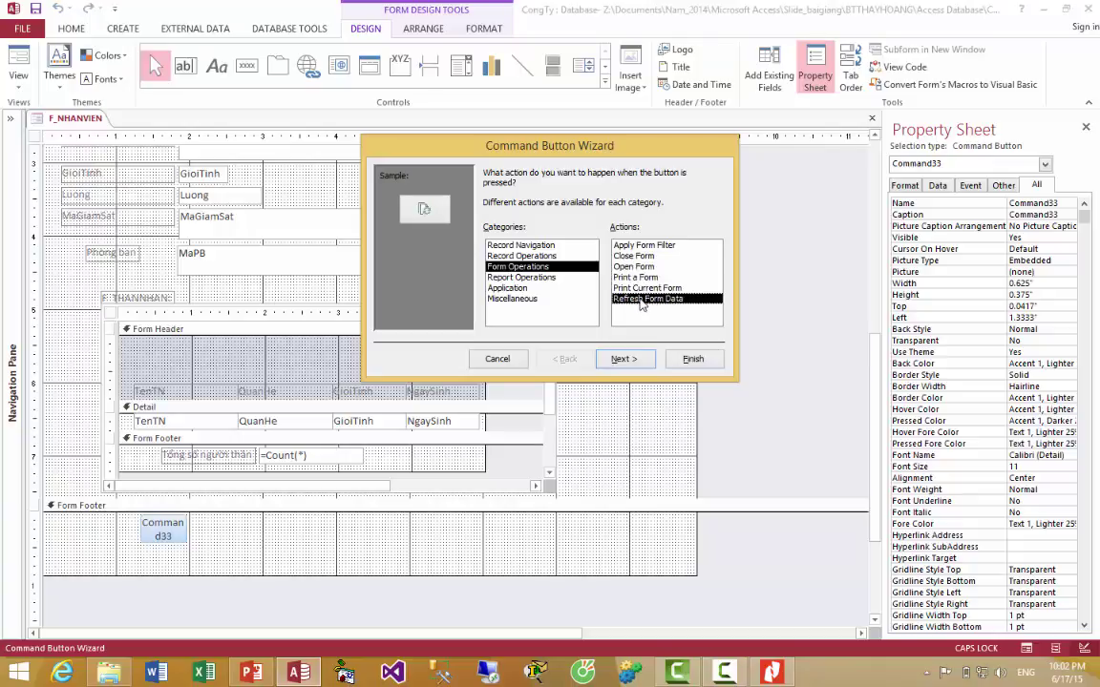
pyautogui.click(539, 278)
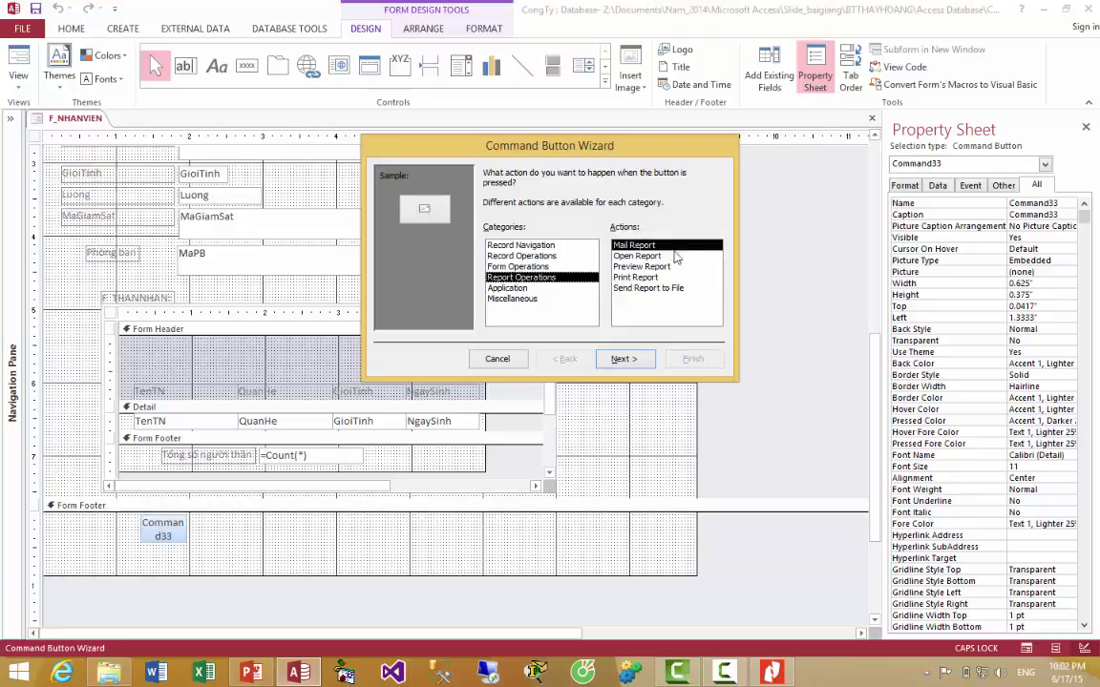
pyautogui.click(638, 256)
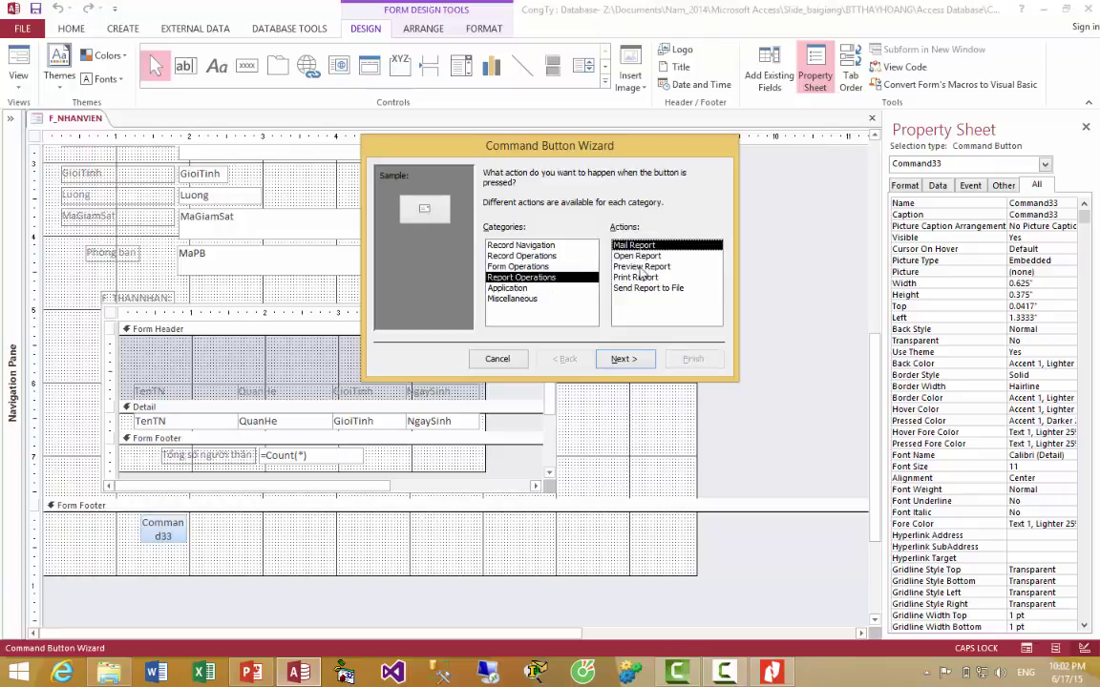
pyautogui.click(513, 288)
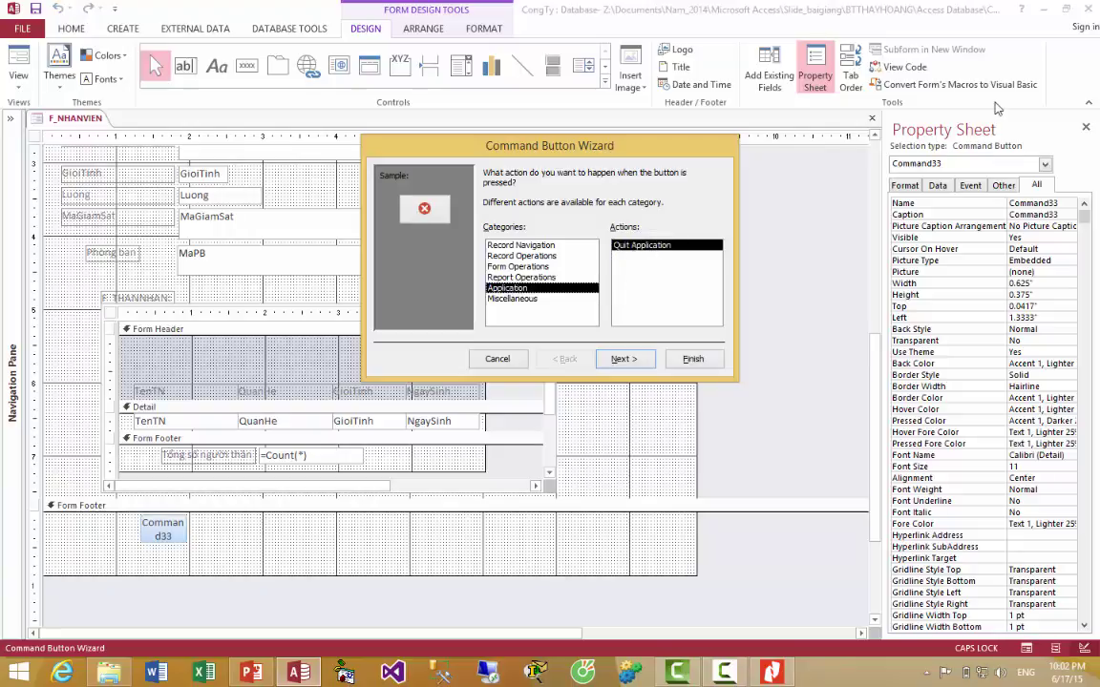
pyautogui.click(520, 299)
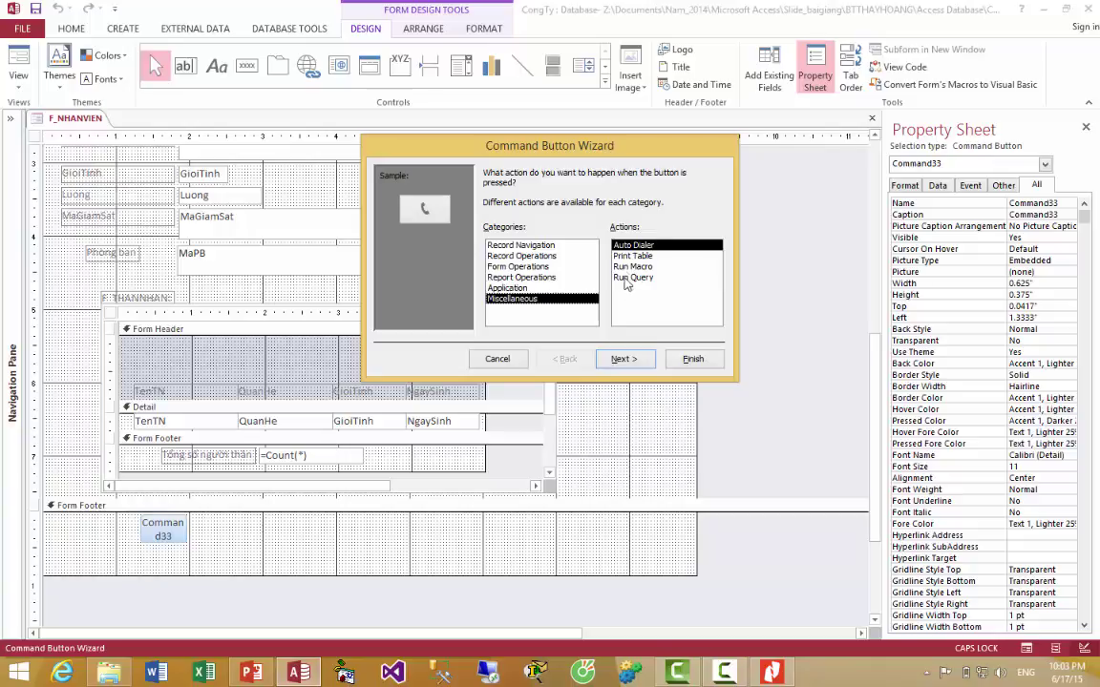
pyautogui.click(627, 268)
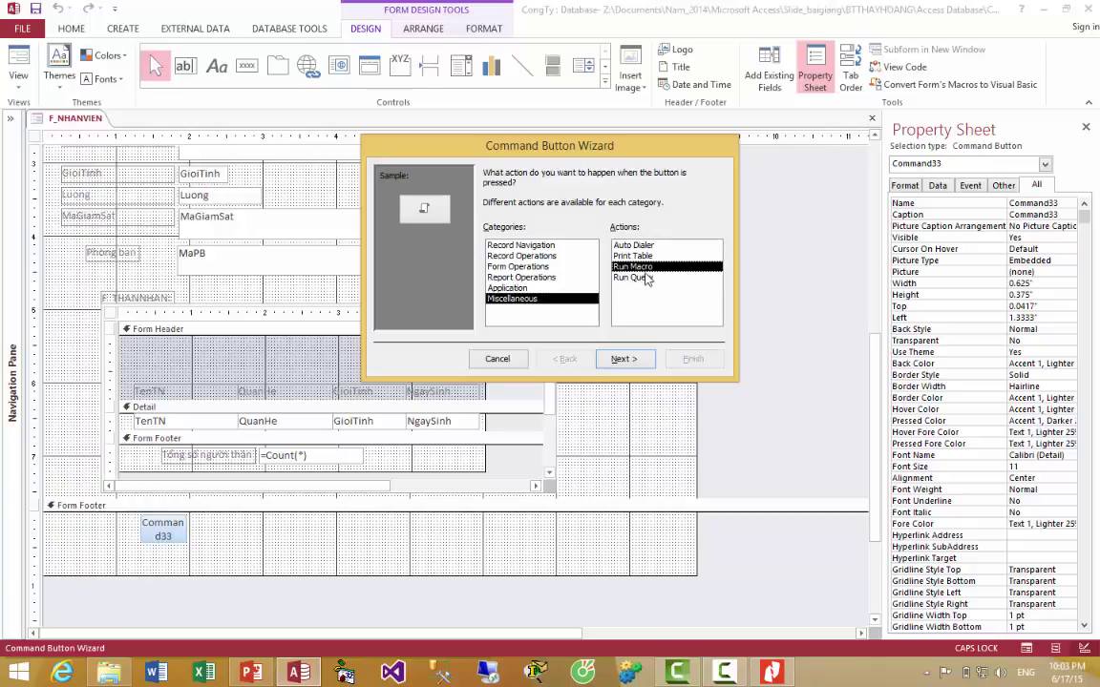
pyautogui.click(638, 278)
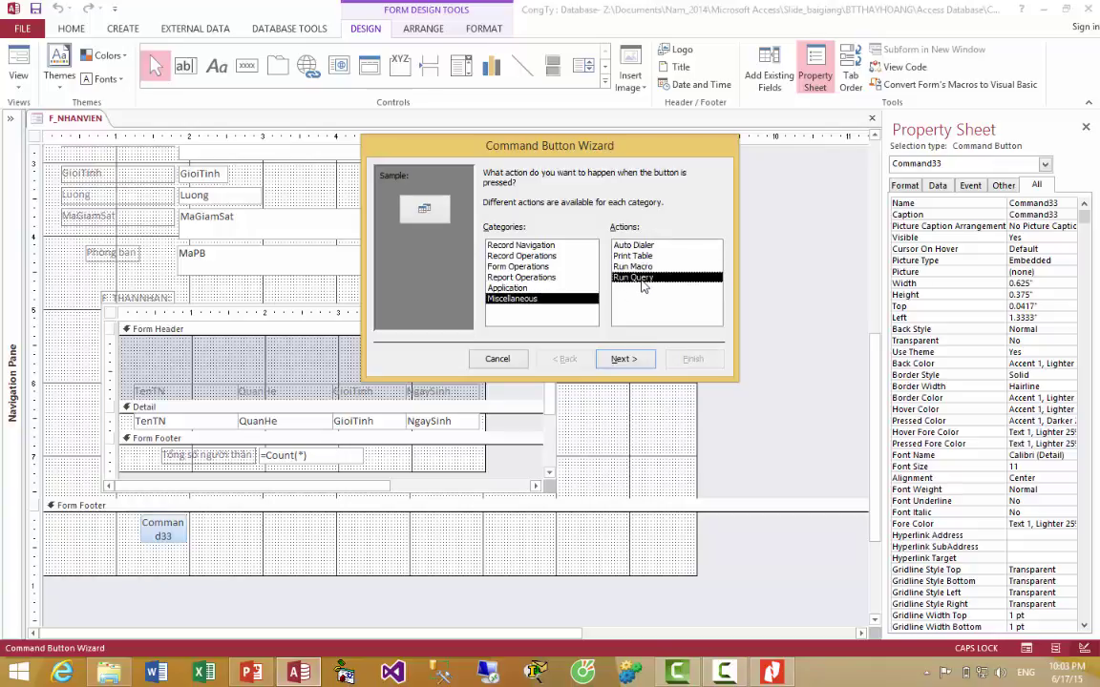
# - Assign the Record Navigation action Go To First Record to the button, give it the Go To First picture, and finish the wizard
pyautogui.click(495, 245)
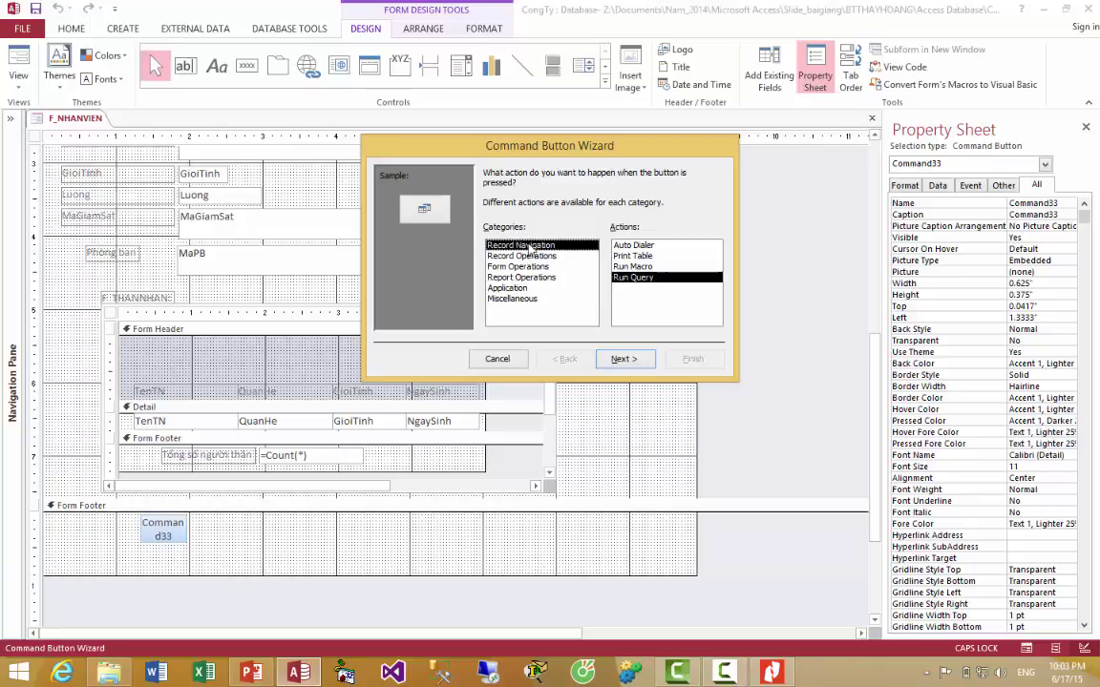
pyautogui.doubleClick(664, 267)
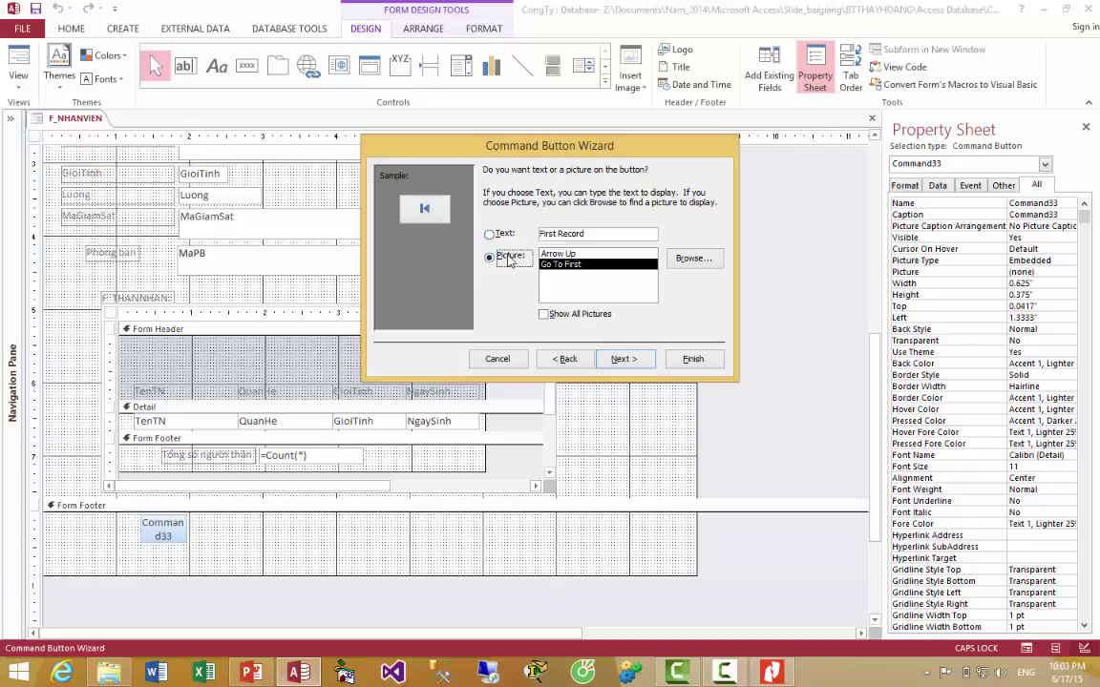
pyautogui.press('Up')
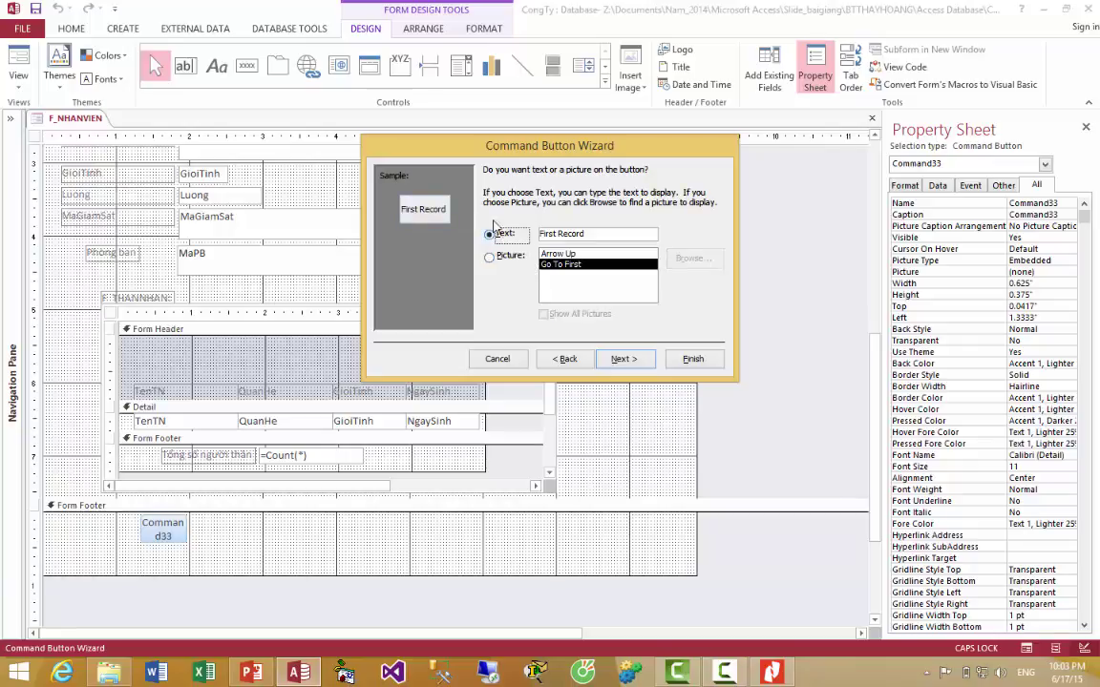
pyautogui.press('Down')
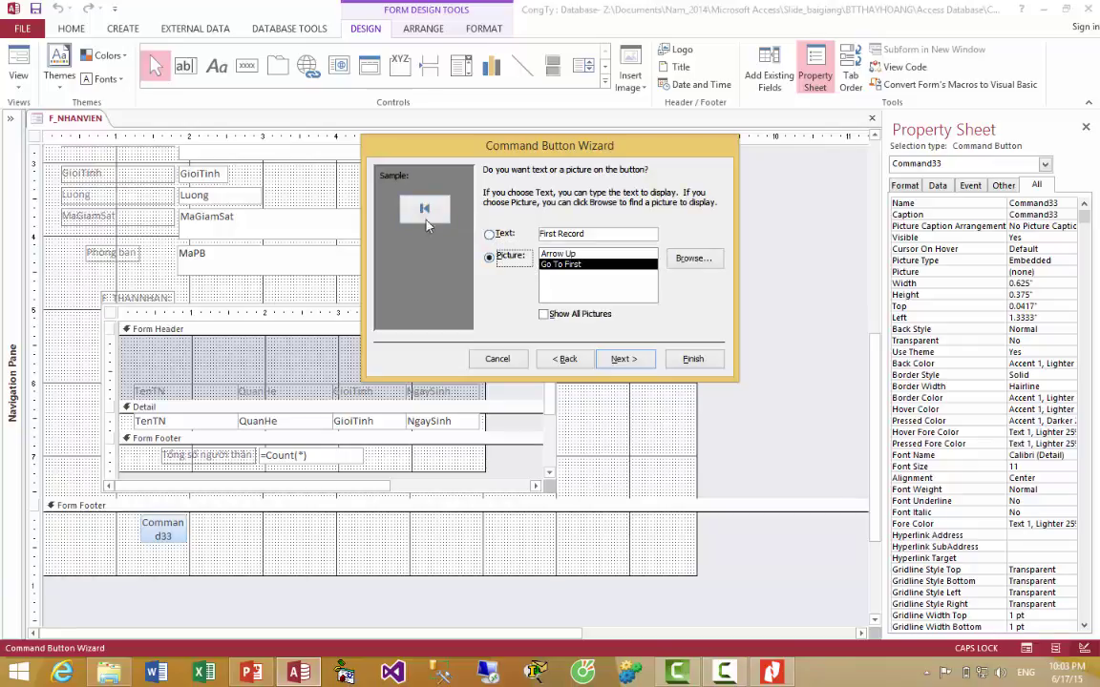
pyautogui.click(625, 360)
pyautogui.click(694, 360)
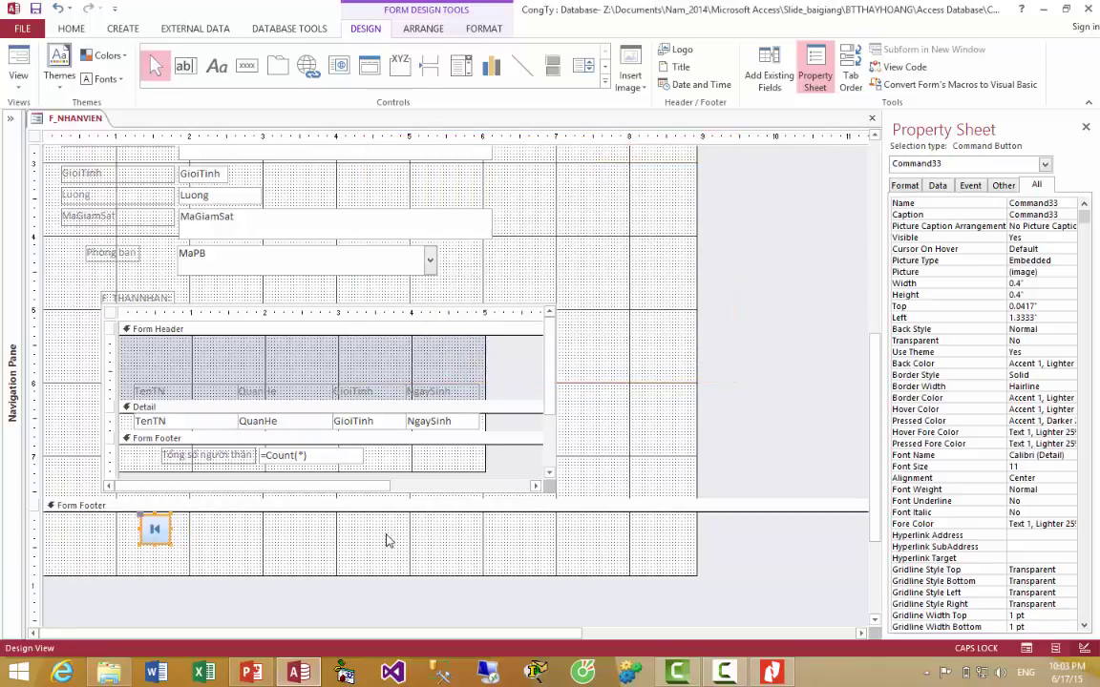
# - Show the form in Form view, go to the last record, and test the footer button that returns to the first record
pyautogui.click(27, 67)
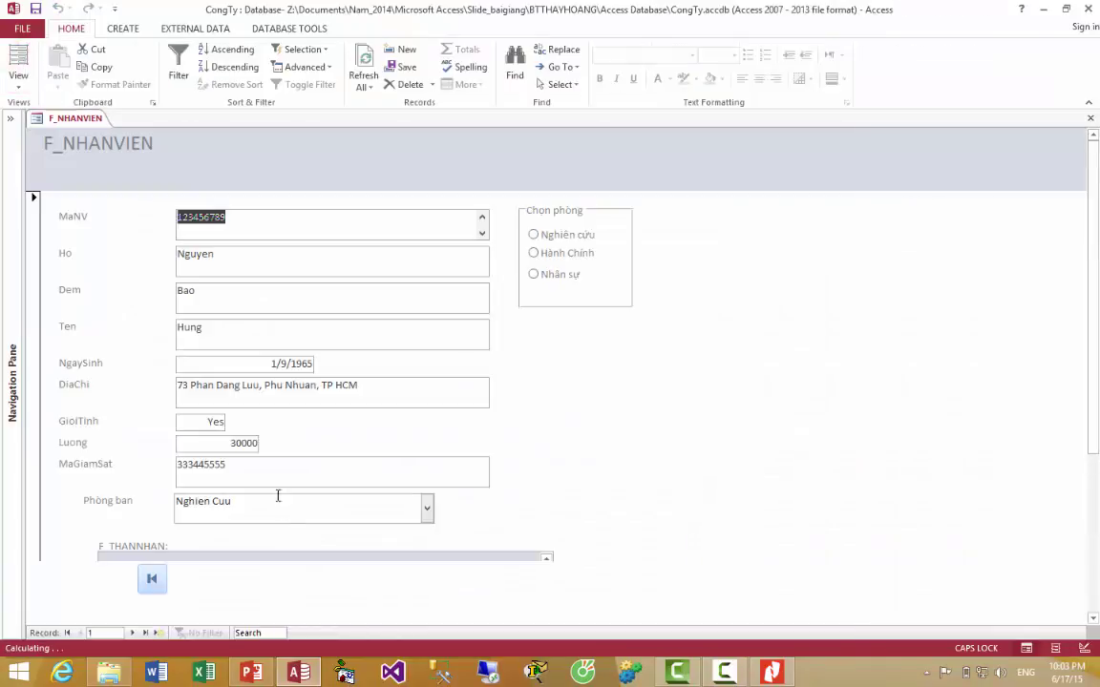
pyautogui.click(144, 633)
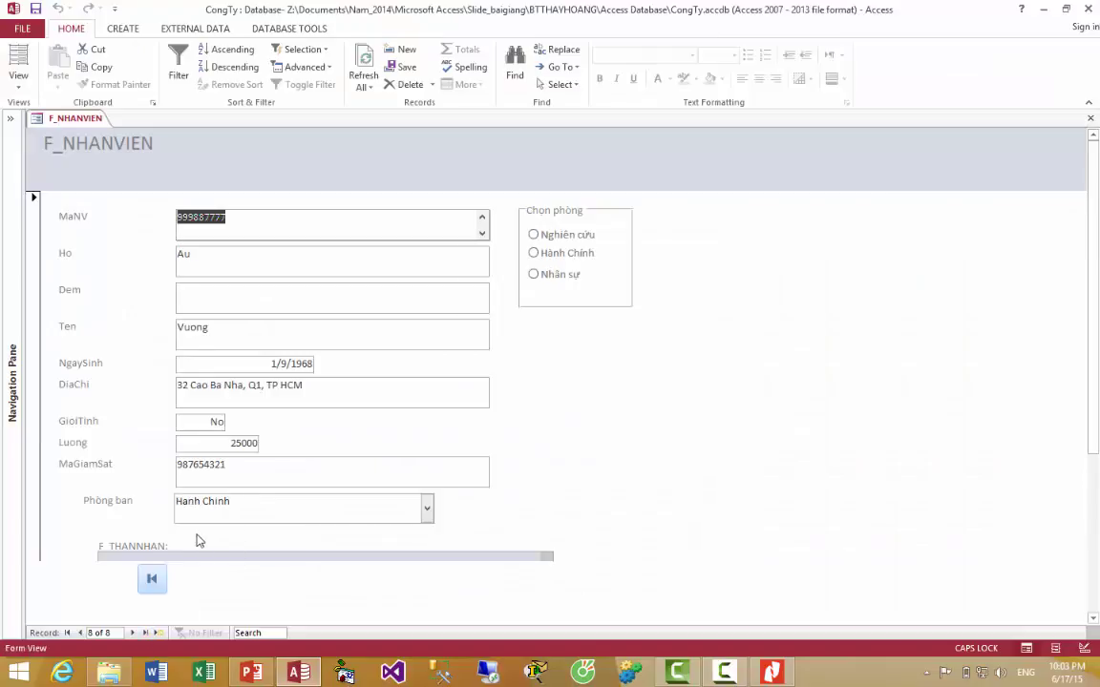
pyautogui.click(150, 579)
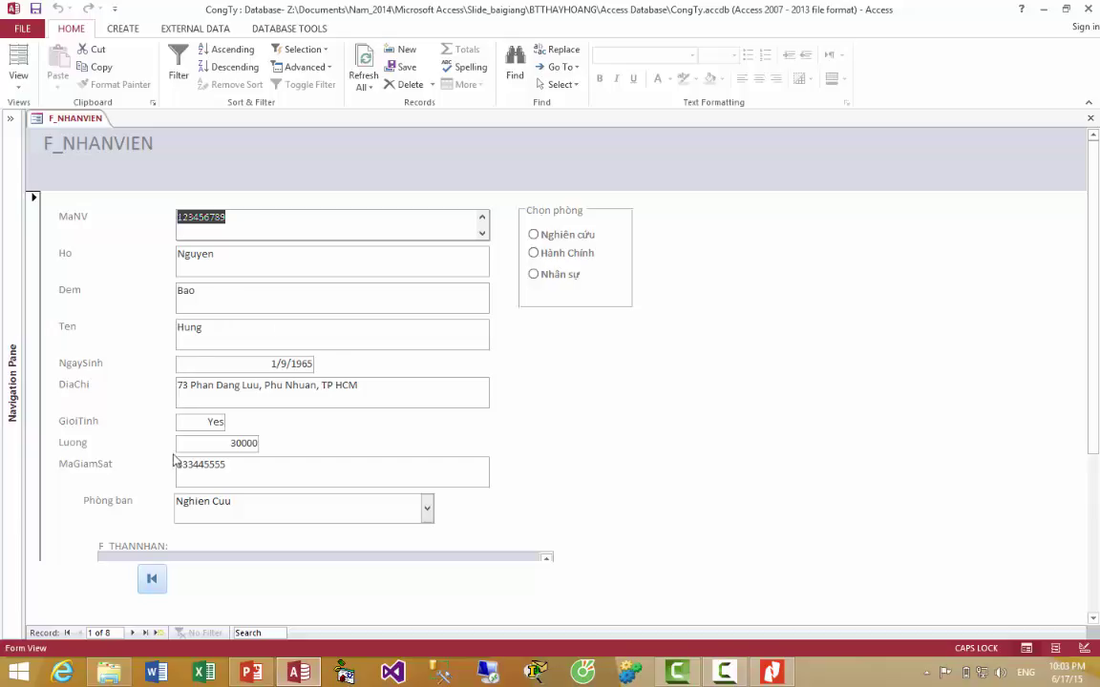
pyautogui.scroll(-3, 622, 485)
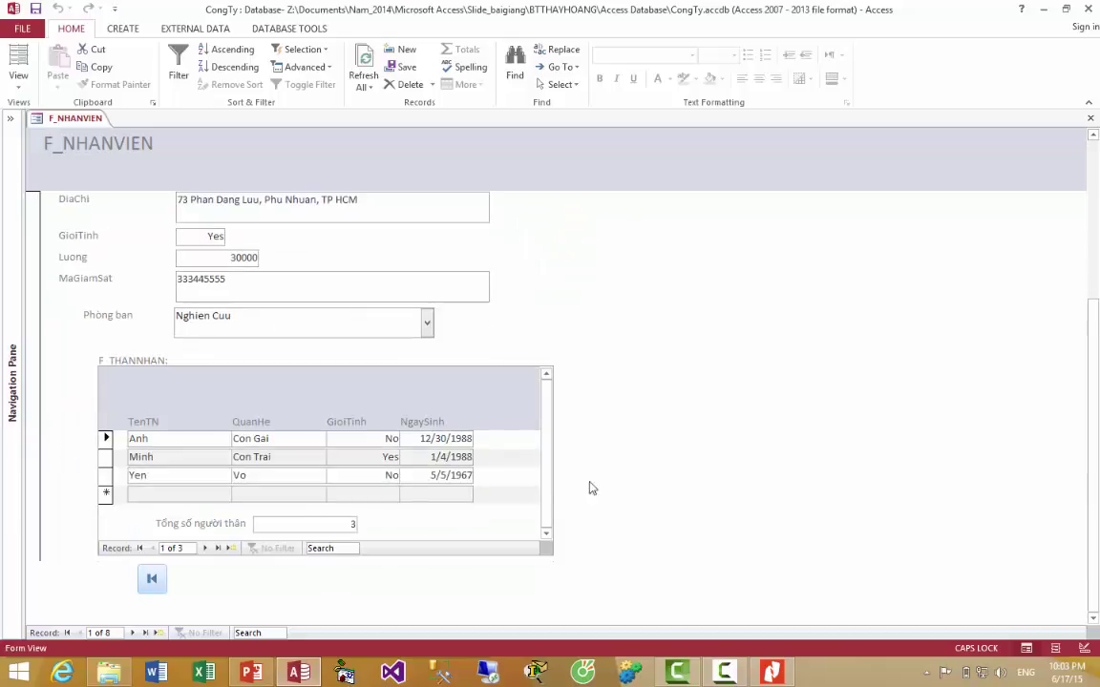
pyautogui.scroll(3, 138, 500)
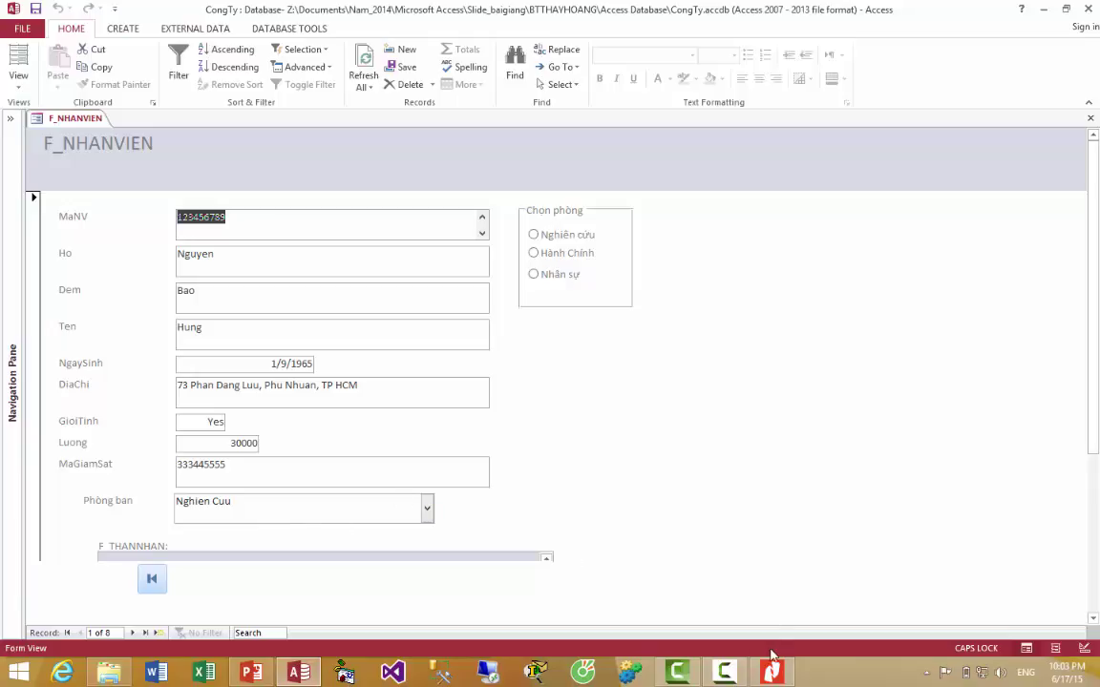
# - Switch to the 04_FORM presentation in PowerPoint and start its slide show from the title slide
pyautogui.click(251, 672)
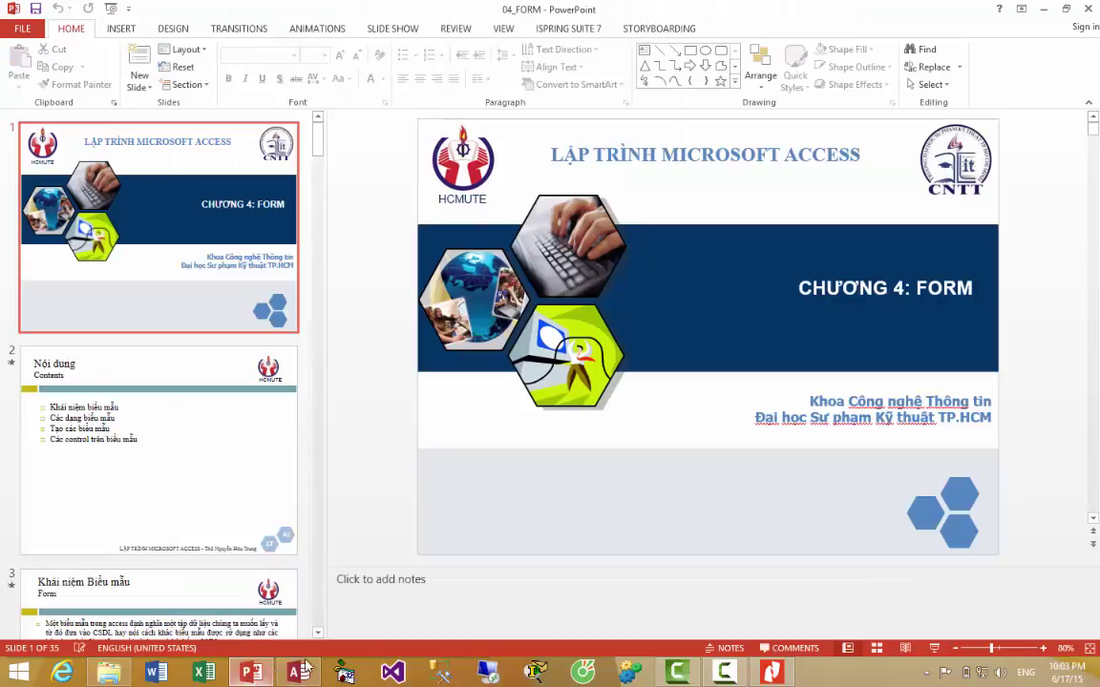
pyautogui.click(934, 648)
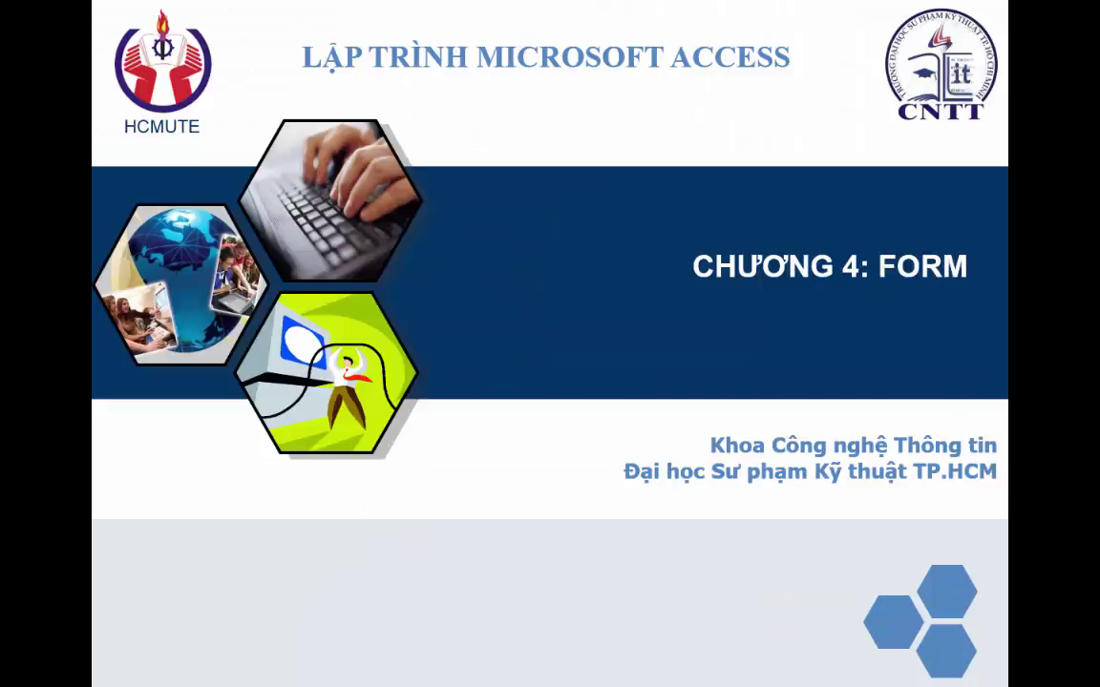